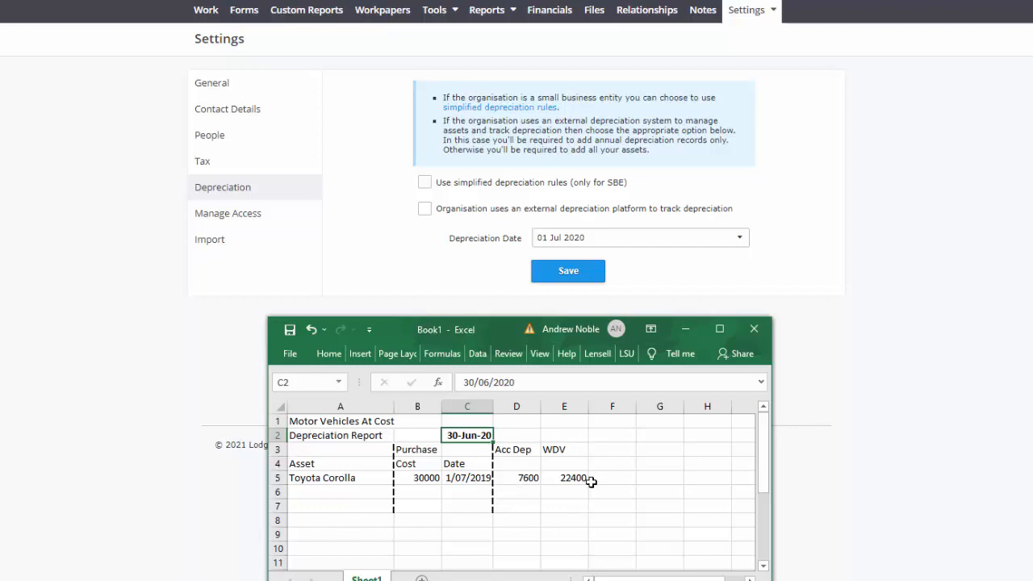
- Save the organisation's depreciation settings with the depreciation date 01 Jul 2020
{"action": "mouse_move", "coordinate": [562, 246]}
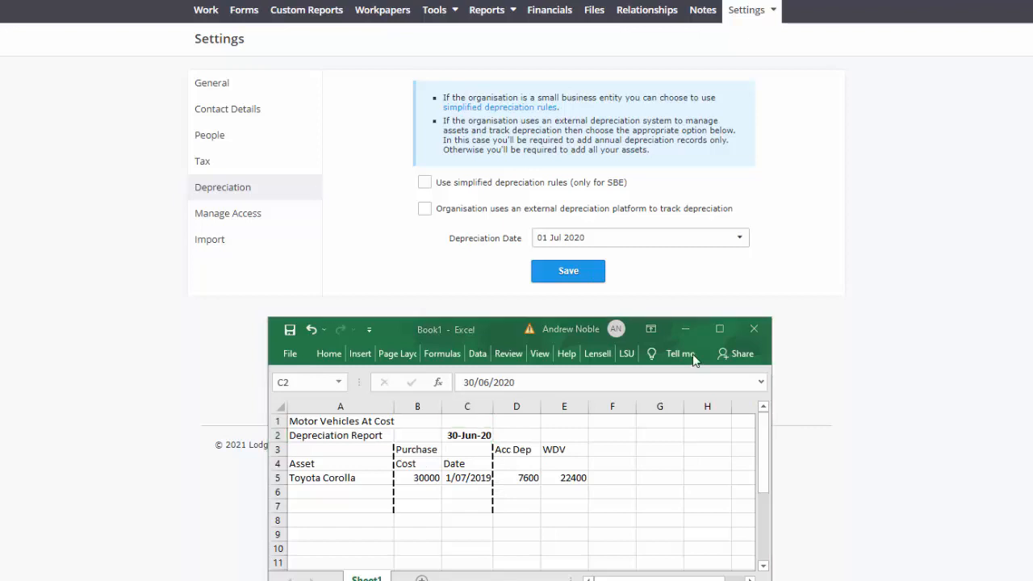
{"action": "left_click", "coordinate": [595, 271]}
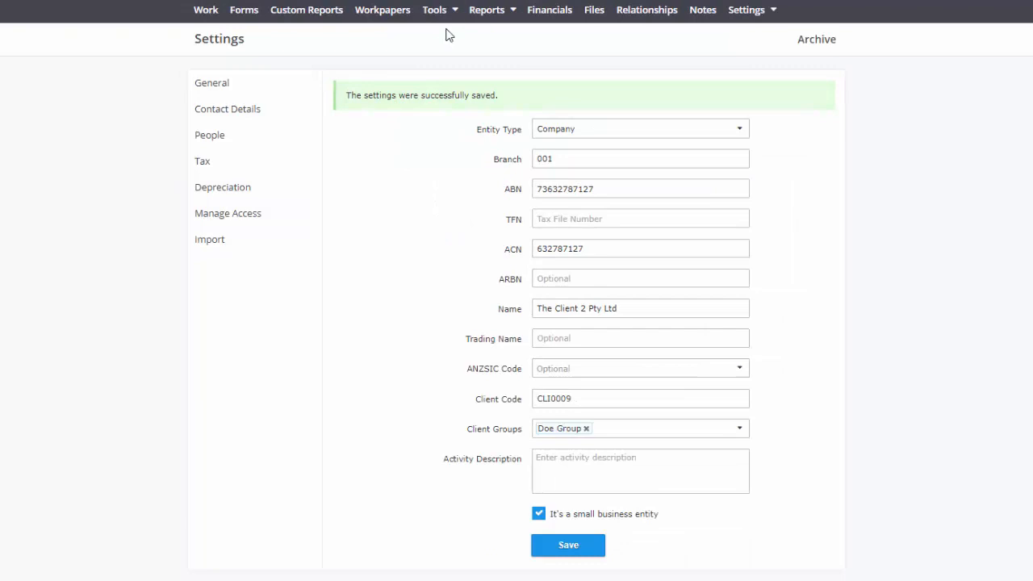
- Create a depreciable asset group named Motor Vehicles with category Business and type Motor Vehicles
{"action": "left_click", "coordinate": [445, 11]}
{"action": "left_click", "coordinate": [456, 65]}
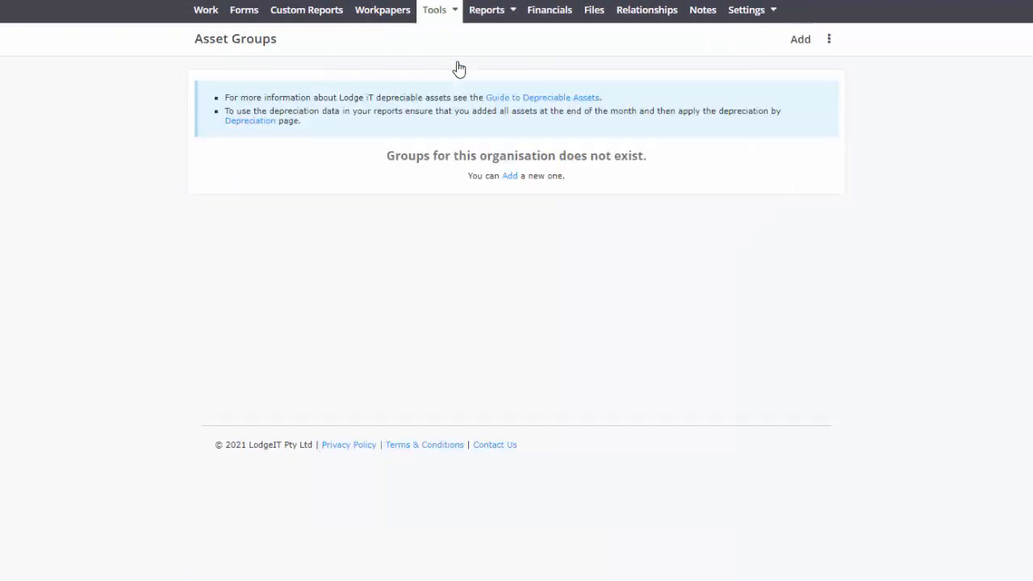
{"action": "left_click", "coordinate": [509, 176]}
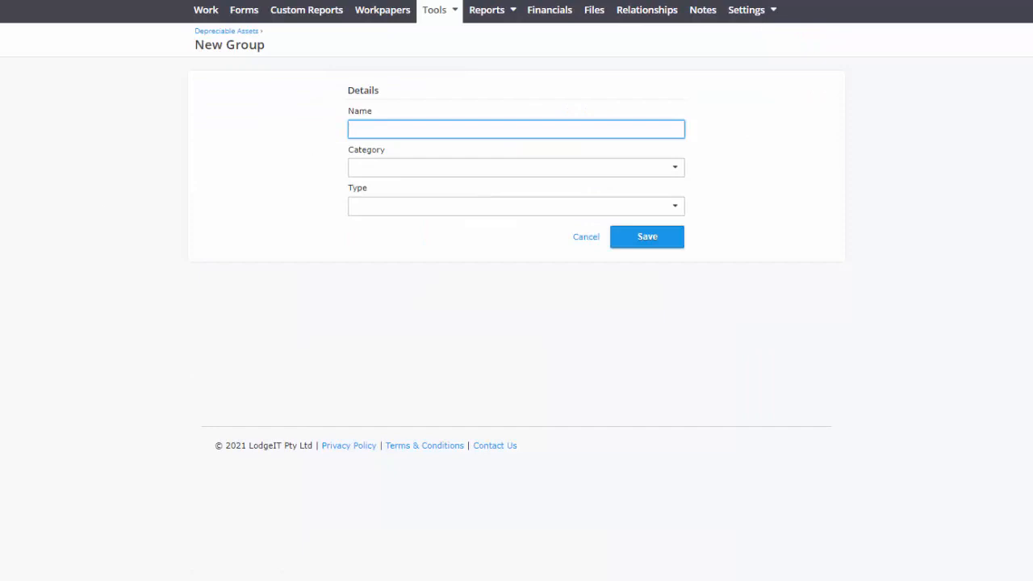
{"action": "type", "text": "Motor Vehicles"}
{"action": "left_click", "coordinate": [436, 168]}
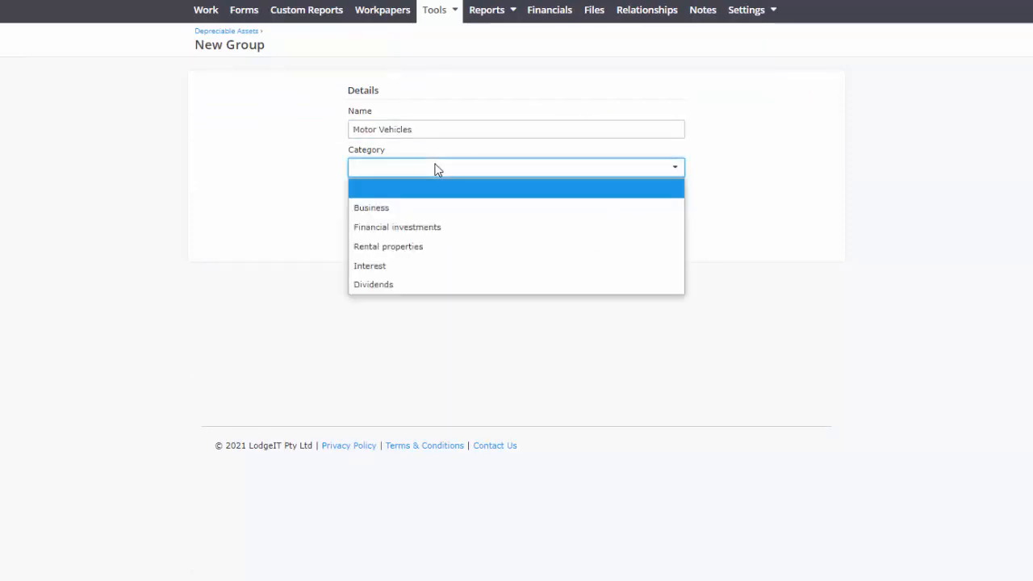
{"action": "left_click", "coordinate": [422, 210]}
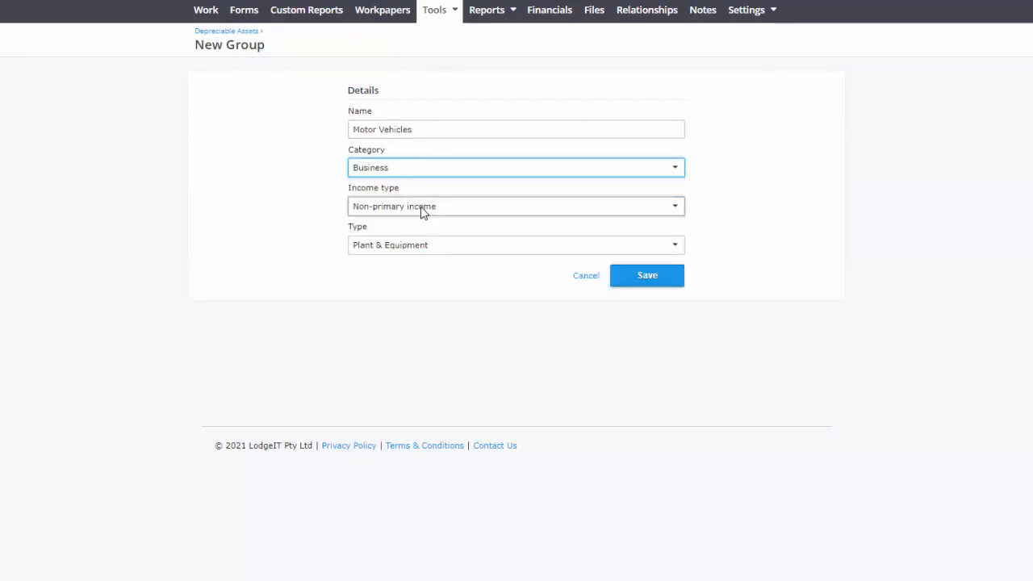
{"action": "left_click", "coordinate": [400, 249]}
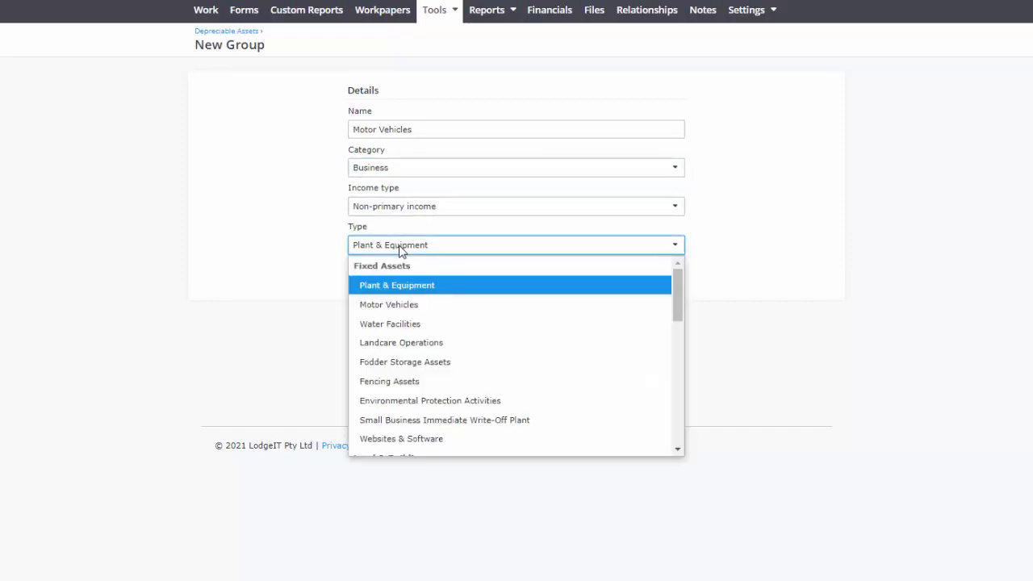
{"action": "left_click", "coordinate": [409, 306]}
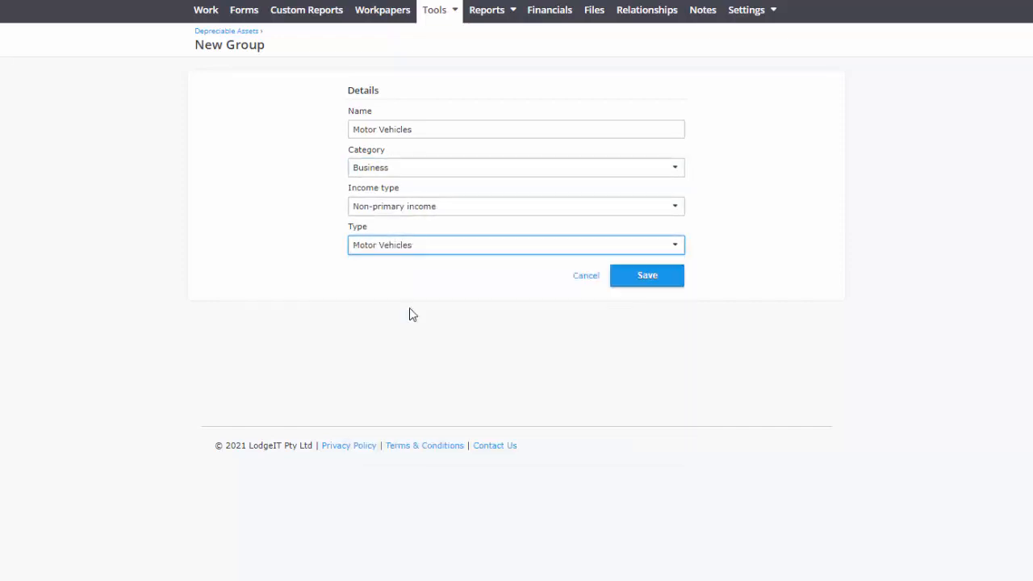
{"action": "left_click", "coordinate": [650, 277]}
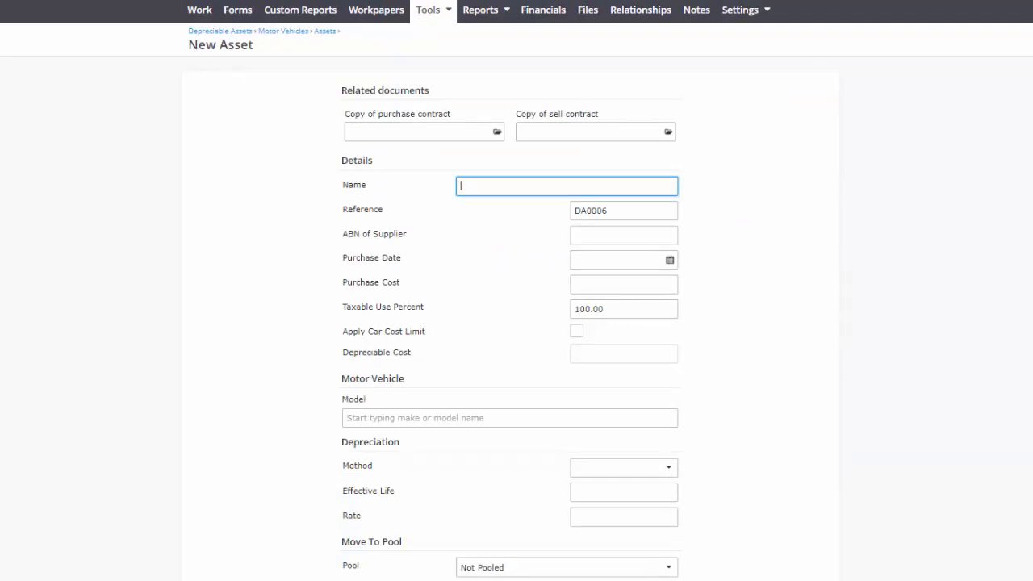
- Calculate the Toyota Corolla's opening adjustable value and accumulated depreciation on 01 Jul 2020
{"action": "key", "text": "alt+Tab"}
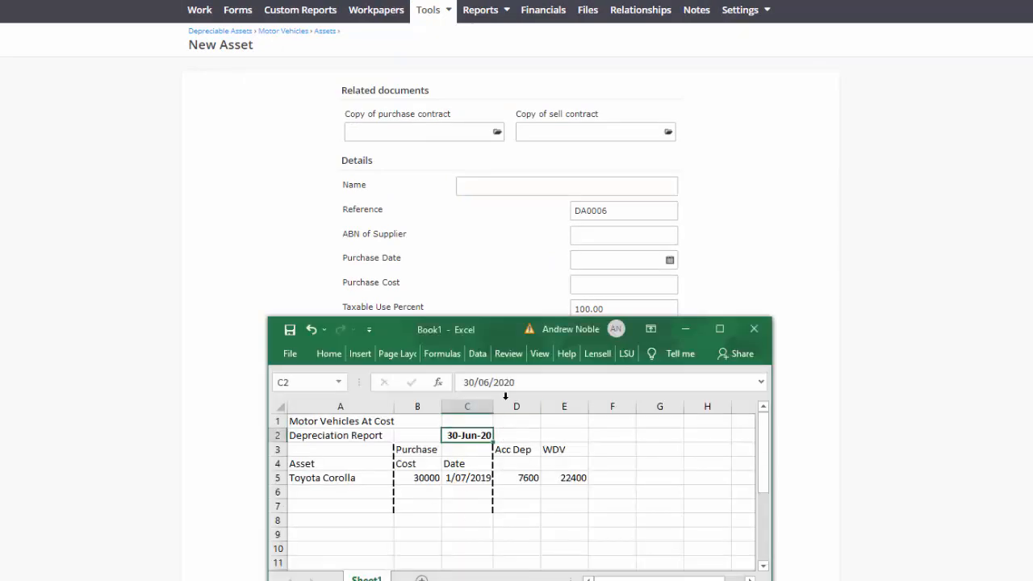
{"action": "key", "text": "alt+Tab"}
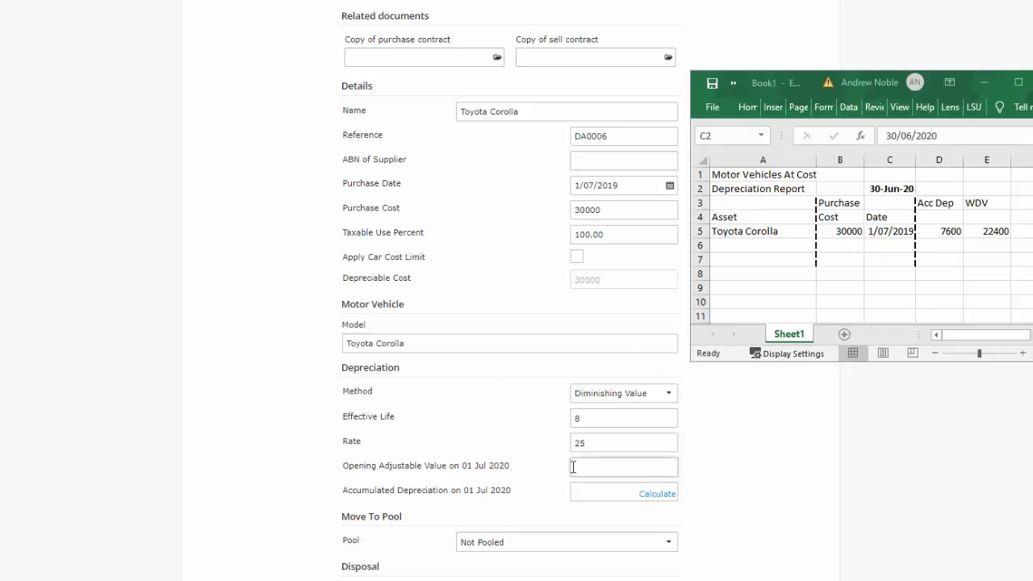
{"action": "left_click", "coordinate": [650, 493]}
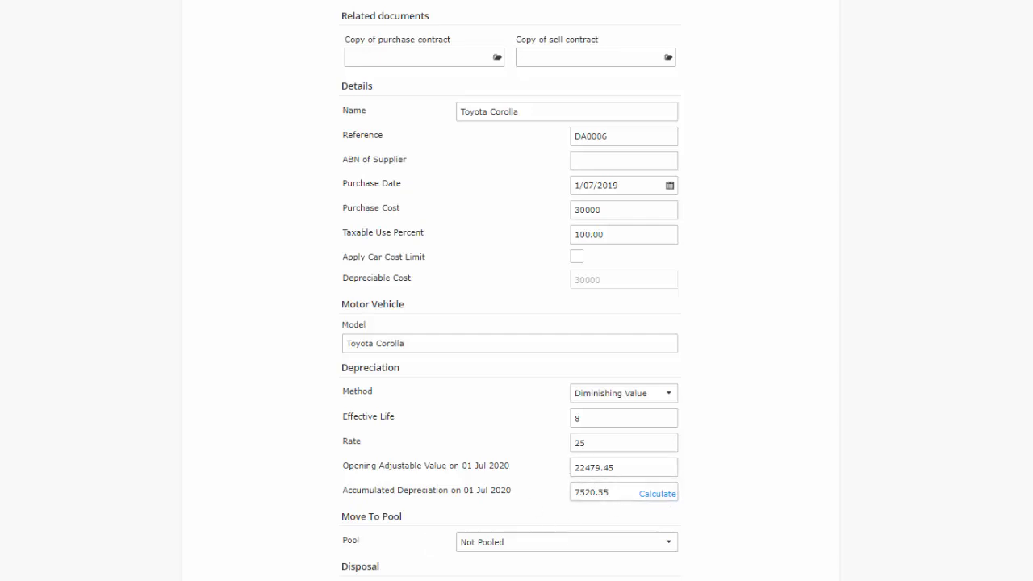
- Set the accumulated depreciation on 01 Jul 2020 to 7600 and save the Toyota Corolla asset
{"action": "key", "text": "alt+Tab"}
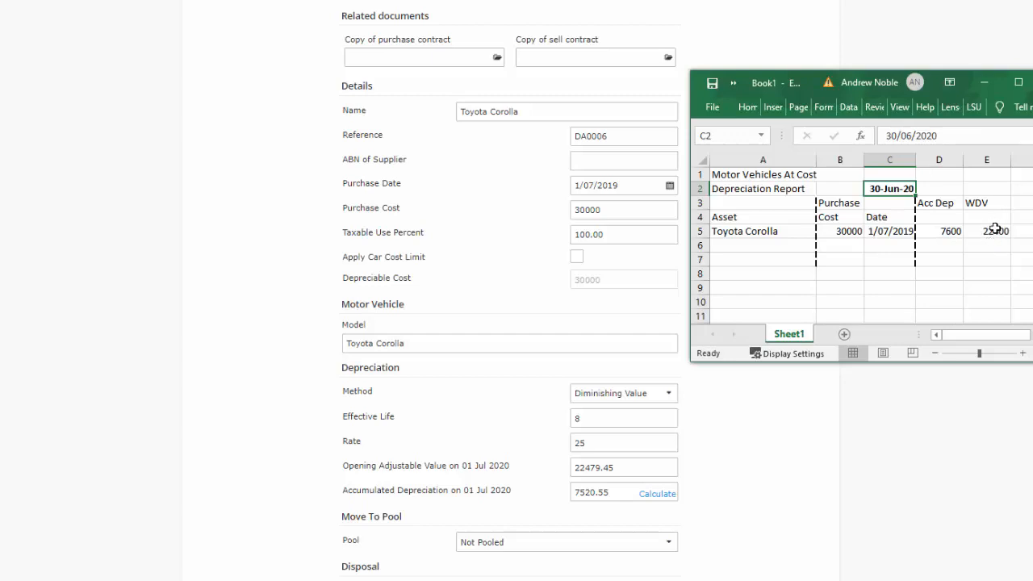
{"action": "left_click", "coordinate": [622, 492]}
{"action": "type", "text": "7600"}
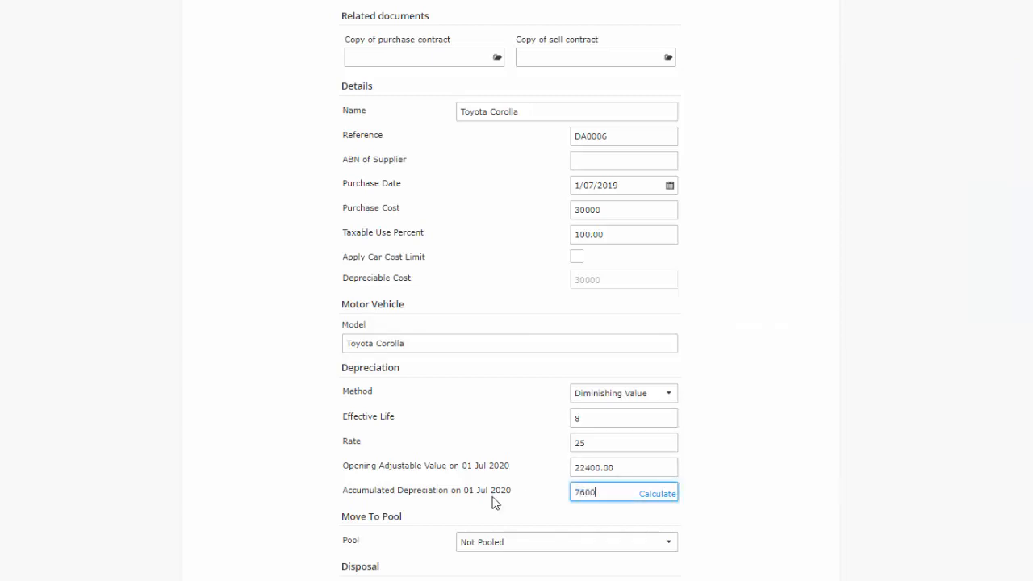
{"action": "left_click", "coordinate": [790, 384]}
{"action": "scroll", "coordinate": [696, 499], "scroll_direction": "down", "scroll_amount": 3}
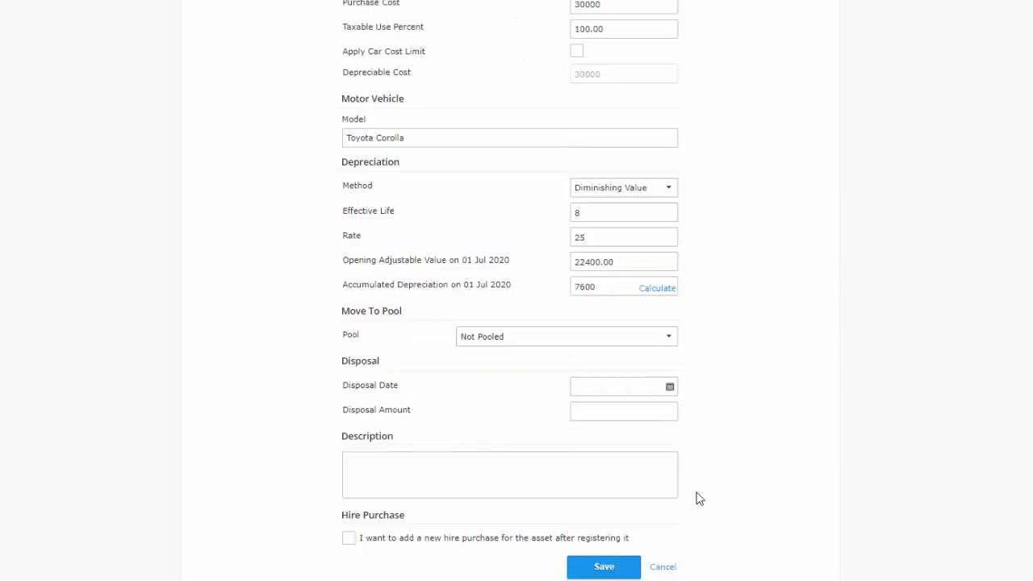
{"action": "left_click", "coordinate": [611, 557]}
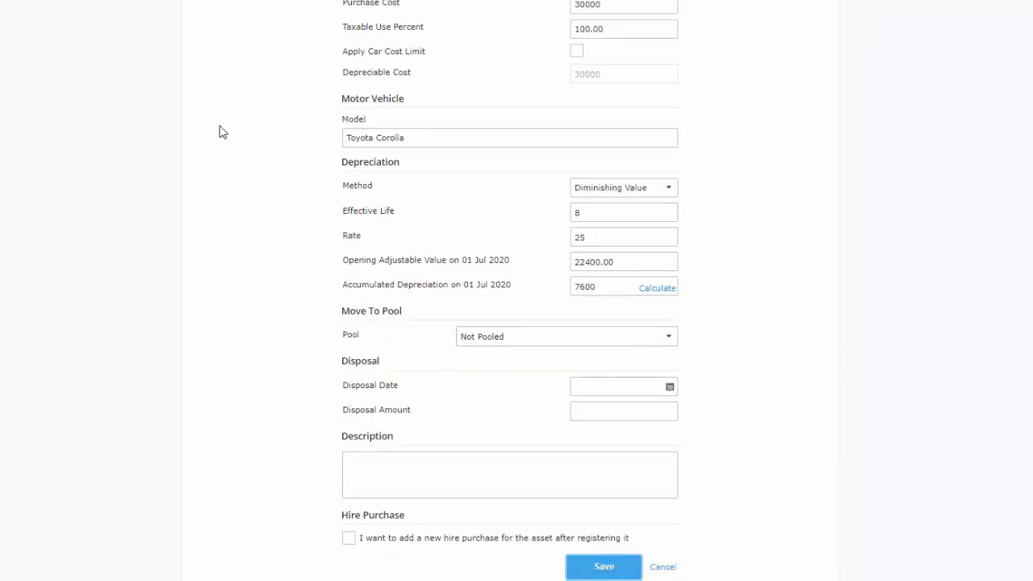
- Open the depreciation report for the Motor Vehicles group
{"action": "left_click", "coordinate": [484, 10]}
{"action": "mouse_move", "coordinate": [509, 74]}
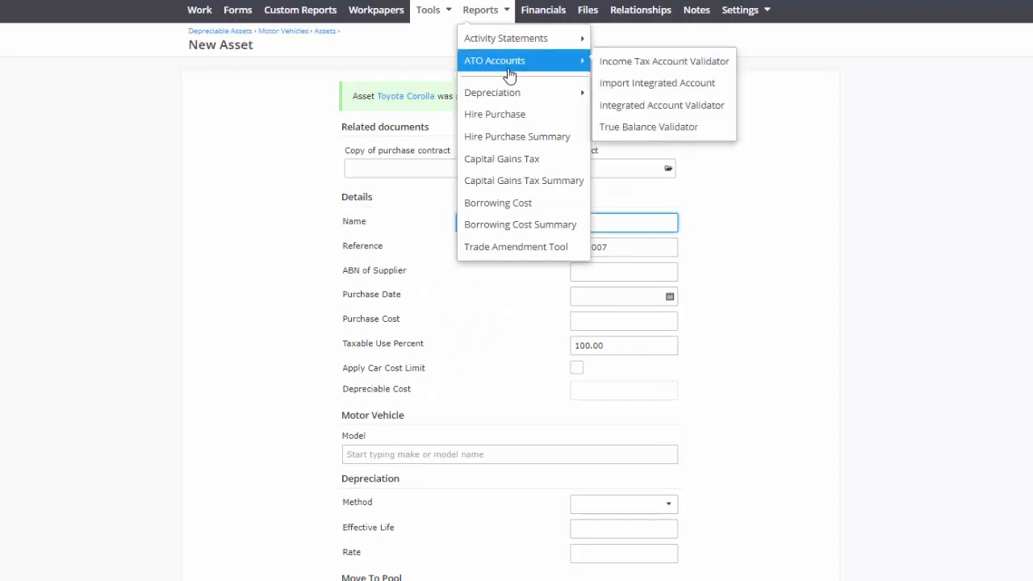
{"action": "mouse_move", "coordinate": [523, 98]}
{"action": "left_click", "coordinate": [644, 94]}
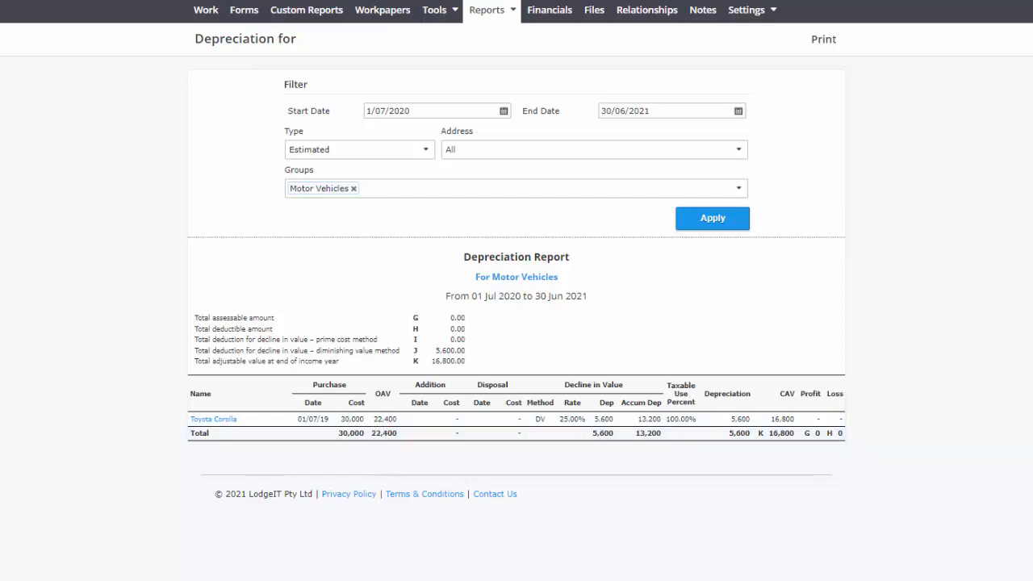
- Examine the depreciation of motor vehicles expense row in the financials import spreadsheet
{"action": "key", "text": "alt+Tab"}
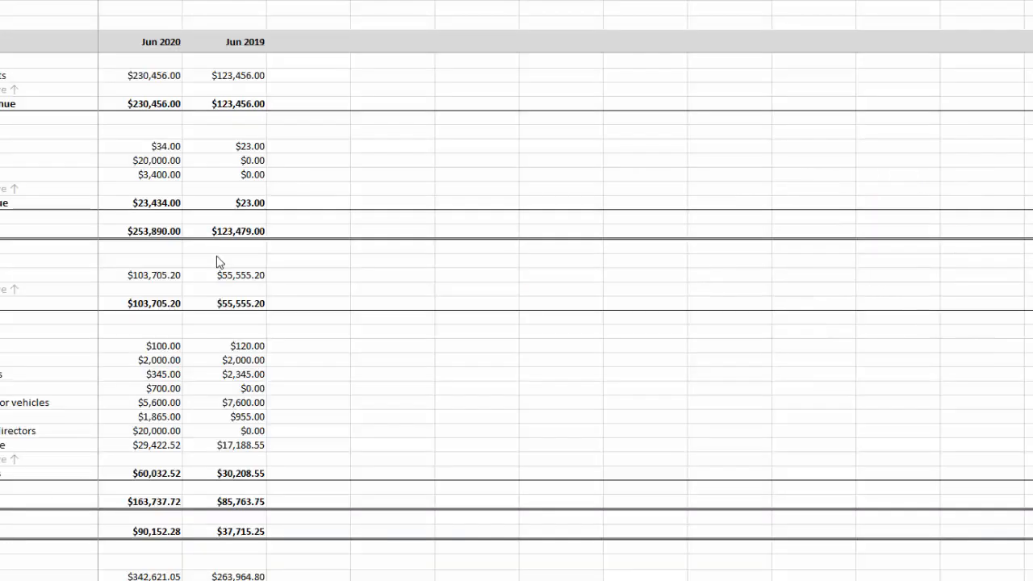
{"action": "scroll", "coordinate": [122, 212], "scroll_direction": "down", "scroll_amount": 7}
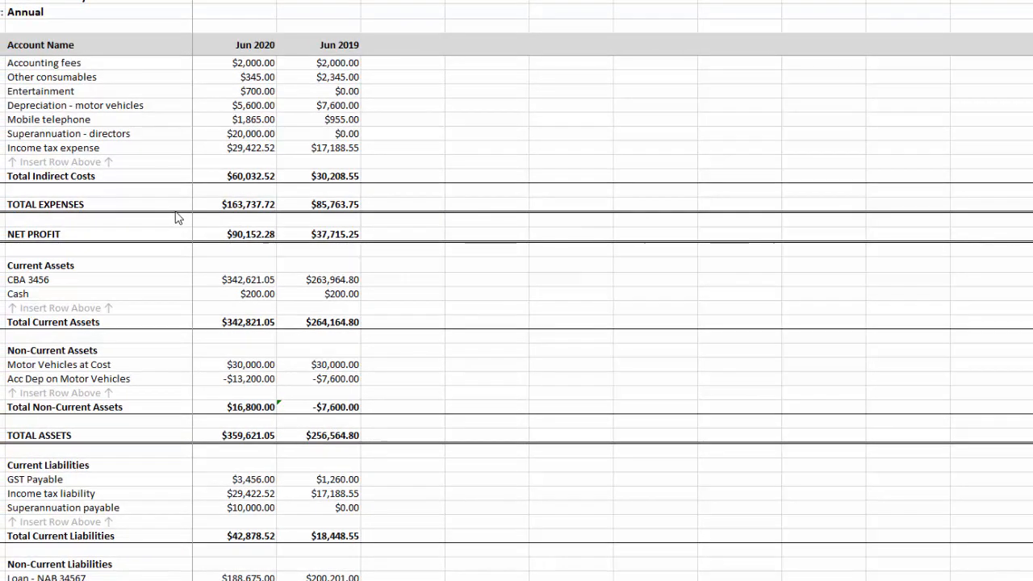
{"action": "scroll", "coordinate": [178, 218], "scroll_direction": "down", "scroll_amount": 5}
{"action": "scroll", "coordinate": [177, 217], "scroll_direction": "up", "scroll_amount": 11}
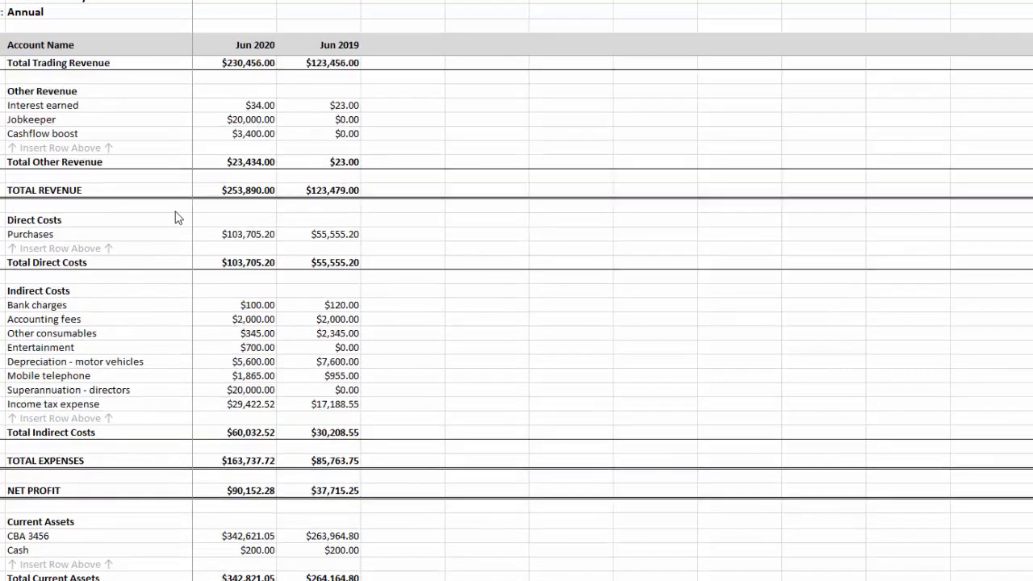
{"action": "left_click", "coordinate": [123, 366]}
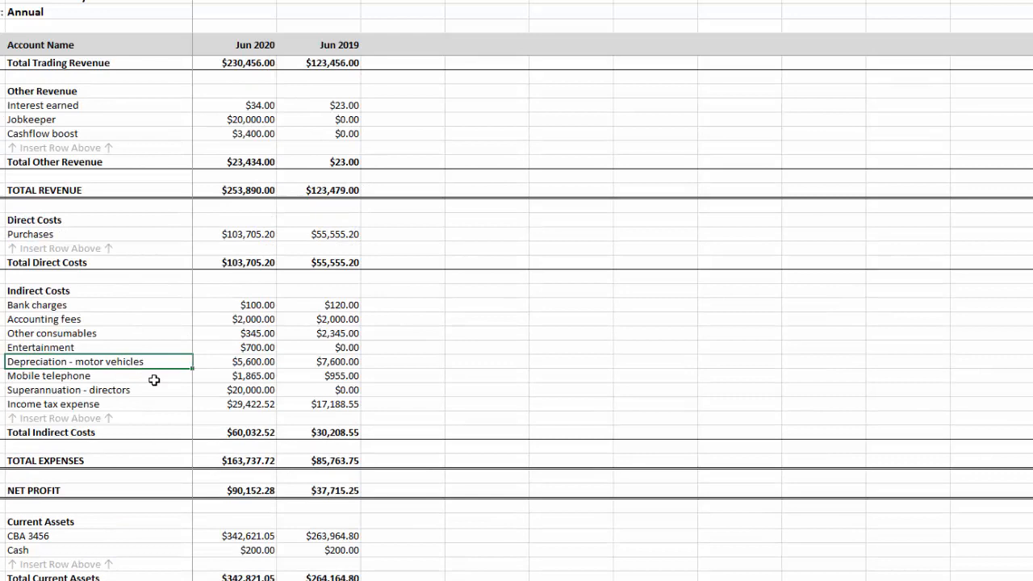
{"action": "left_click", "coordinate": [233, 362]}
{"action": "left_click", "coordinate": [317, 364]}
{"action": "scroll", "coordinate": [302, 452], "scroll_direction": "down", "scroll_amount": 4}
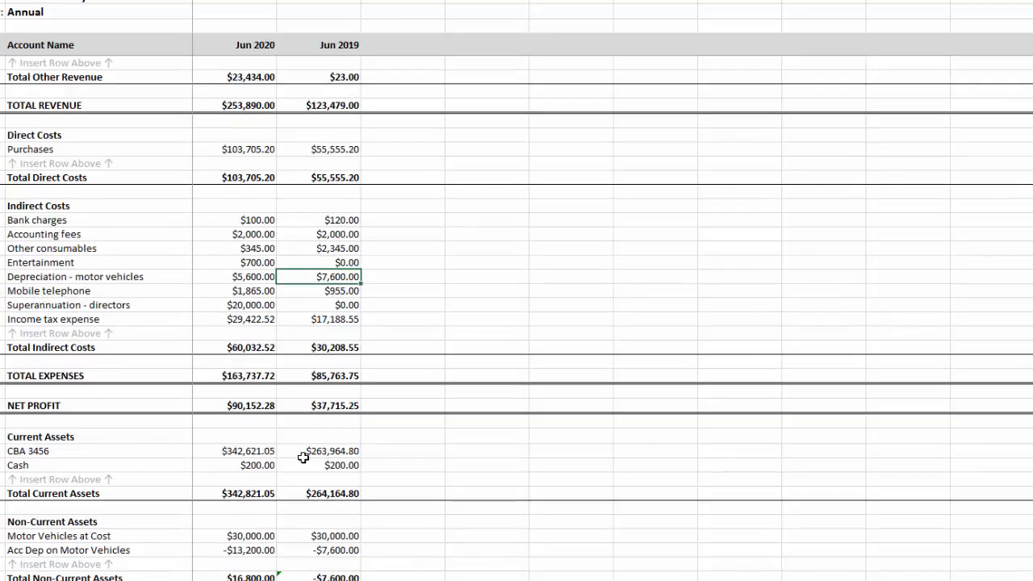
- Examine the Motor Vehicles at Cost and Acc Dep on Motor Vehicles rows in the spreadsheet
{"action": "left_click", "coordinate": [316, 463]}
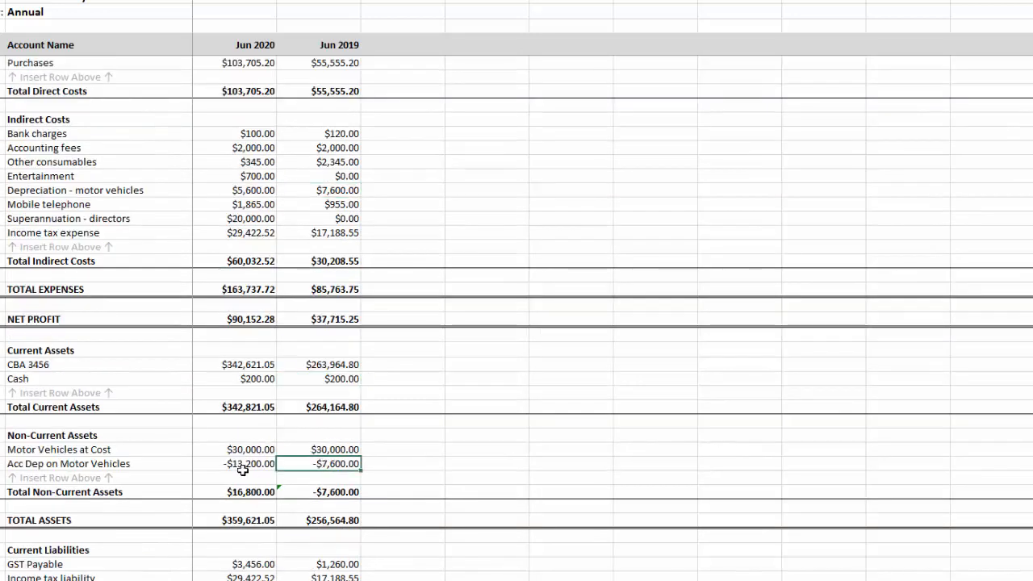
{"action": "left_click", "coordinate": [240, 465]}
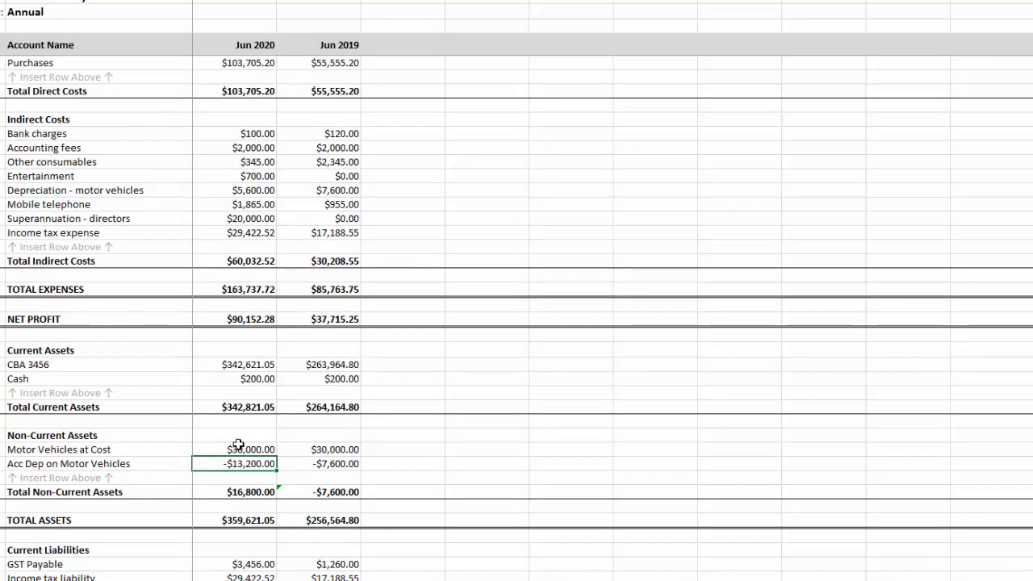
{"action": "left_click", "coordinate": [84, 449]}
{"action": "left_click_drag", "start_coordinate": [246, 448], "coordinate": [345, 449]}
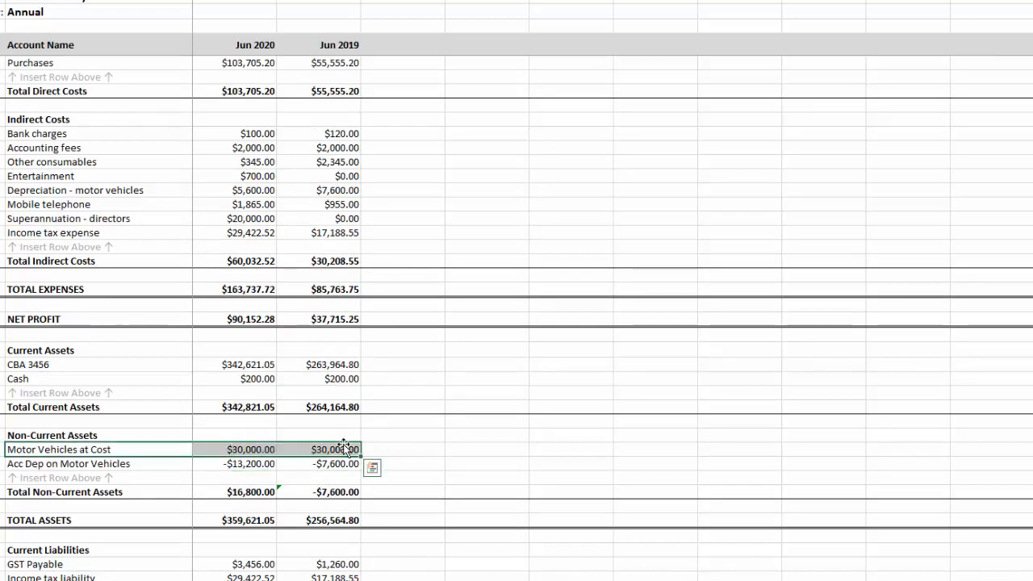
{"action": "scroll", "coordinate": [362, 417], "scroll_direction": "down", "scroll_amount": 2}
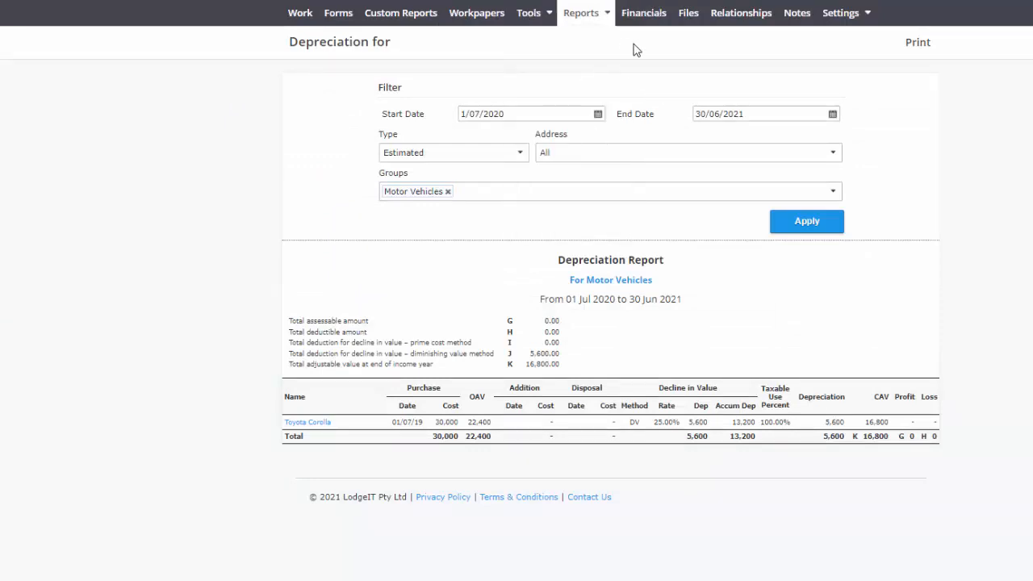
- Import financials from Excel by uploading Financials_Import_Company_latest_(2020Y) (1).xlsx
{"action": "left_click", "coordinate": [637, 14]}
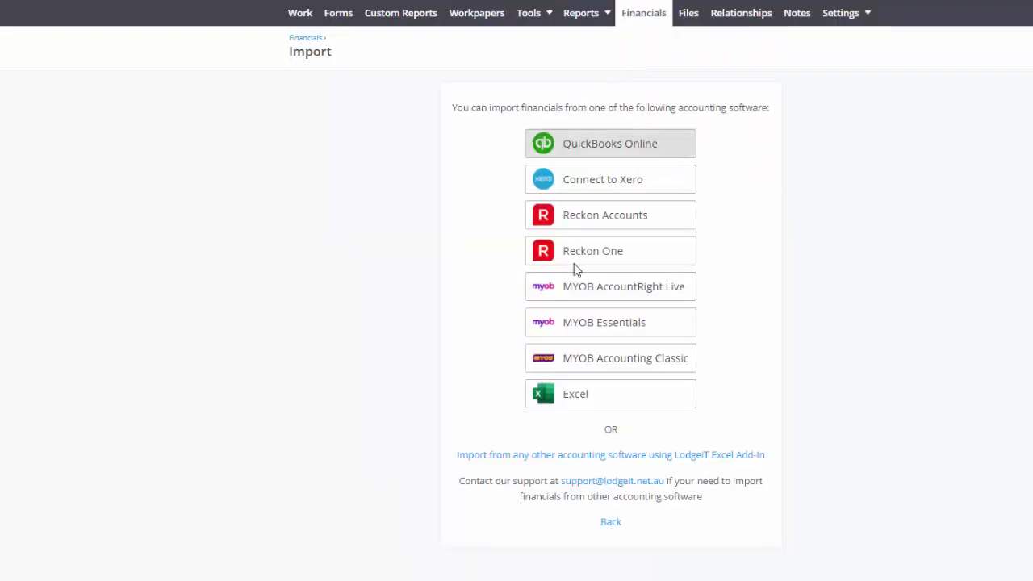
{"action": "left_click", "coordinate": [582, 397]}
{"action": "left_click", "coordinate": [466, 292]}
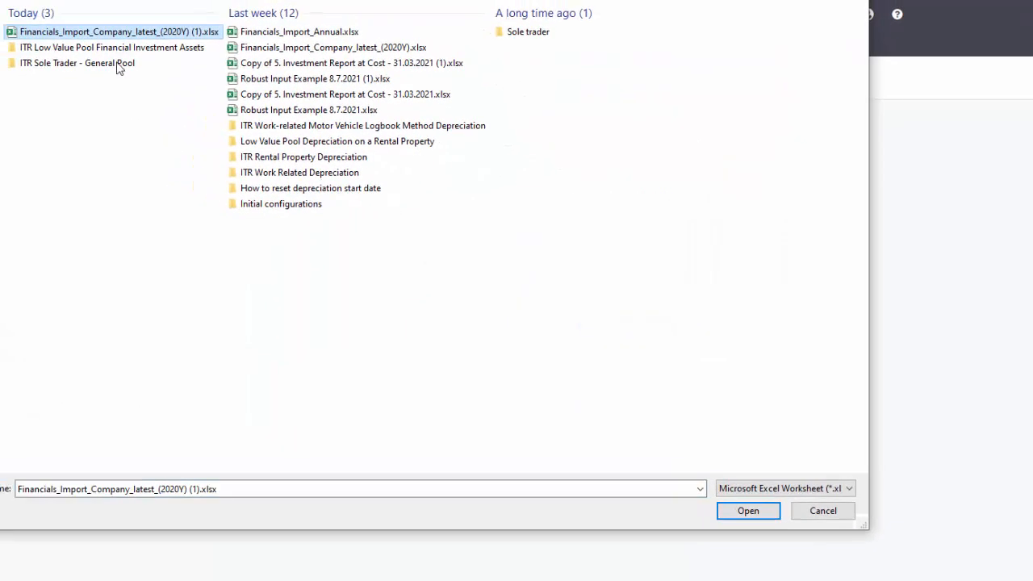
{"action": "left_click", "coordinate": [743, 510]}
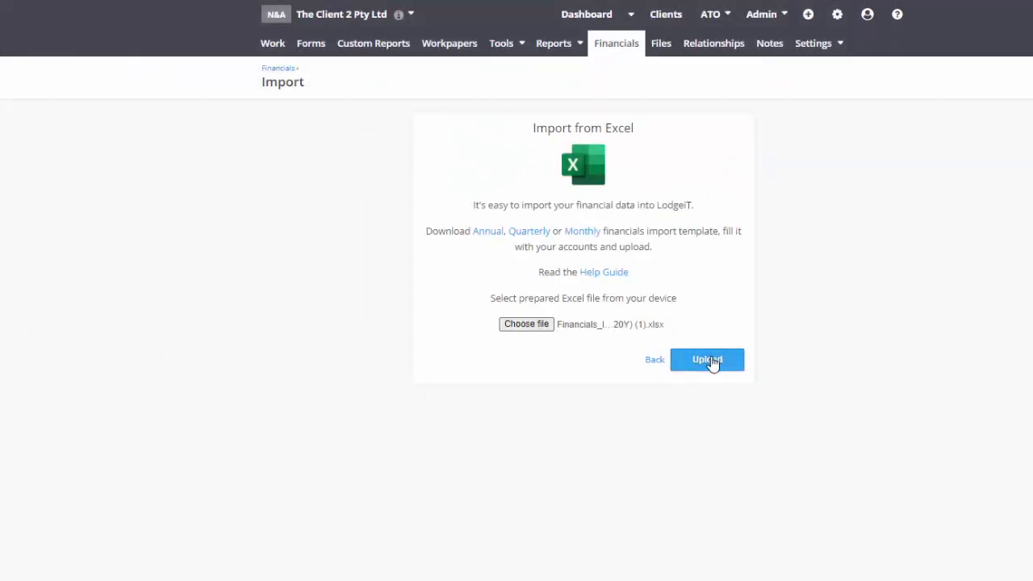
{"action": "left_click", "coordinate": [712, 362]}
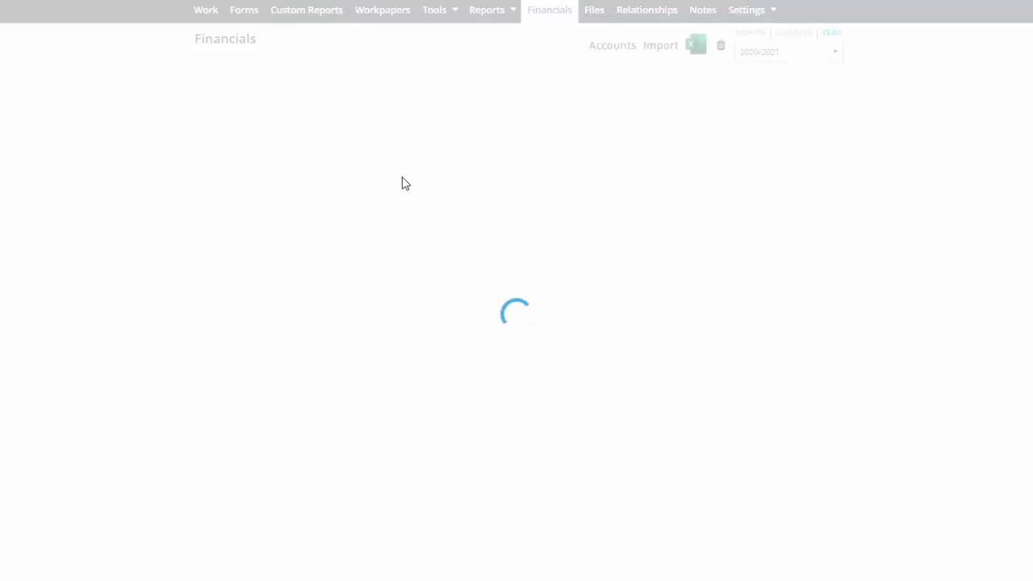
- Review the imported Profit & Loss and Balance Sheet and open the account classifications
{"action": "scroll", "coordinate": [395, 186], "scroll_direction": "down", "scroll_amount": 1}
{"action": "scroll", "coordinate": [322, 138], "scroll_direction": "up", "scroll_amount": 1}
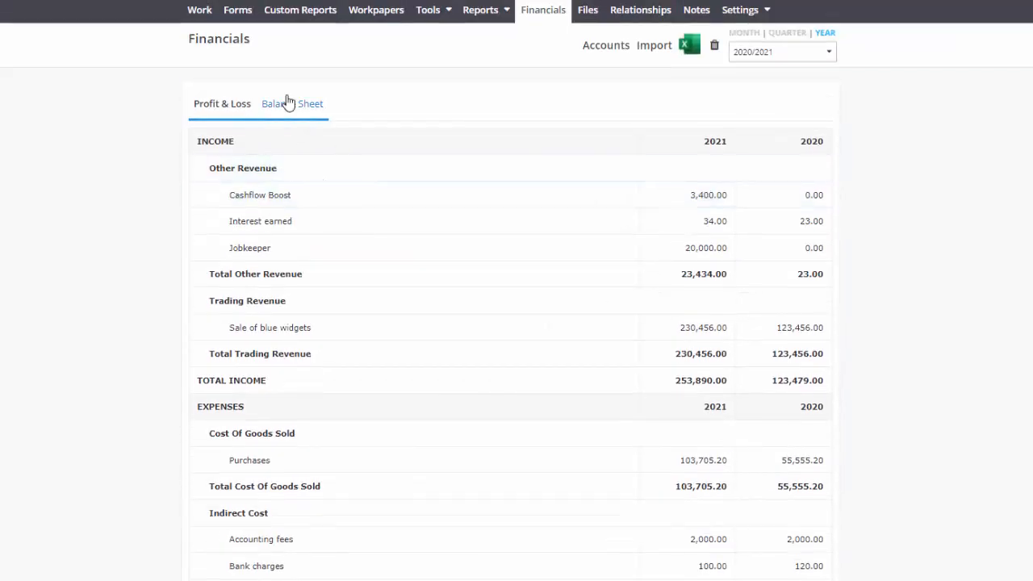
{"action": "left_click", "coordinate": [289, 103]}
{"action": "scroll", "coordinate": [242, 193], "scroll_direction": "down", "scroll_amount": 3}
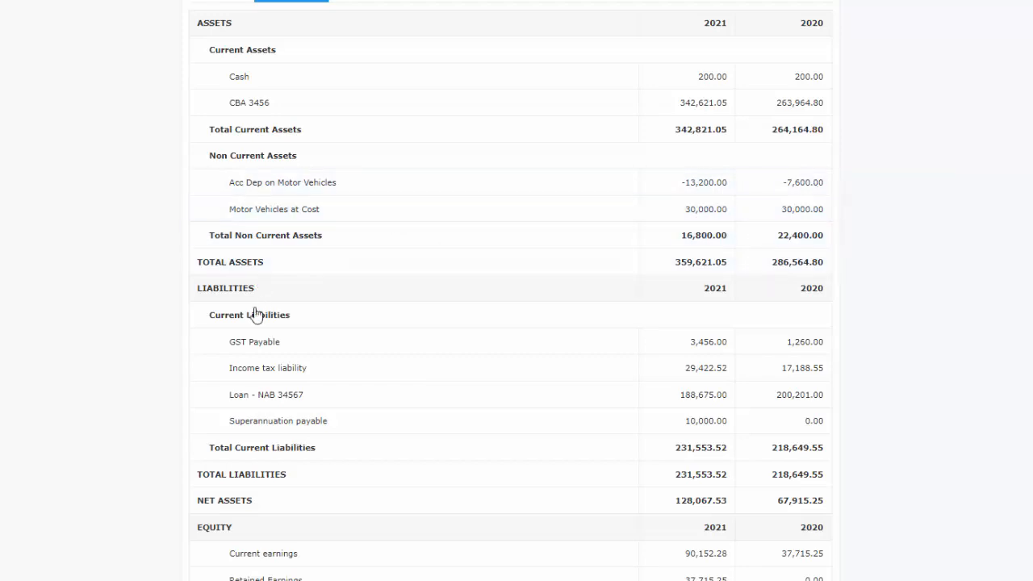
{"action": "left_click", "coordinate": [208, 105]}
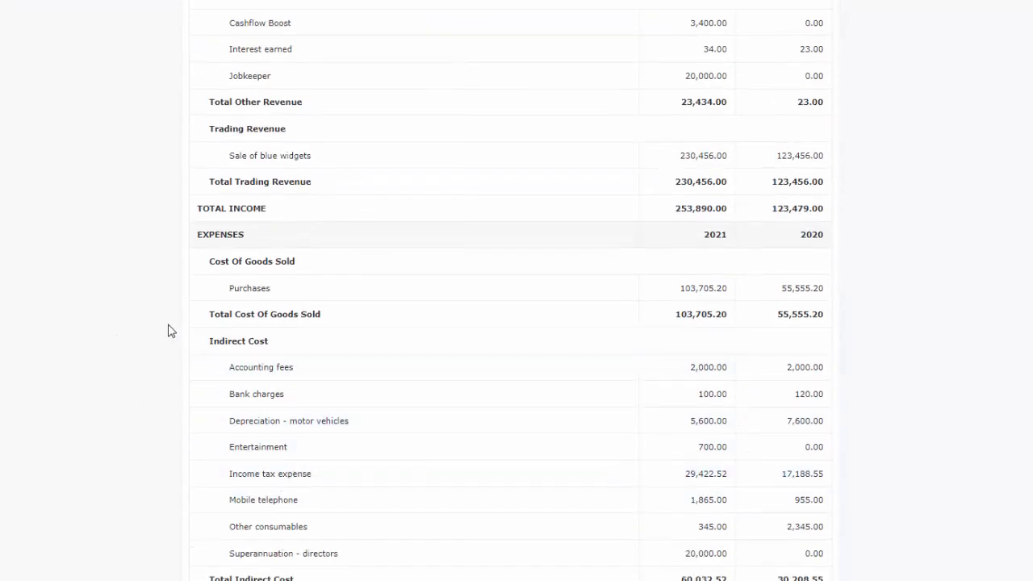
{"action": "left_click", "coordinate": [611, 47]}
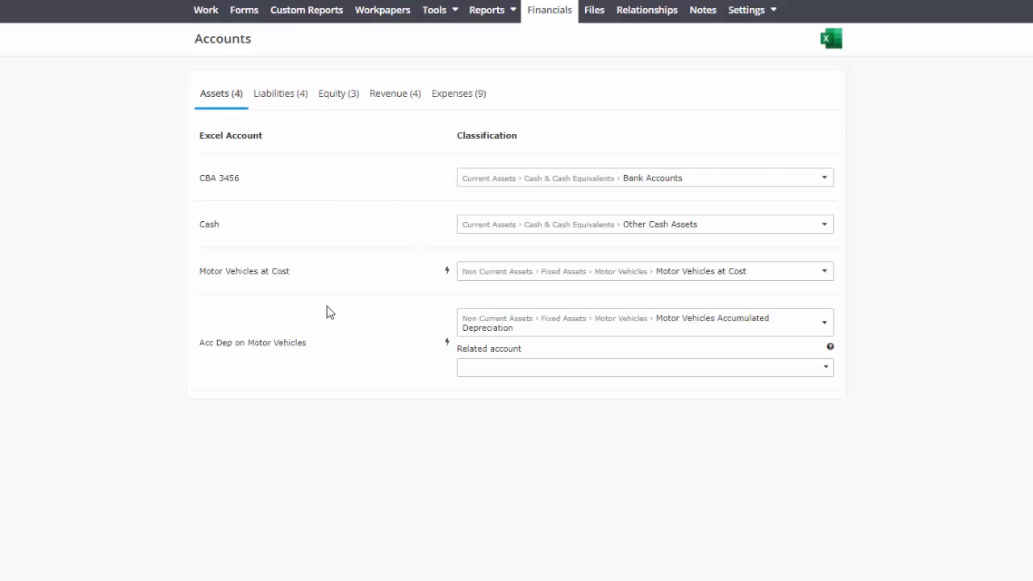
- Set Motor Vehicles at Cost as the related account for the Acc Dep on Motor Vehicles asset account
{"action": "left_click", "coordinate": [525, 373]}
{"action": "left_click", "coordinate": [500, 408]}
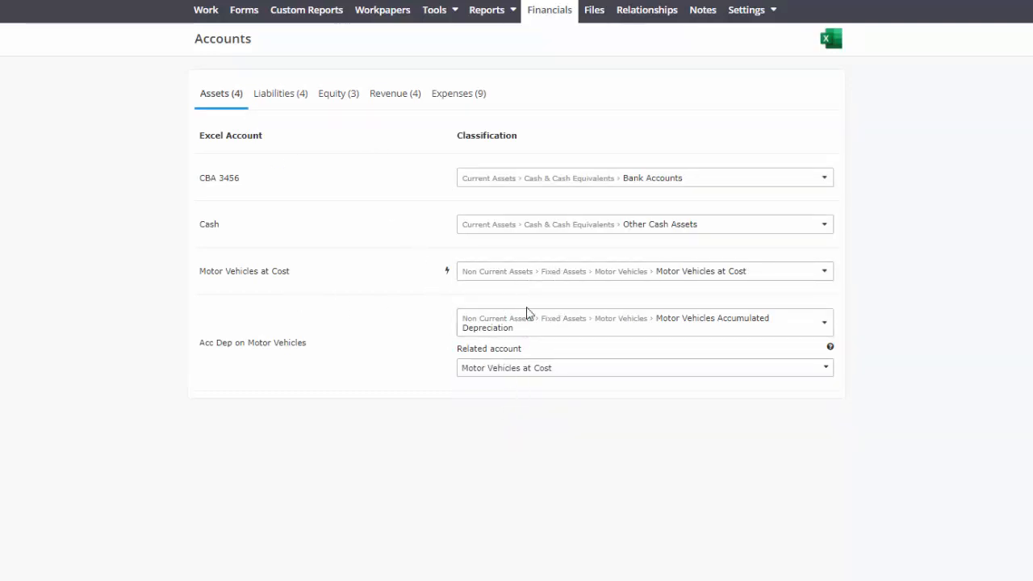
- Reclassify the Depreciation - motor vehicles expense account as Motor Vehicle Depreciation and choose its related account
{"action": "left_click", "coordinate": [459, 94]}
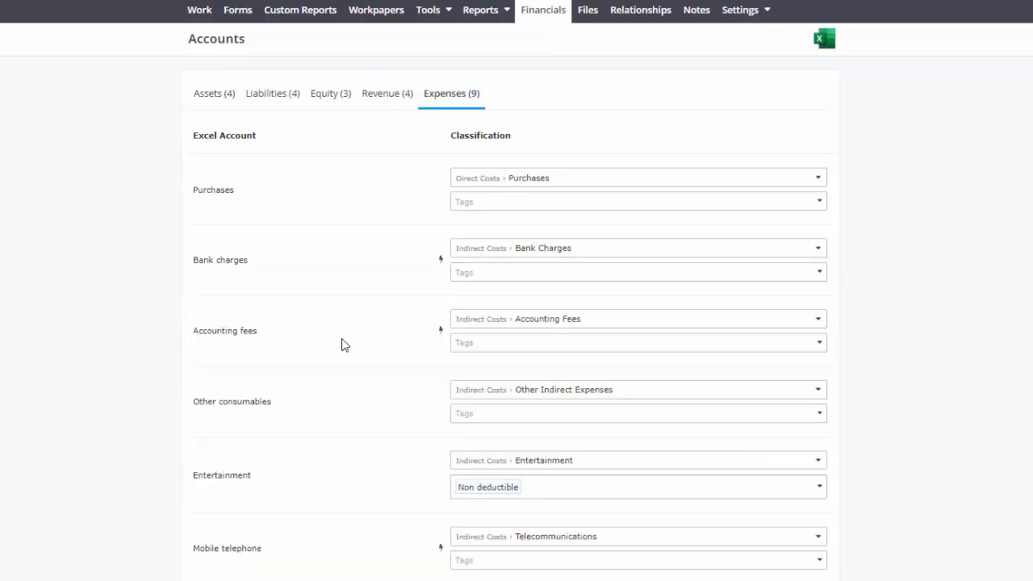
{"action": "scroll", "coordinate": [341, 344], "scroll_direction": "down", "scroll_amount": 3}
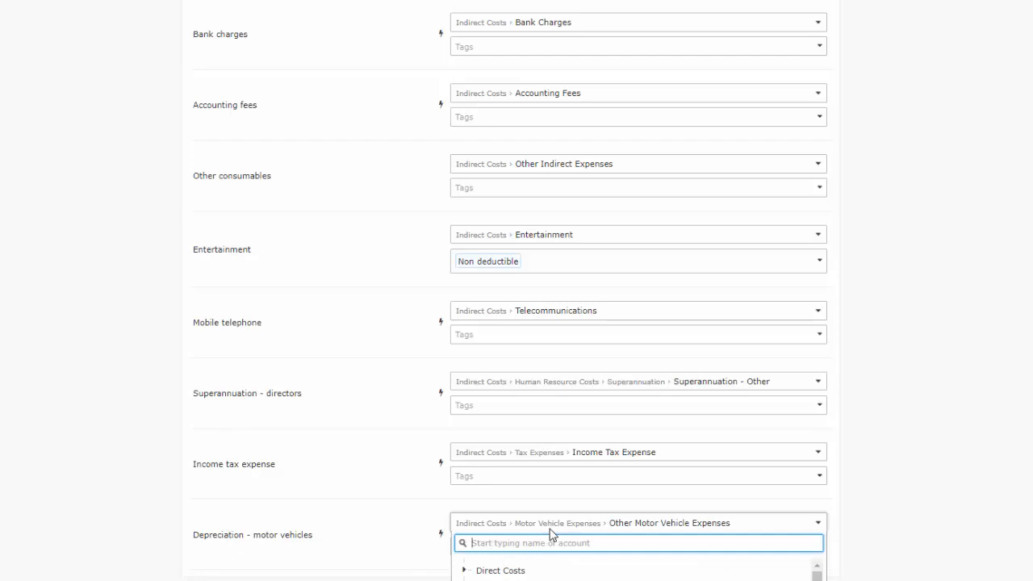
{"action": "type", "text": "motor de"}
{"action": "type", "text": "p"}
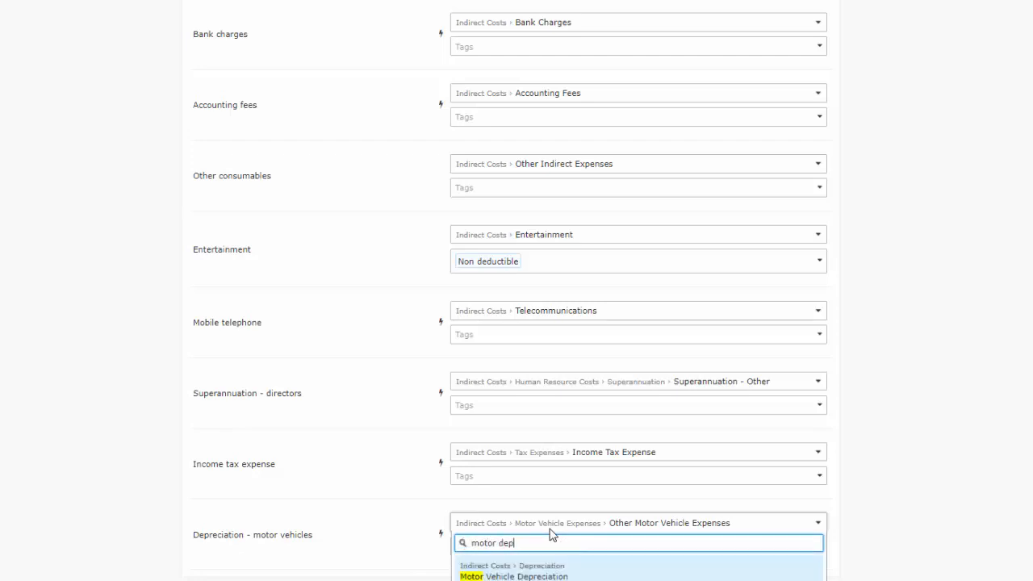
{"action": "left_click", "coordinate": [512, 571]}
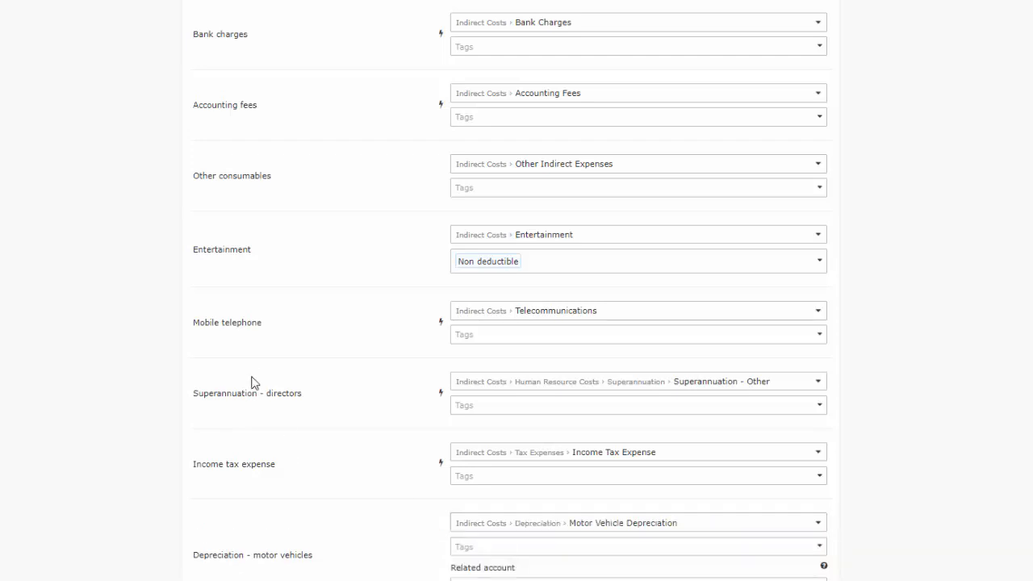
{"action": "scroll", "coordinate": [449, 548], "scroll_direction": "down", "scroll_amount": 1}
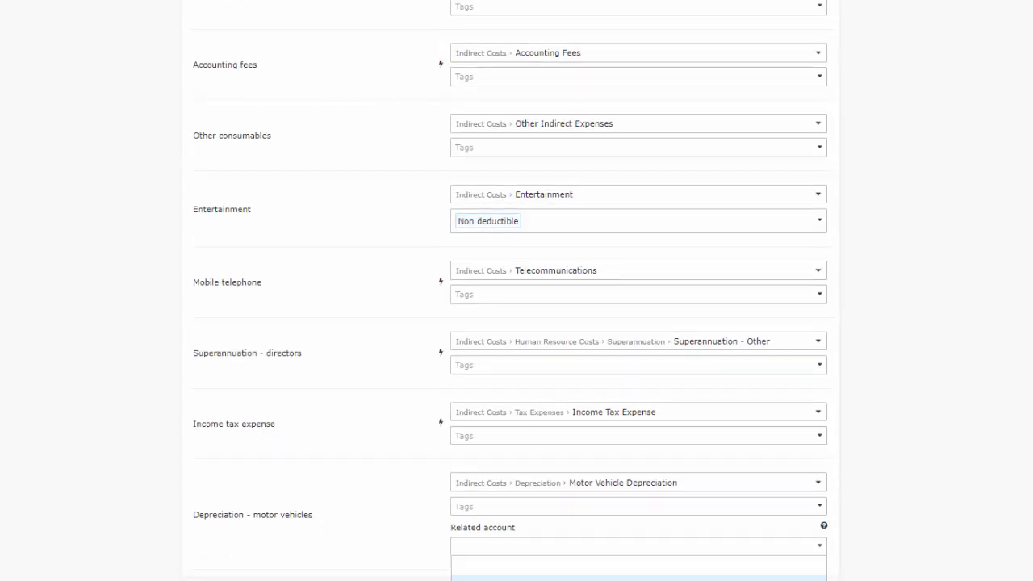
{"action": "left_click", "coordinate": [467, 578]}
{"action": "scroll", "coordinate": [436, 233], "scroll_direction": "up", "scroll_amount": 3}
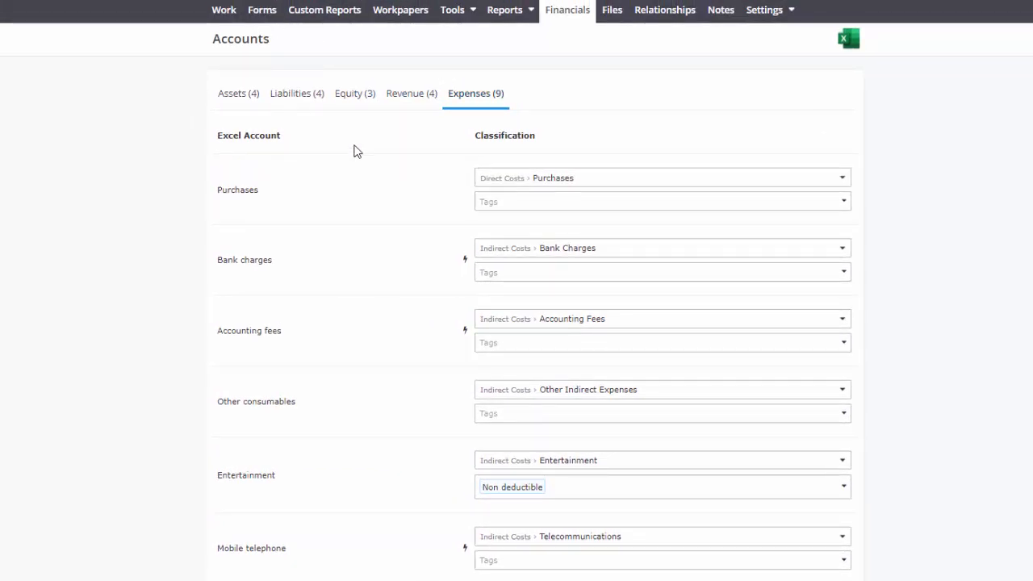
- Create and prefill a new Company Tax Return for the 2021 tax year
{"action": "left_click", "coordinate": [816, 48]}
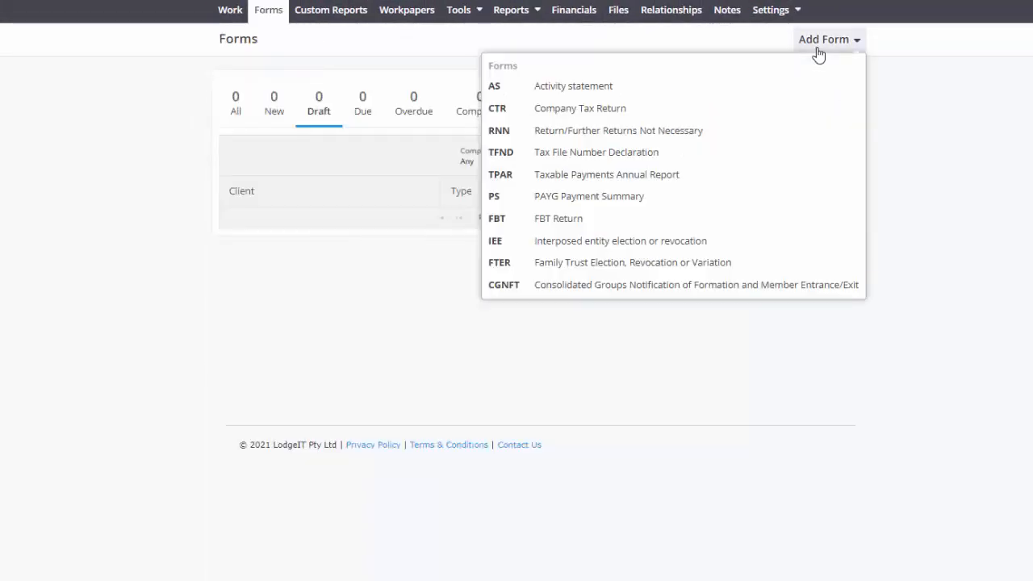
{"action": "left_click", "coordinate": [581, 110]}
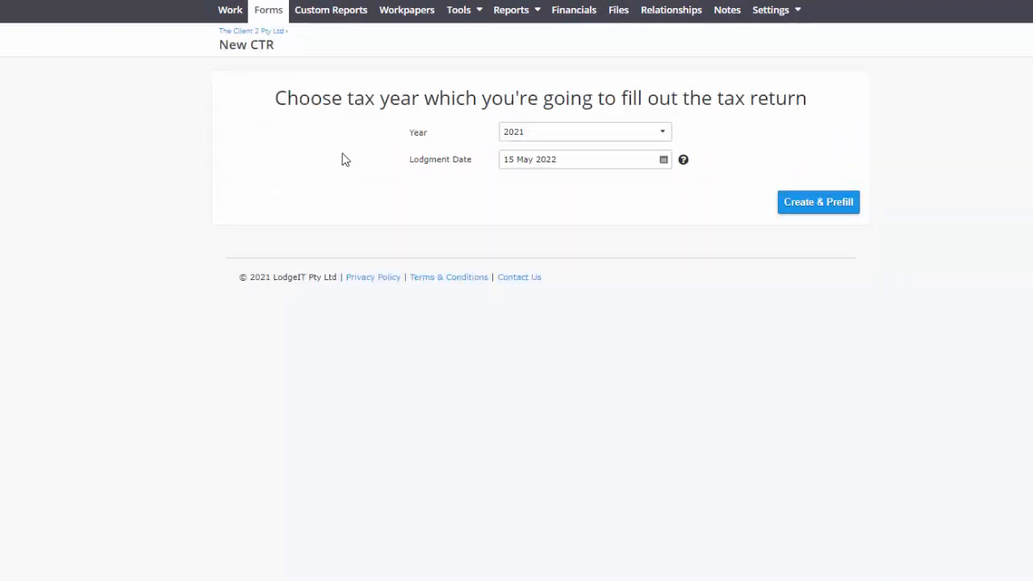
{"action": "left_click", "coordinate": [550, 134]}
{"action": "left_click", "coordinate": [516, 155]}
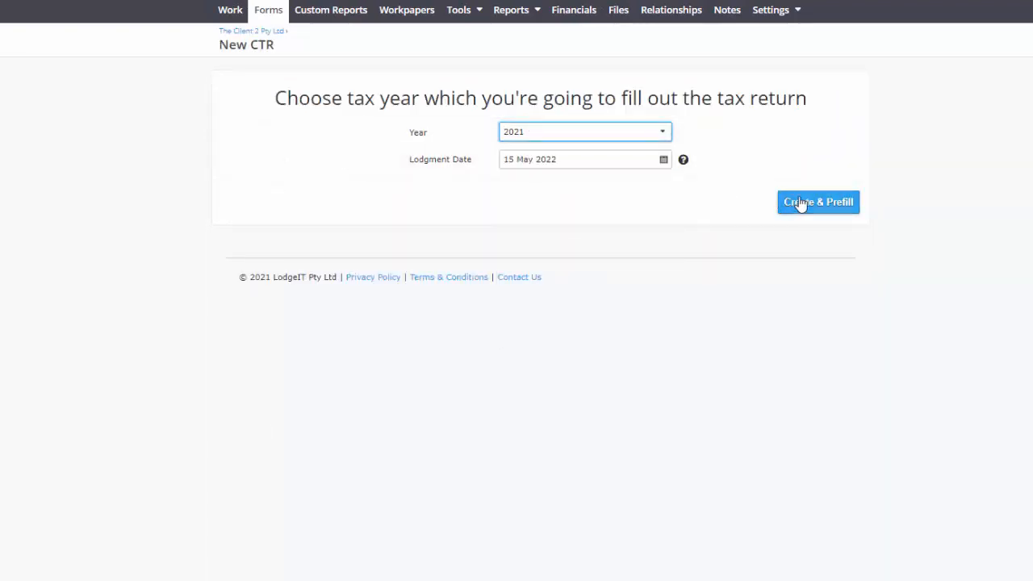
{"action": "left_click", "coordinate": [799, 203]}
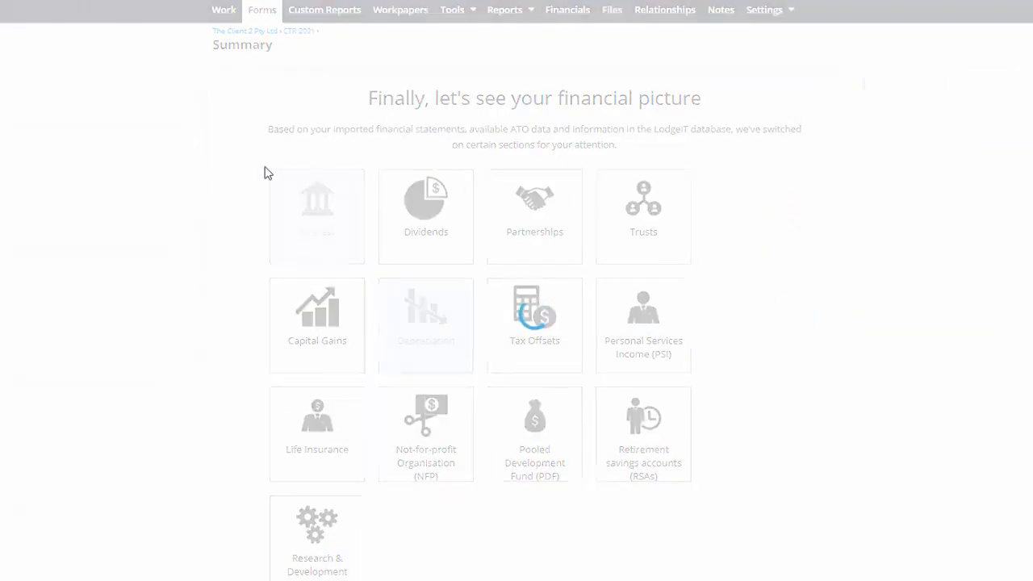
{"action": "left_click", "coordinate": [336, 117]}
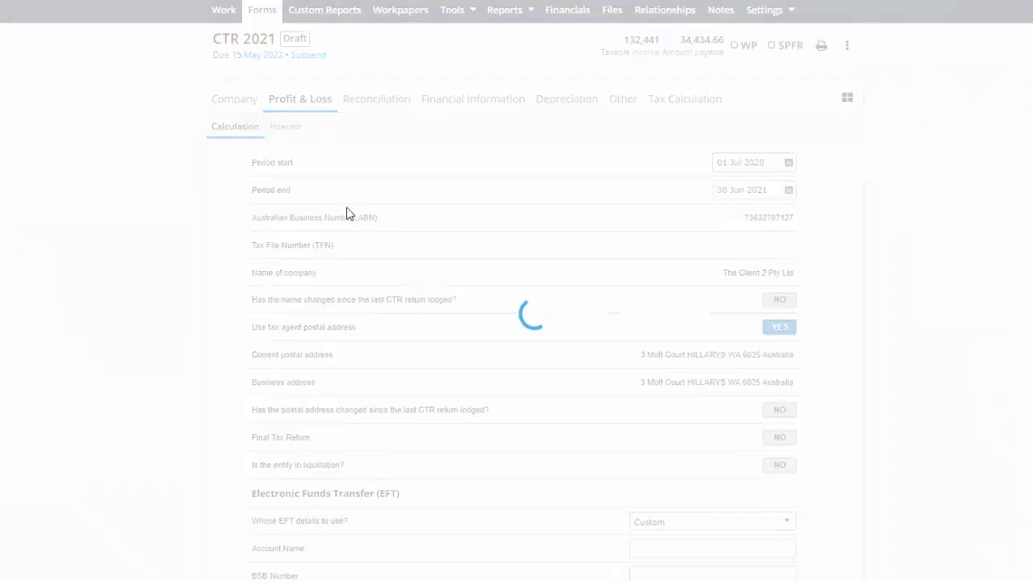
- Examine the depreciation expenses line and its source entries in the tax return's profit and loss calculation
{"action": "scroll", "coordinate": [323, 274], "scroll_direction": "down", "scroll_amount": 3}
{"action": "scroll", "coordinate": [320, 298], "scroll_direction": "down", "scroll_amount": 3}
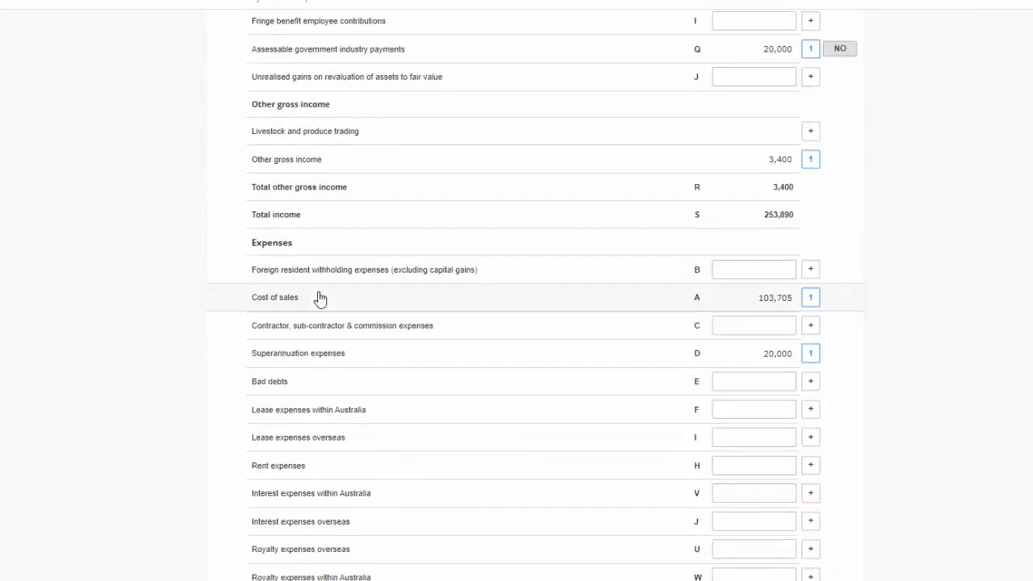
{"action": "scroll", "coordinate": [319, 299], "scroll_direction": "down", "scroll_amount": 3}
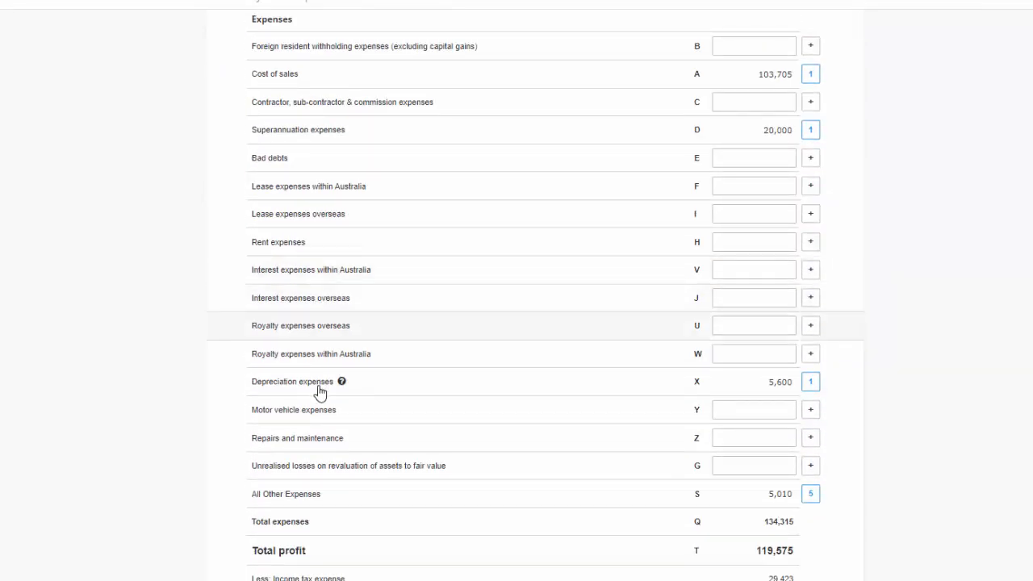
{"action": "left_click", "coordinate": [320, 391]}
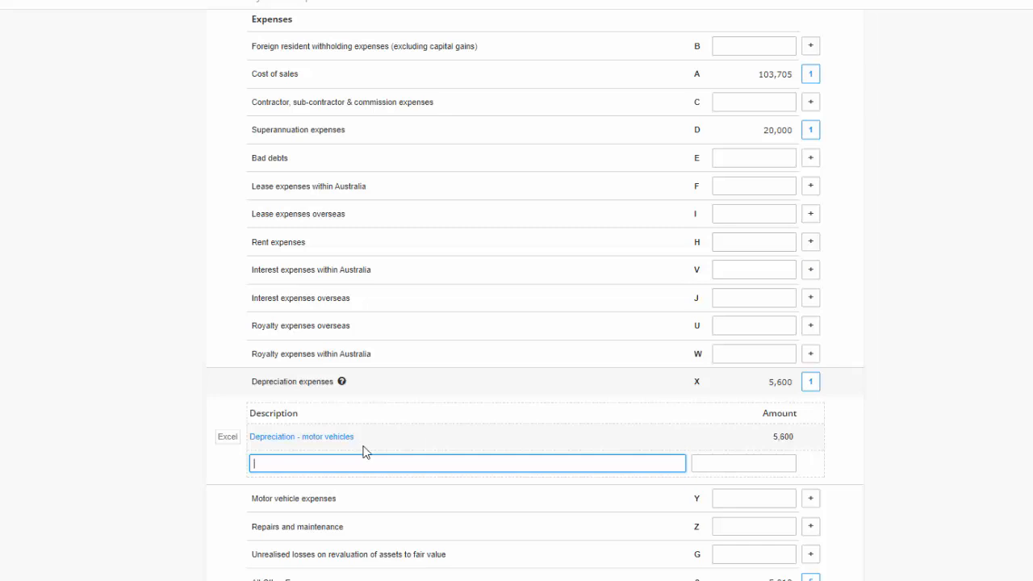
{"action": "scroll", "coordinate": [167, 338], "scroll_direction": "up", "scroll_amount": 10}
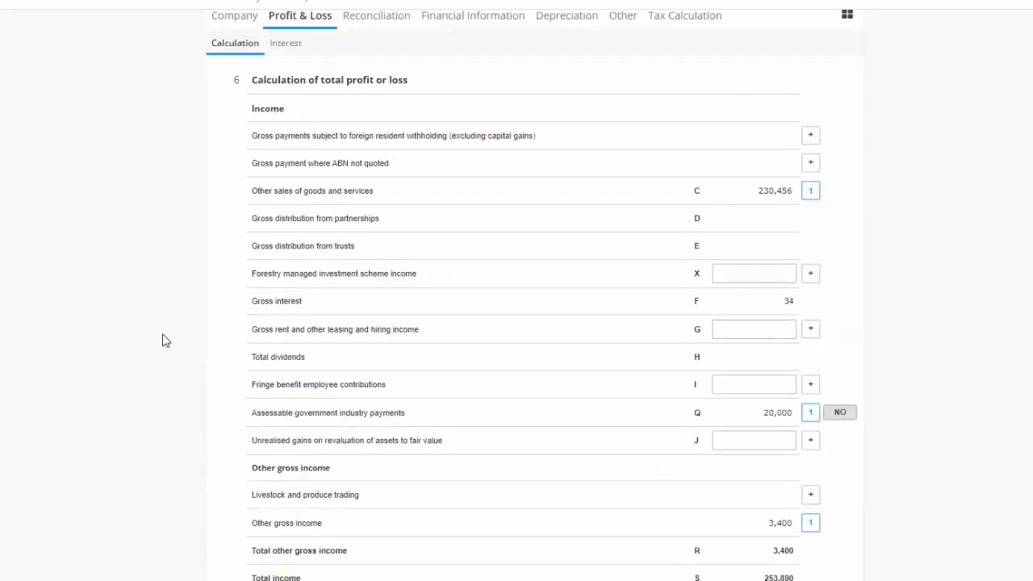
- Examine the non-deductible expenses and decline-in-value deduction on the Reconciliation and Depreciation sections of the return
{"action": "left_click", "coordinate": [399, 99]}
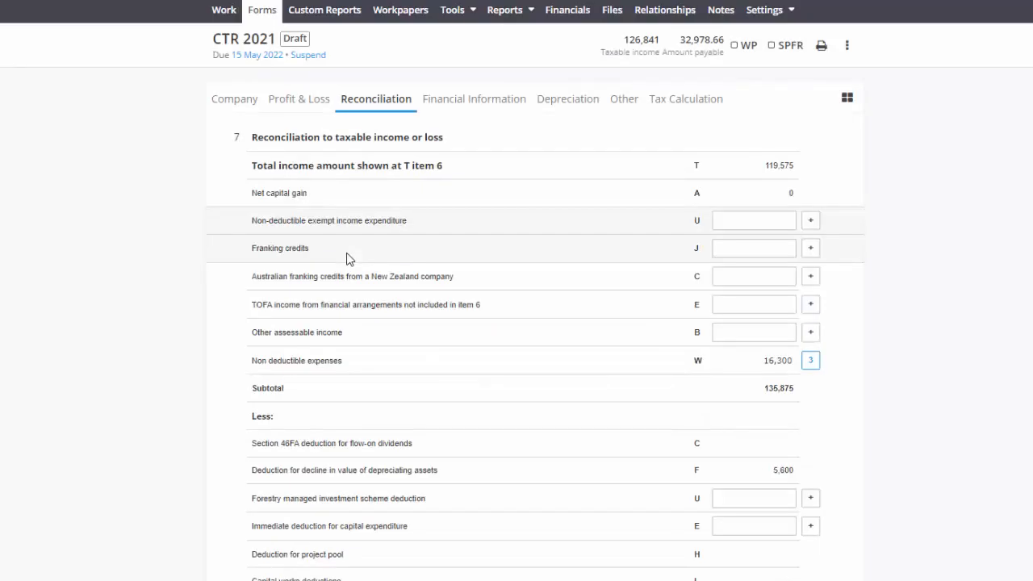
{"action": "left_click", "coordinate": [348, 369]}
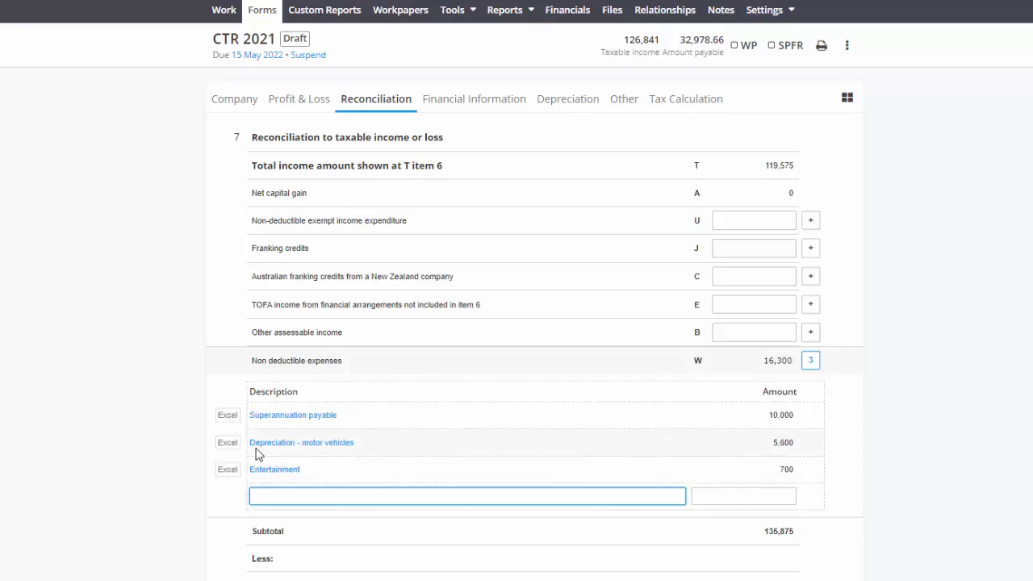
{"action": "scroll", "coordinate": [174, 449], "scroll_direction": "down", "scroll_amount": 3}
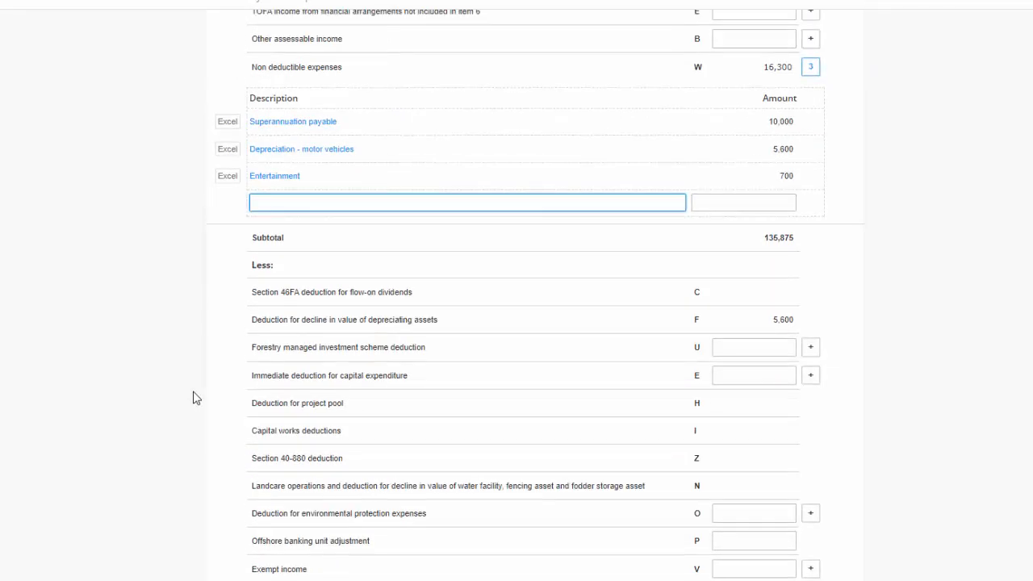
{"action": "scroll", "coordinate": [193, 396], "scroll_direction": "up", "scroll_amount": 3}
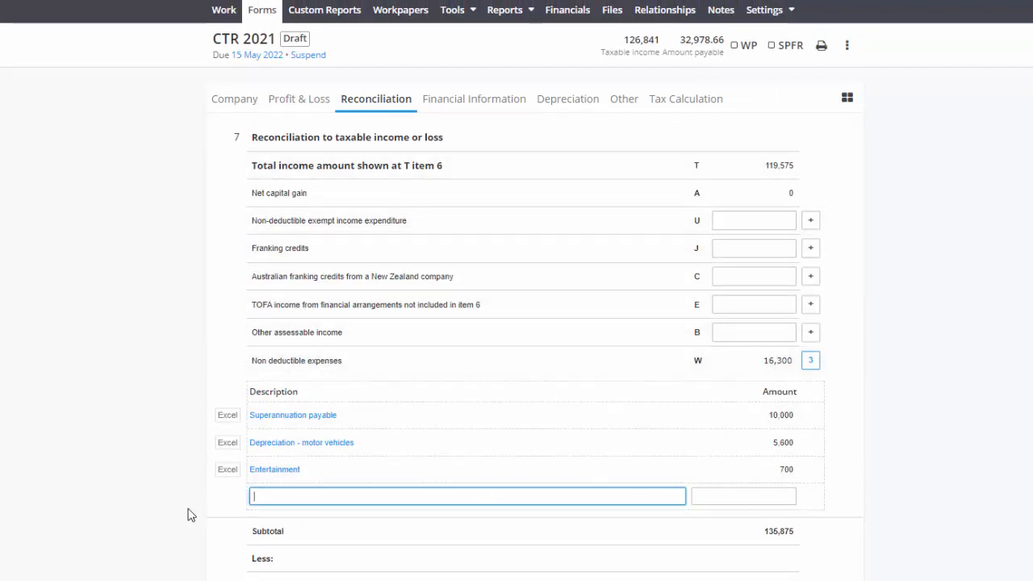
{"action": "scroll", "coordinate": [192, 515], "scroll_direction": "down", "scroll_amount": 4}
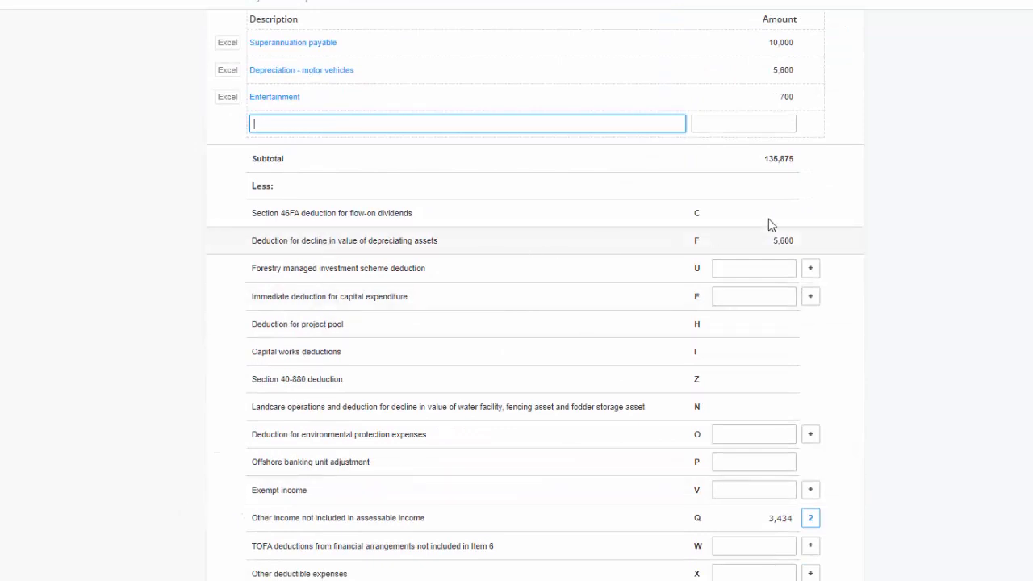
{"action": "left_click_drag", "start_coordinate": [792, 240], "coordinate": [776, 241]}
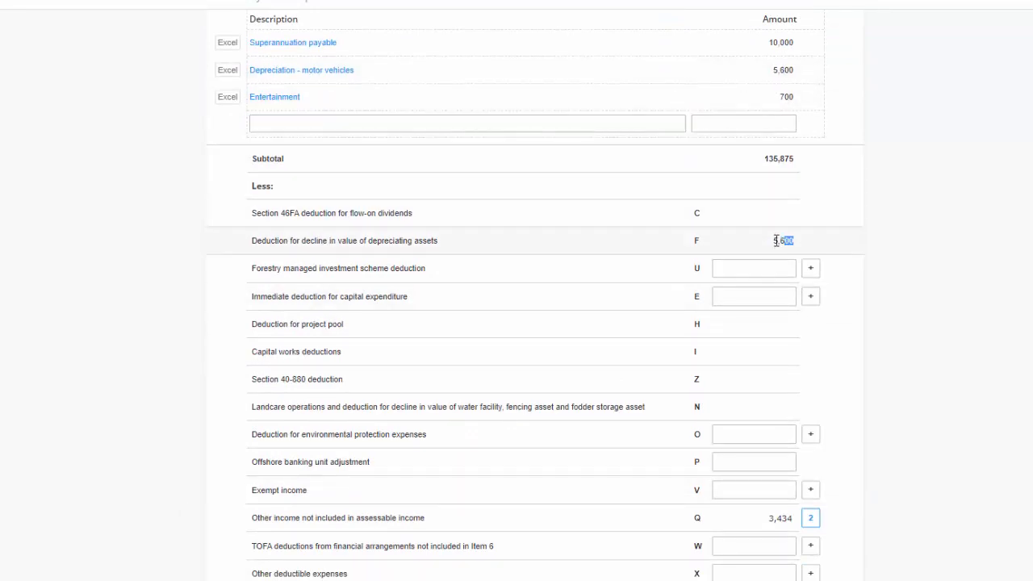
{"action": "scroll", "coordinate": [690, 423], "scroll_direction": "up", "scroll_amount": 4}
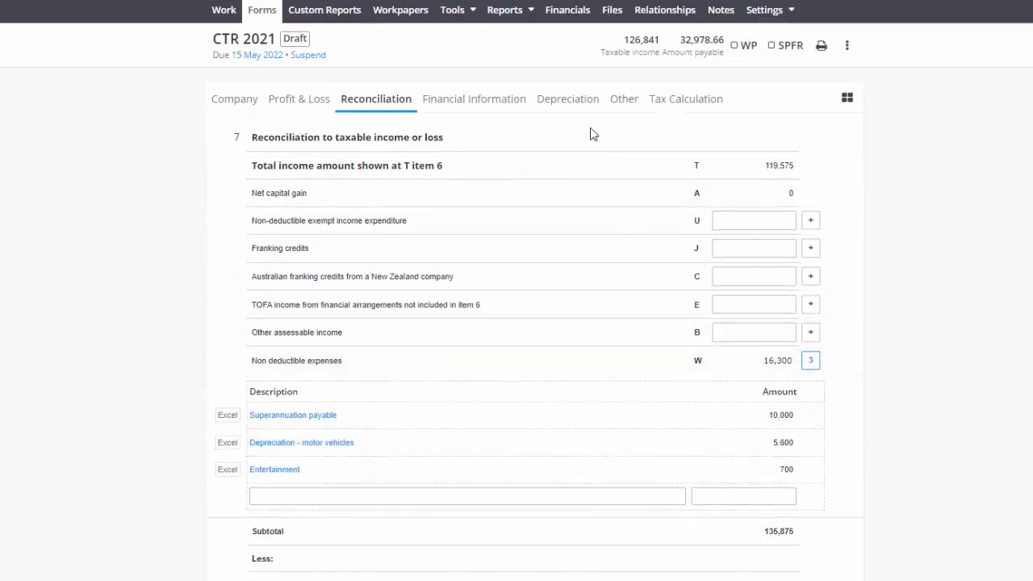
{"action": "left_click", "coordinate": [575, 101]}
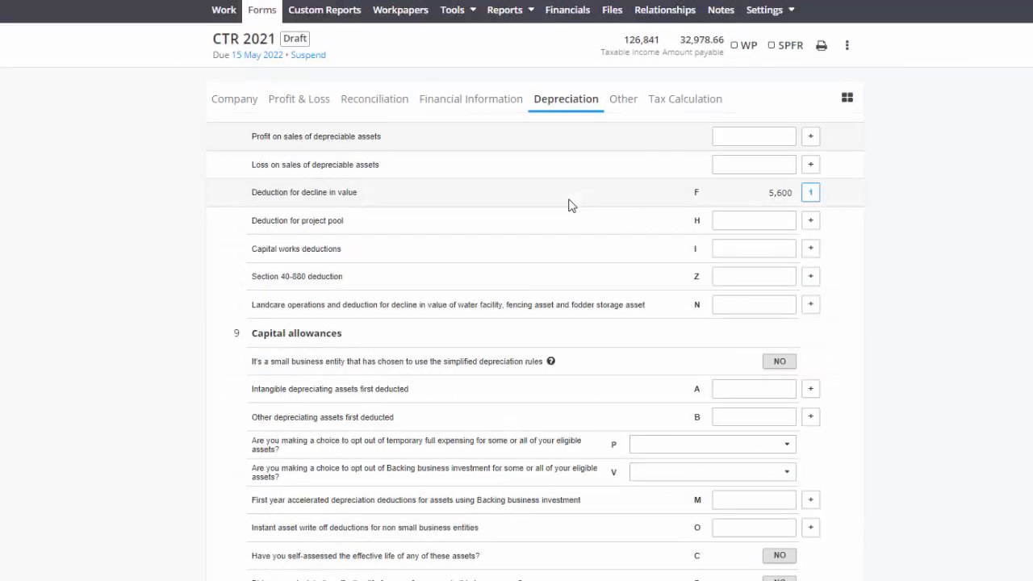
{"action": "left_click", "coordinate": [779, 195]}
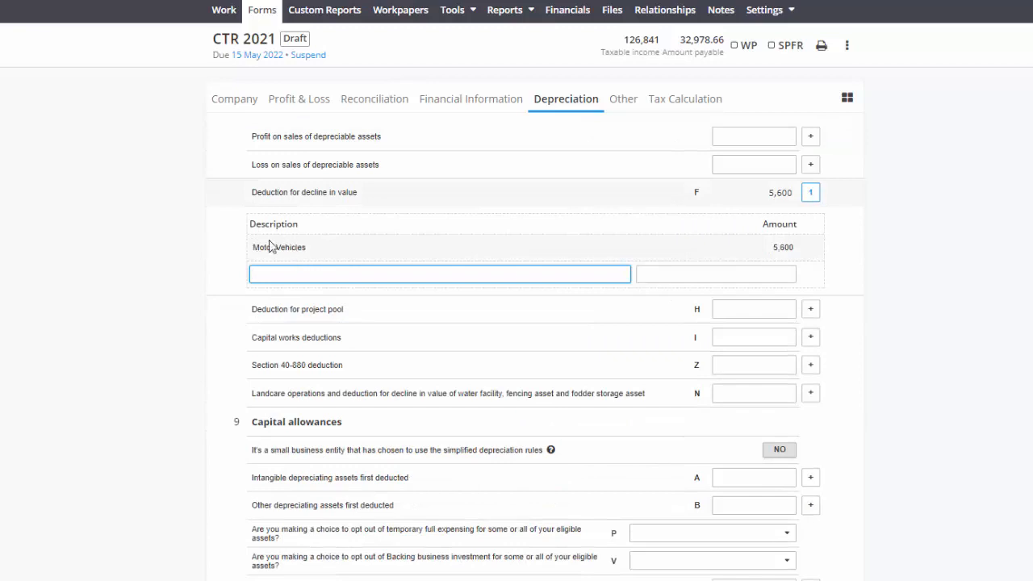
- Open the depreciation report for all assets and capture its Motor Vehicles summary table
{"action": "left_click", "coordinate": [502, 11]}
{"action": "mouse_move", "coordinate": [570, 97]}
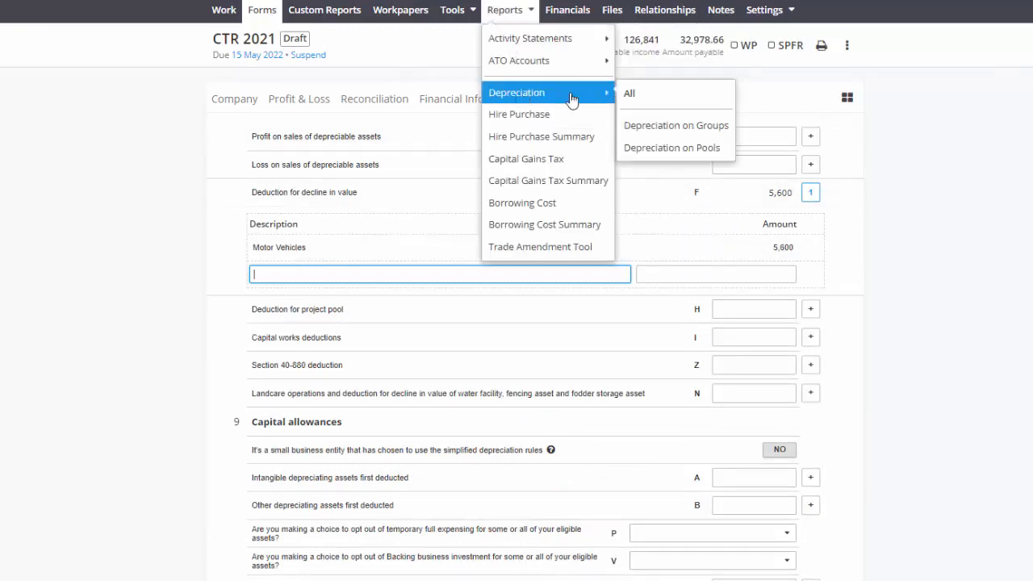
{"action": "left_click", "coordinate": [635, 101]}
{"action": "left_click", "coordinate": [474, 253]}
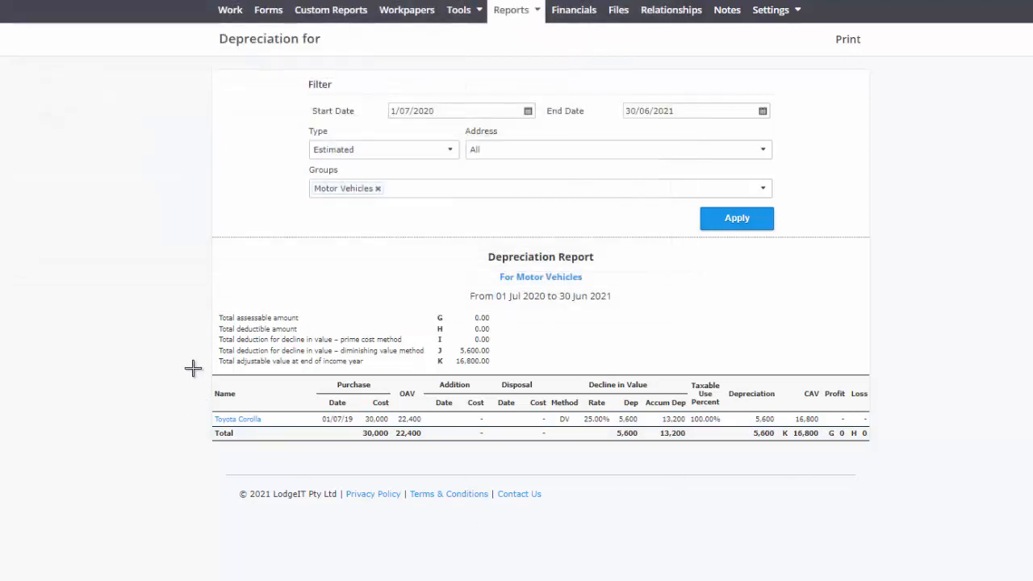
{"action": "left_click_drag", "start_coordinate": [158, 316], "coordinate": [913, 458]}
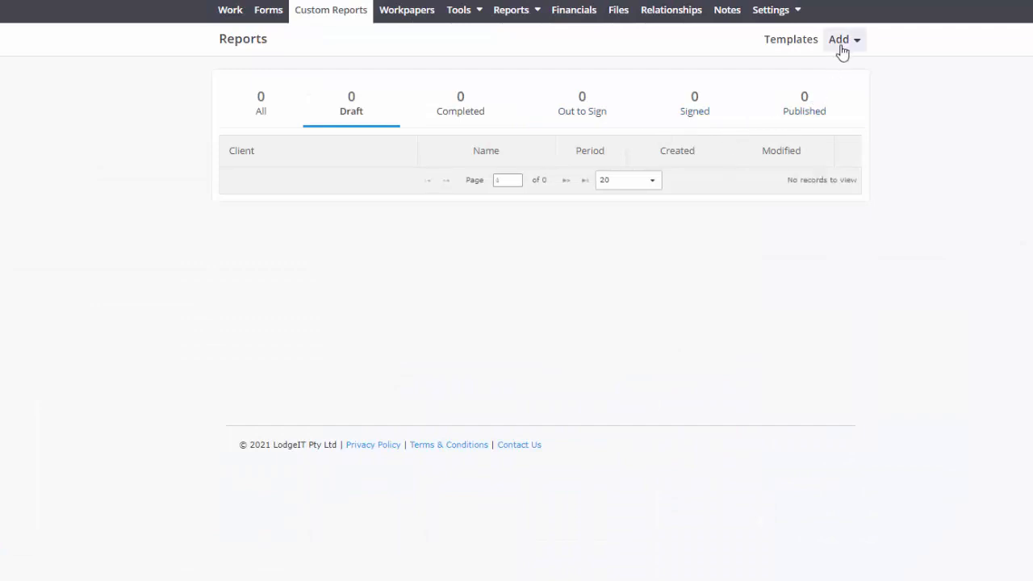
- Create a new Company - SPFR (trading) custom report for financial year 2020/2021
{"action": "left_click", "coordinate": [841, 50]}
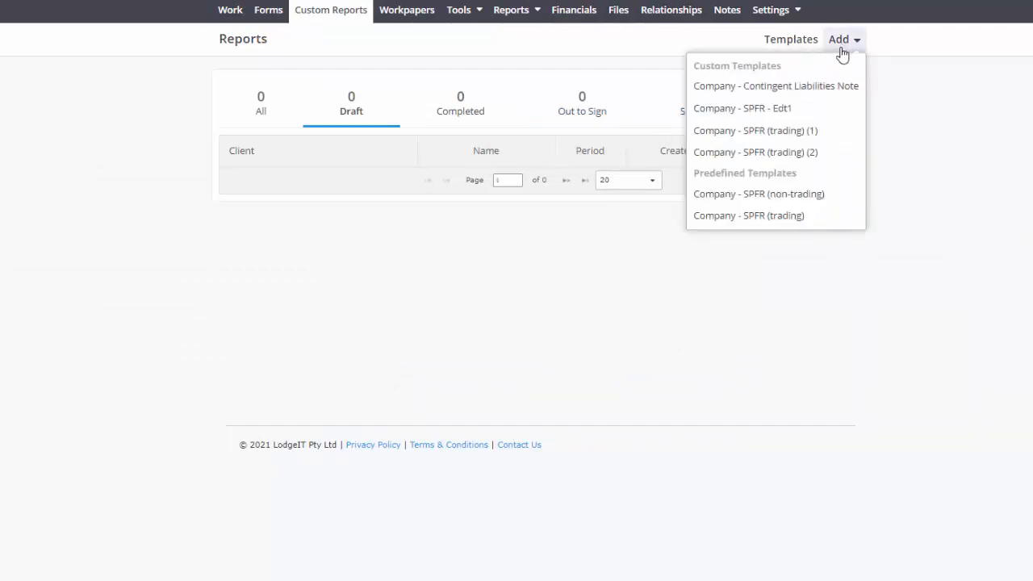
{"action": "left_click", "coordinate": [778, 215]}
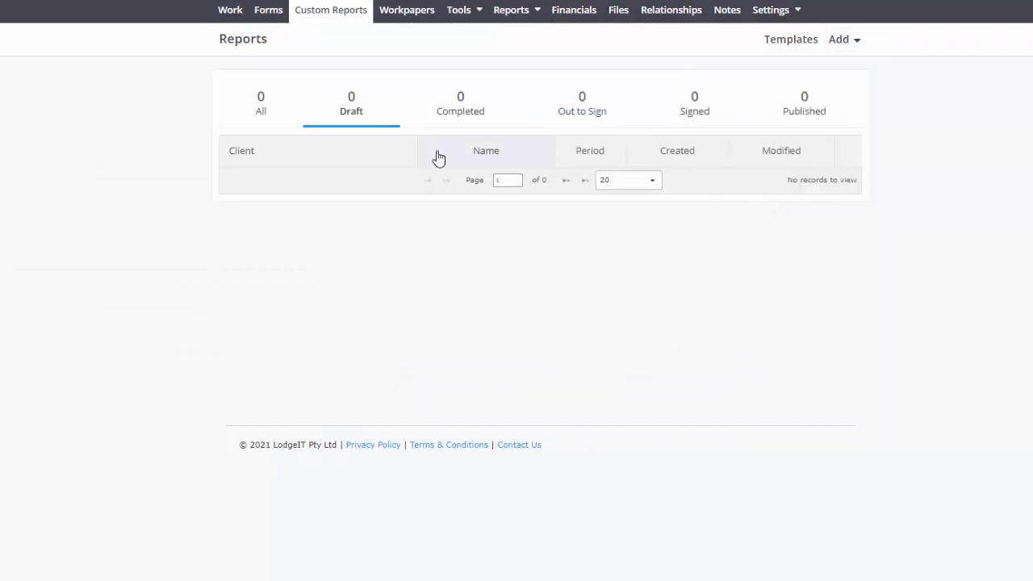
{"action": "left_click", "coordinate": [525, 169]}
{"action": "left_click", "coordinate": [527, 203]}
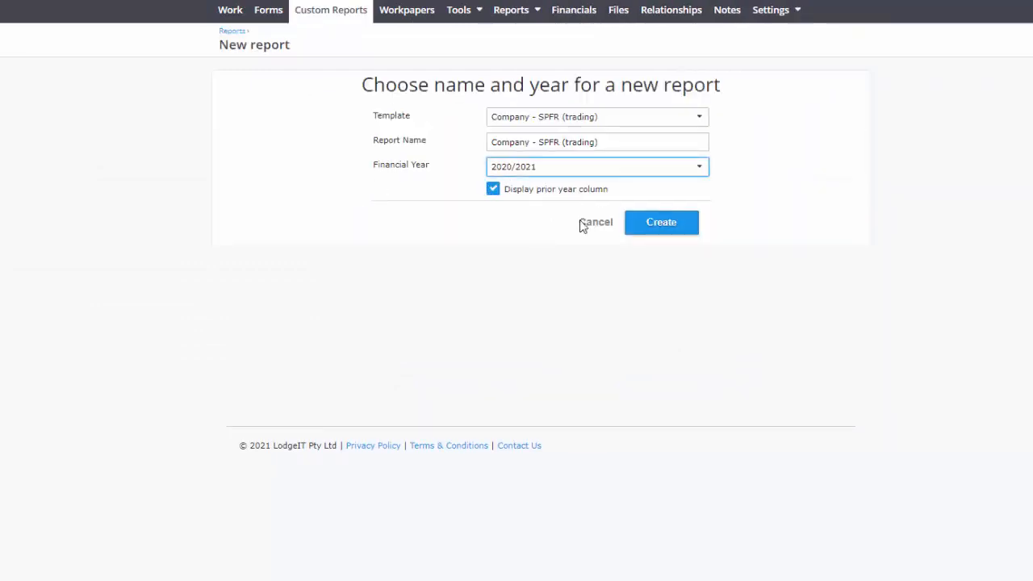
{"action": "left_click", "coordinate": [676, 224]}
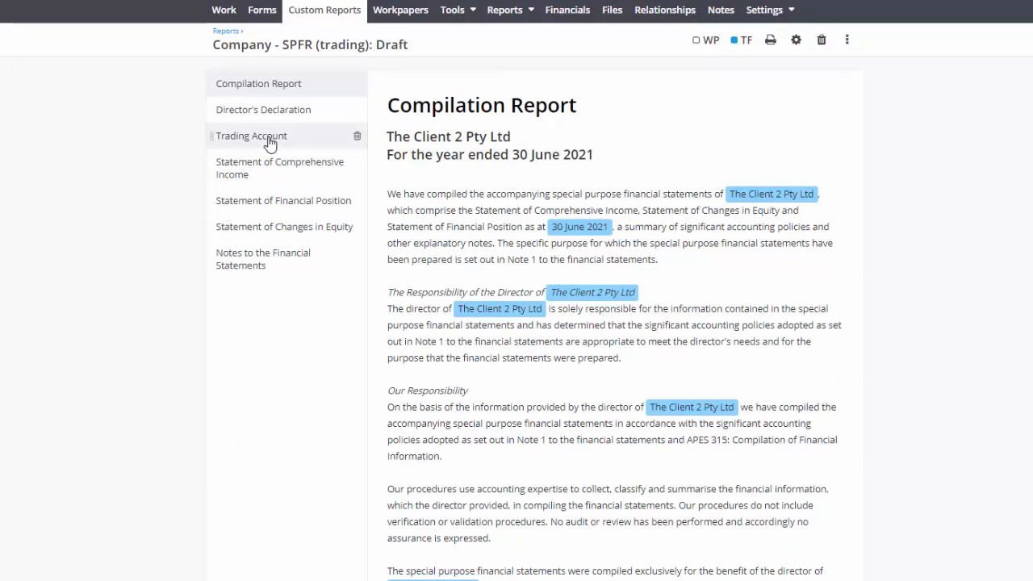
- Compare the Statement of Comprehensive Income's Motor Vehicle Depreciation with the captured depreciation report
{"action": "left_click", "coordinate": [272, 169]}
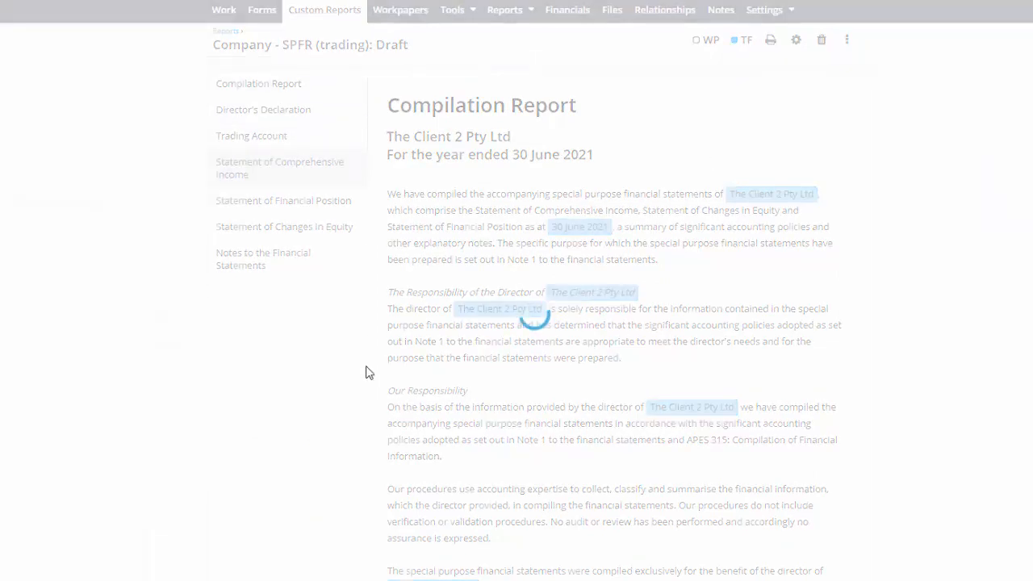
{"action": "scroll", "coordinate": [368, 372], "scroll_direction": "down", "scroll_amount": 4}
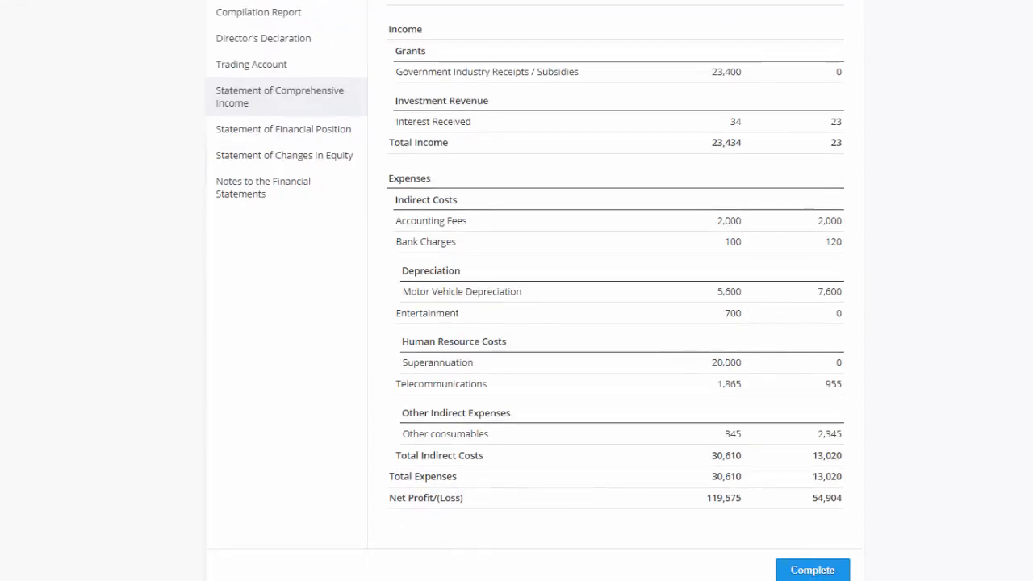
{"action": "mouse_move", "coordinate": [0, 234]}
{"action": "left_mouse_down"}
{"action": "mouse_move", "coordinate": [496, 171]}
{"action": "mouse_move", "coordinate": [623, 84]}
{"action": "mouse_move", "coordinate": [712, 2]}
{"action": "left_mouse_up"}
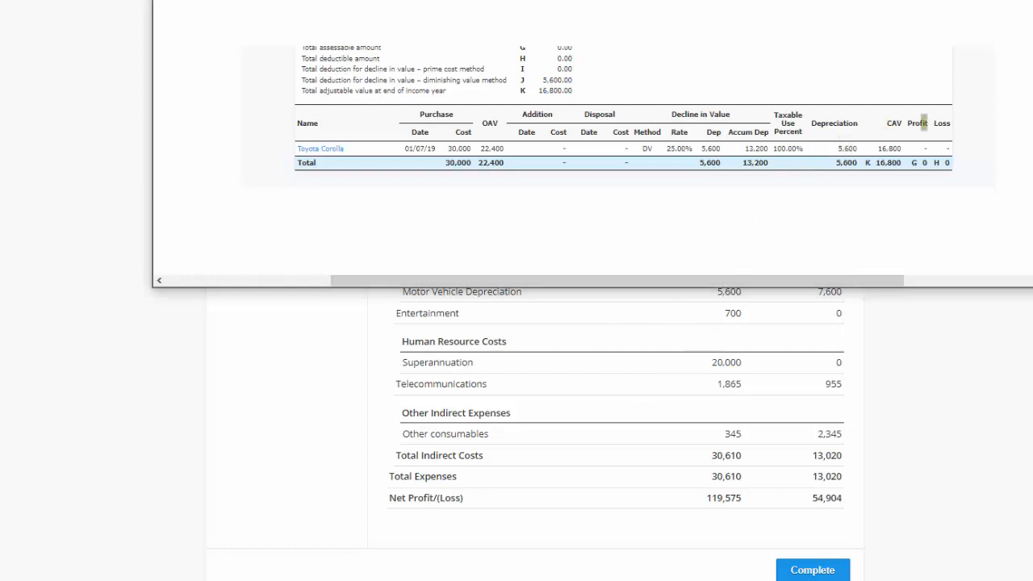
- Compare the Statement of Financial Position's motor vehicle figures with the captured report, highlighting its accumulated depreciation and CAV
{"action": "left_click_drag", "start_coordinate": [912, 2], "coordinate": [682, 579]}
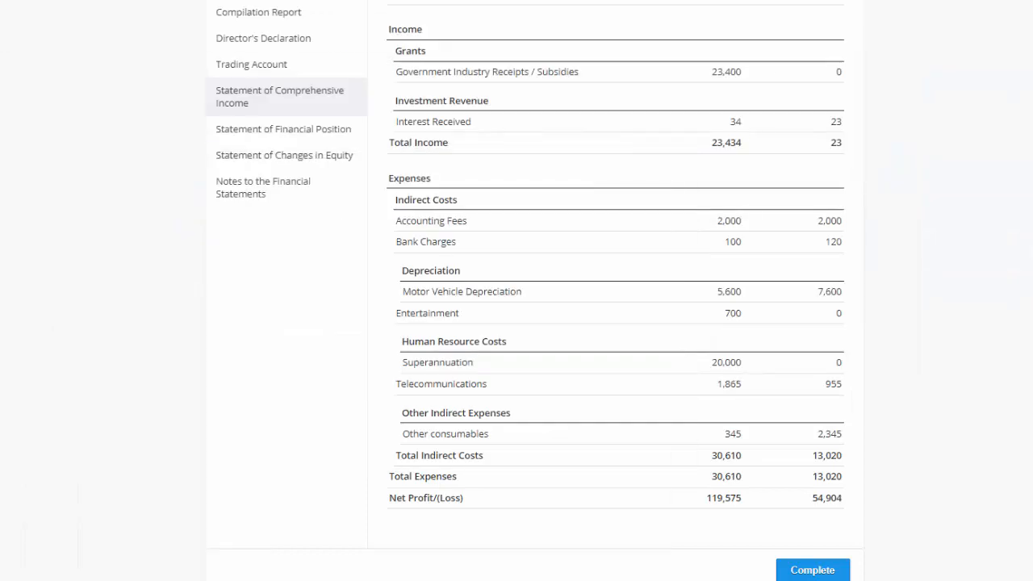
{"action": "left_click", "coordinate": [284, 130]}
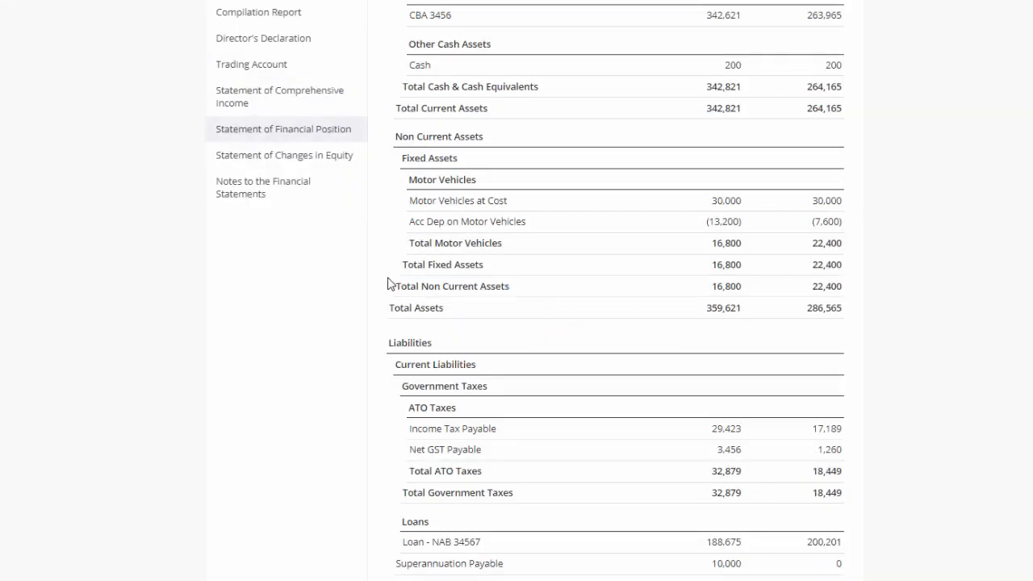
{"action": "left_click_drag", "start_coordinate": [681, 579], "coordinate": [752, 274]}
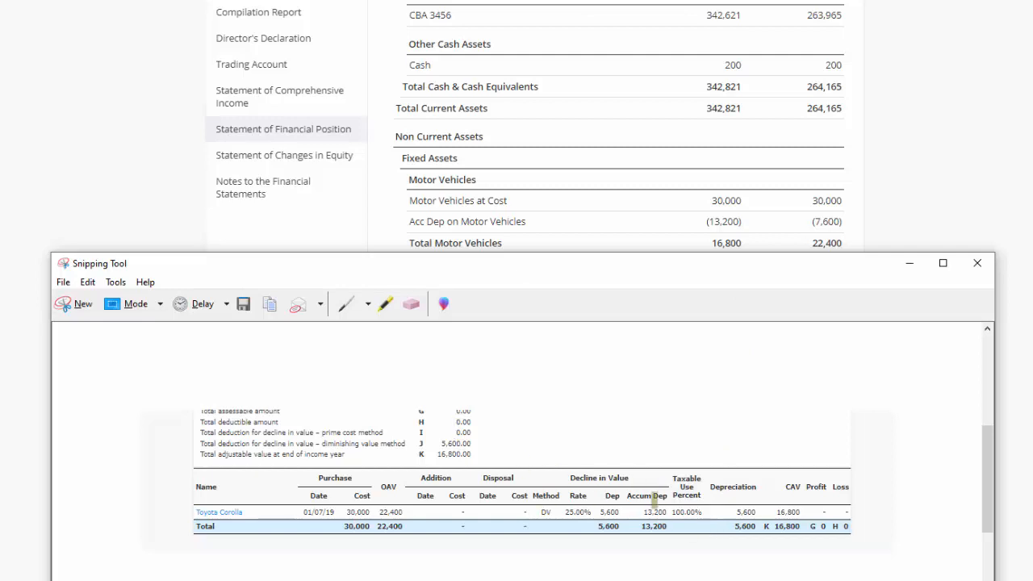
{"action": "left_click_drag", "start_coordinate": [670, 514], "coordinate": [643, 514]}
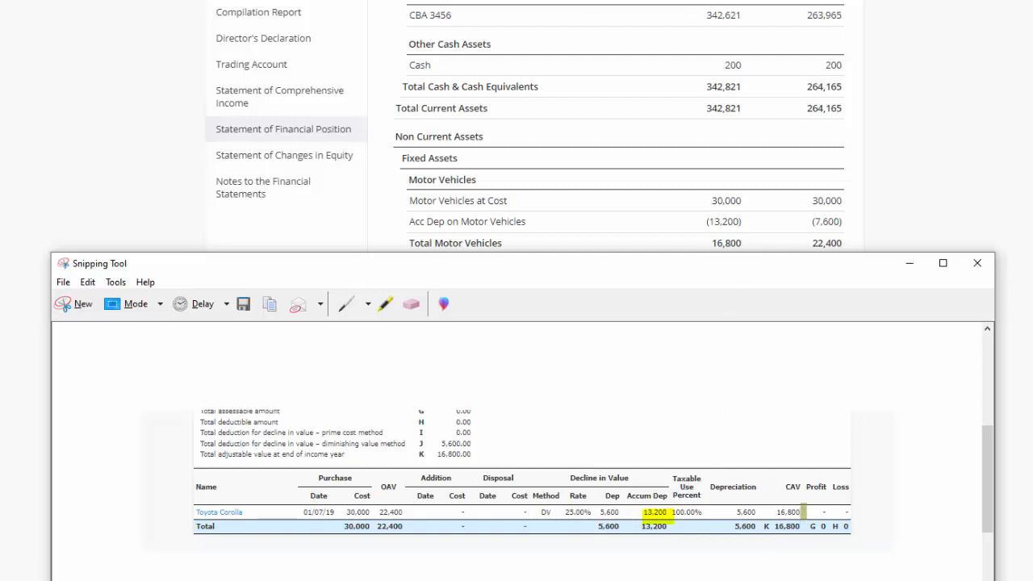
{"action": "mouse_move", "coordinate": [803, 512]}
{"action": "left_mouse_down"}
{"action": "mouse_move", "coordinate": [758, 512]}
{"action": "mouse_move", "coordinate": [773, 526]}
{"action": "left_mouse_up"}
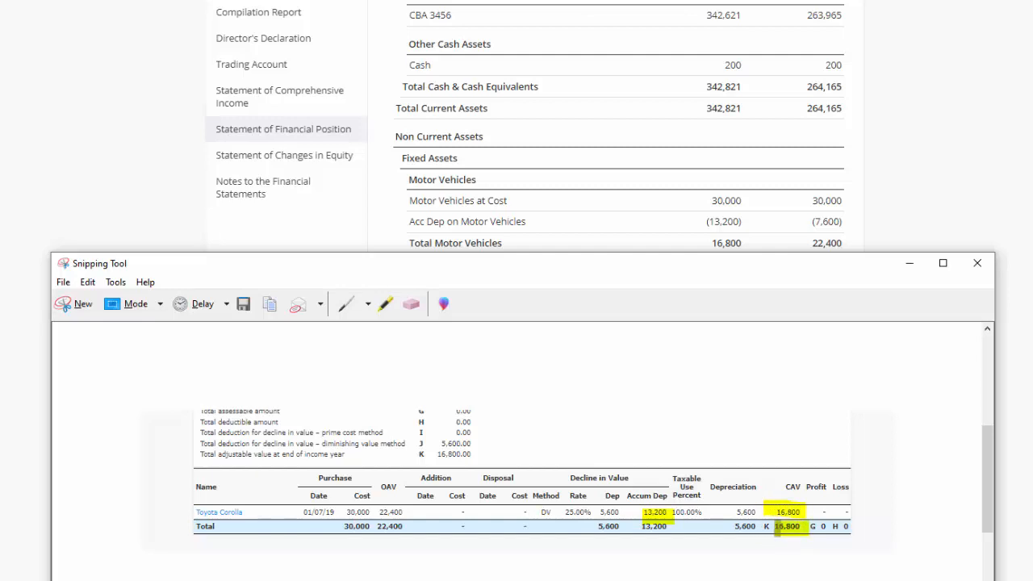
{"action": "left_click_drag", "start_coordinate": [670, 526], "coordinate": [640, 526]}
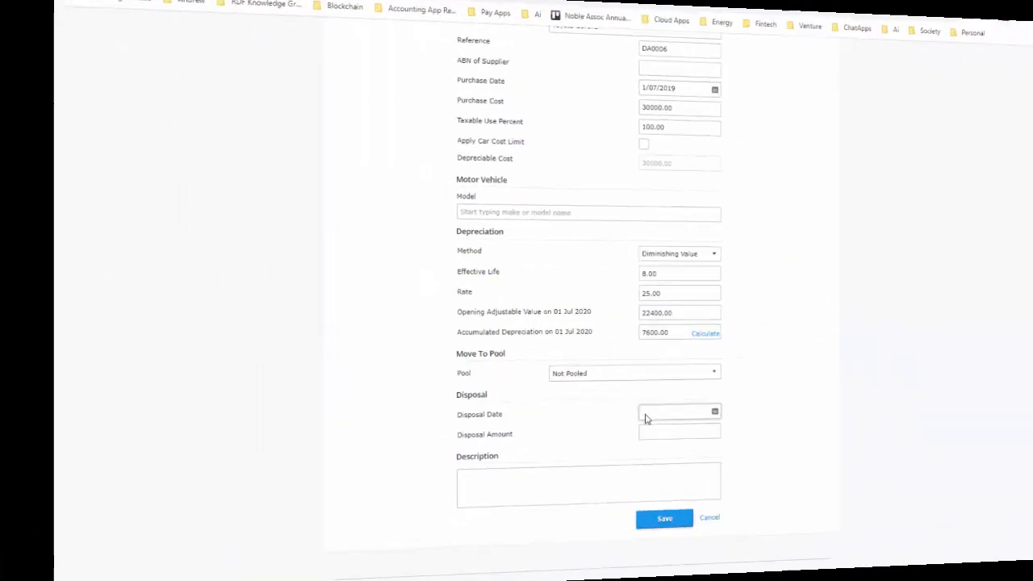
- Record the Toyota Corolla's disposal on 18/05/2021 for 18000 and save the asset
{"action": "left_click", "coordinate": [579, 442]}
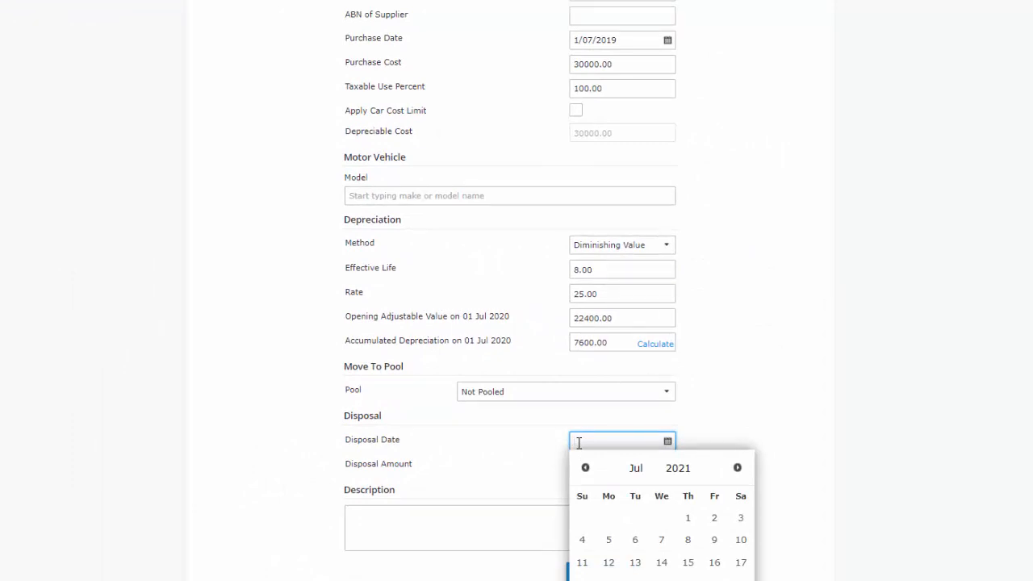
{"action": "type", "text": "18/05/2021"}
{"action": "left_click", "coordinate": [646, 465]}
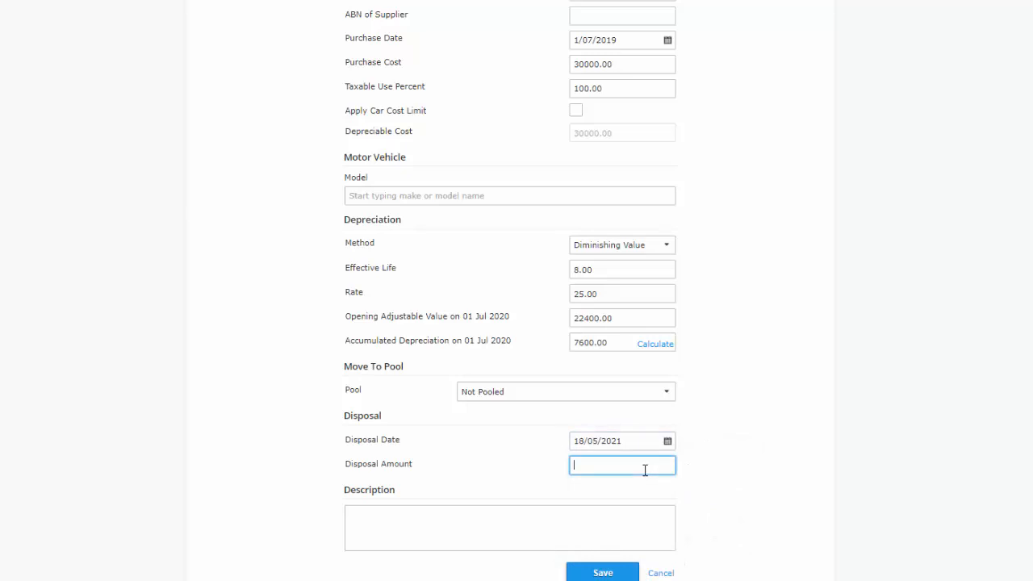
{"action": "type", "text": "18000"}
{"action": "left_click", "coordinate": [742, 422]}
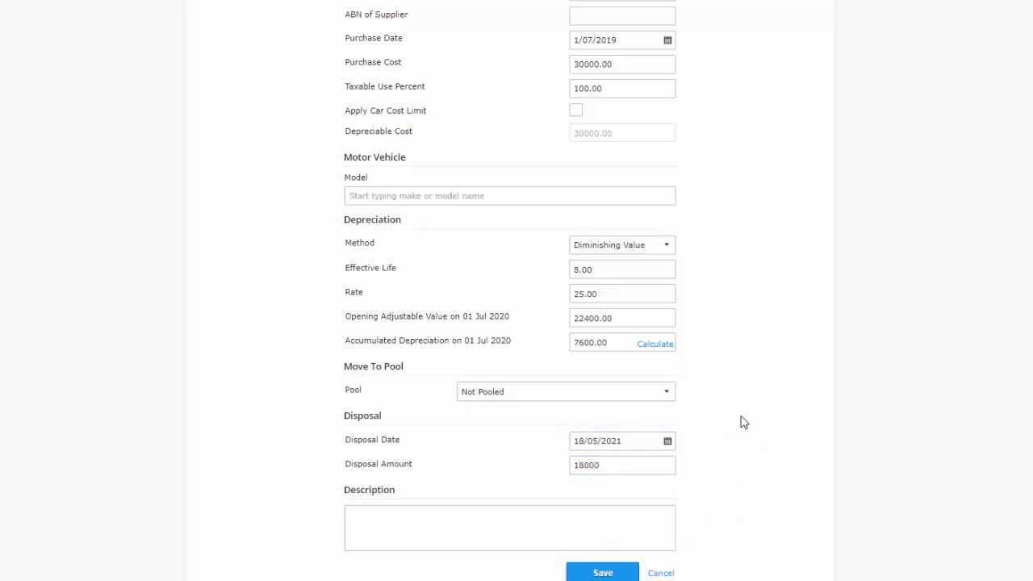
{"action": "left_click", "coordinate": [605, 574]}
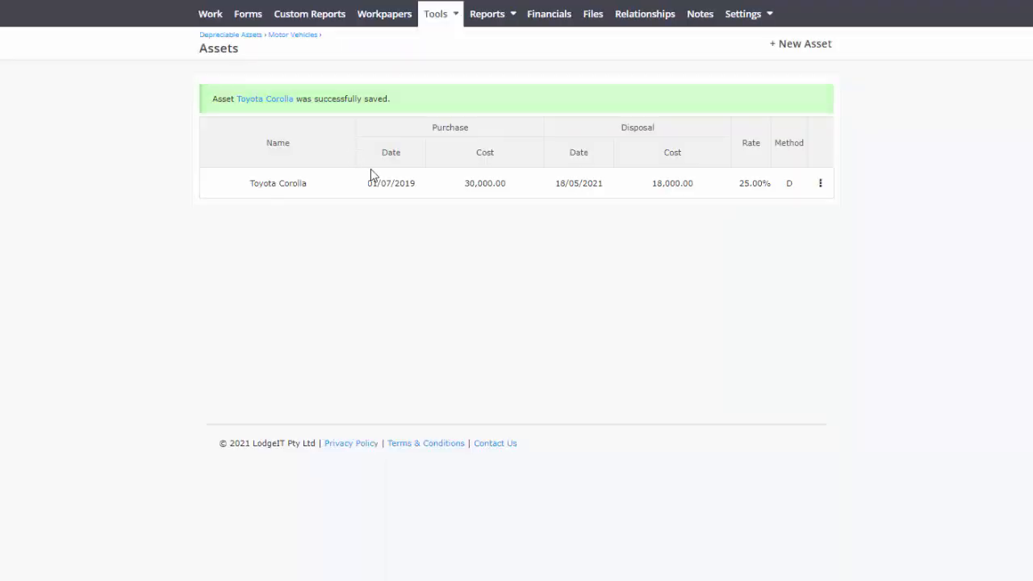
{"action": "left_click", "coordinate": [498, 20]}
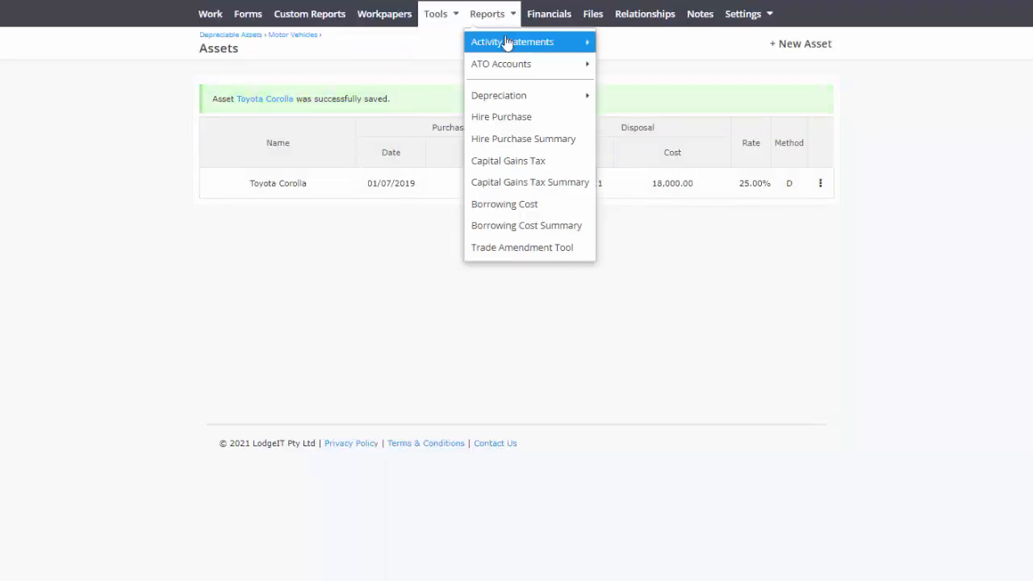
{"action": "mouse_move", "coordinate": [511, 100]}
{"action": "left_click", "coordinate": [640, 96]}
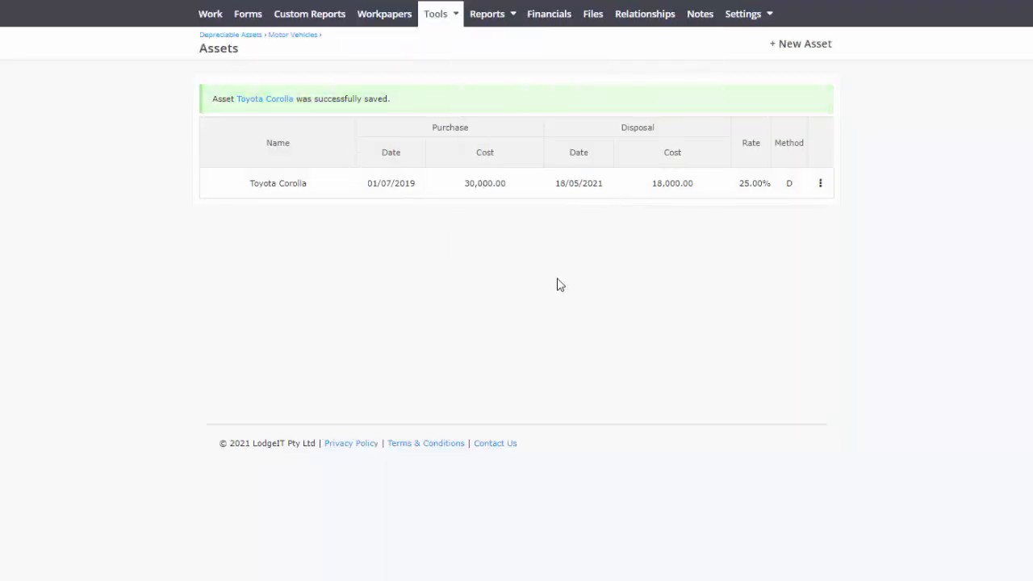
{"action": "scroll", "coordinate": [588, 283], "scroll_direction": "down", "scroll_amount": 1}
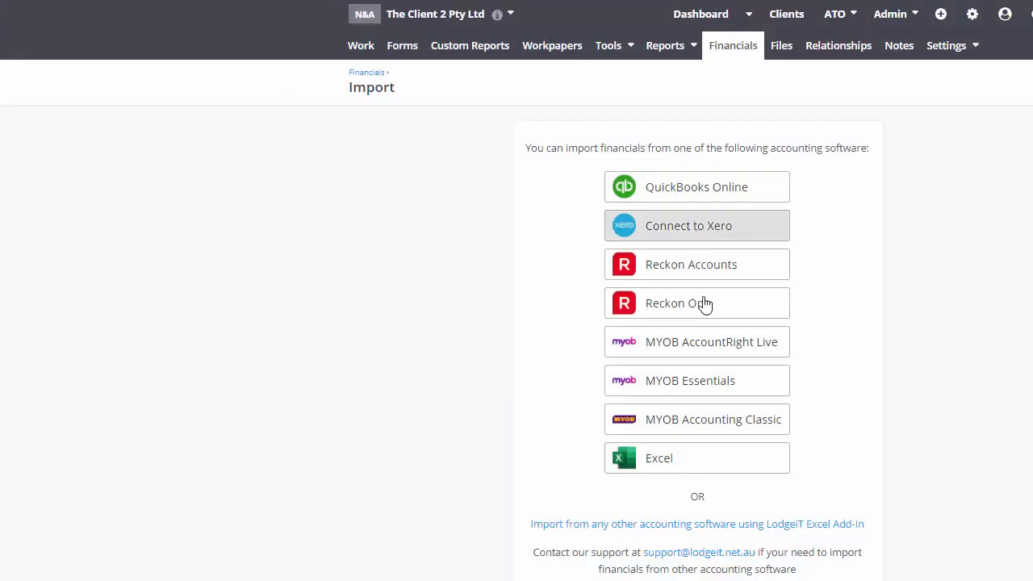
- Import the financials from the Excel file Financials_Import_Company_latest_(2020Y) (1).xlsx
{"action": "left_click", "coordinate": [694, 466]}
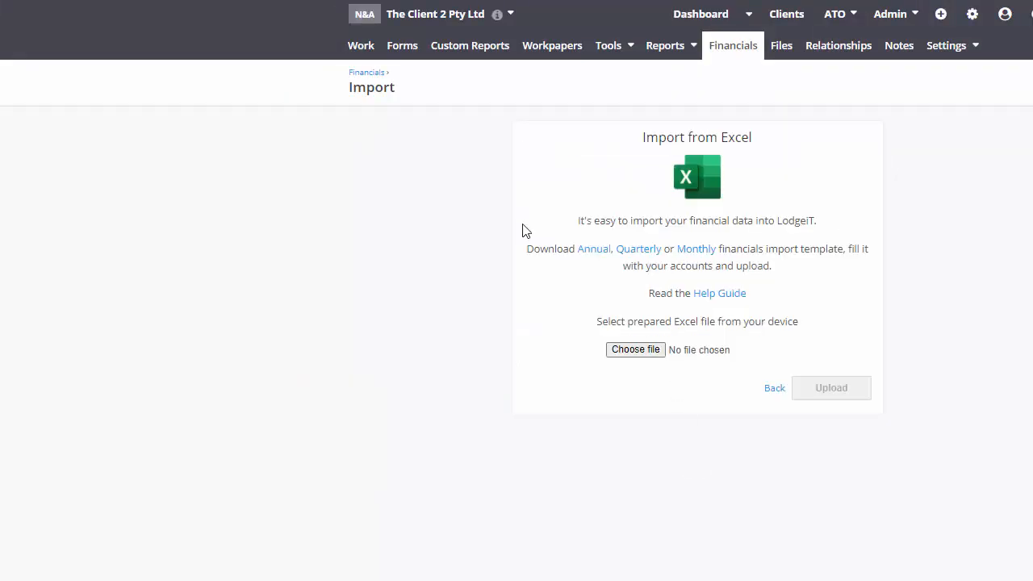
{"action": "left_click", "coordinate": [636, 349]}
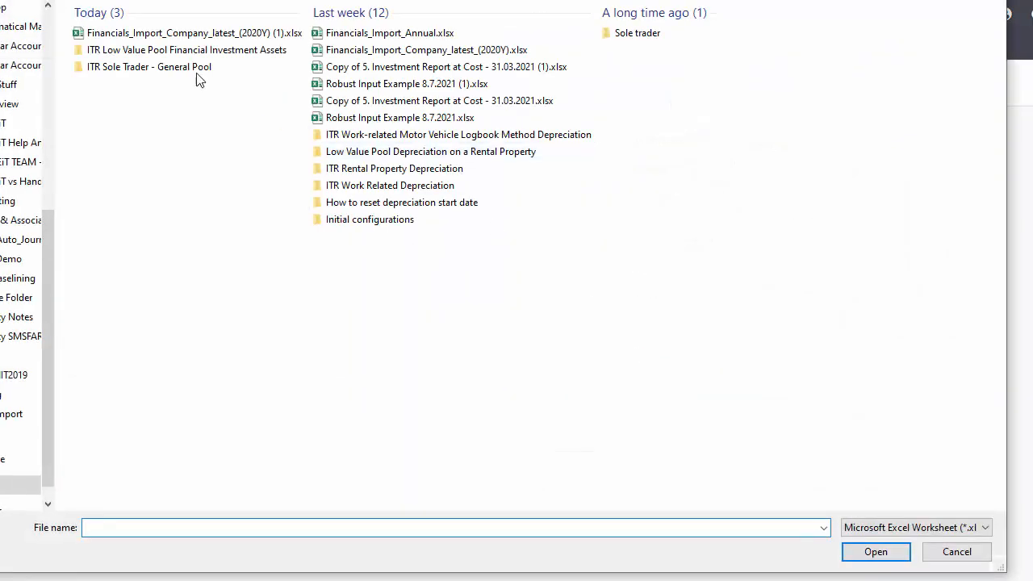
{"action": "left_click", "coordinate": [163, 33]}
{"action": "left_click", "coordinate": [874, 553]}
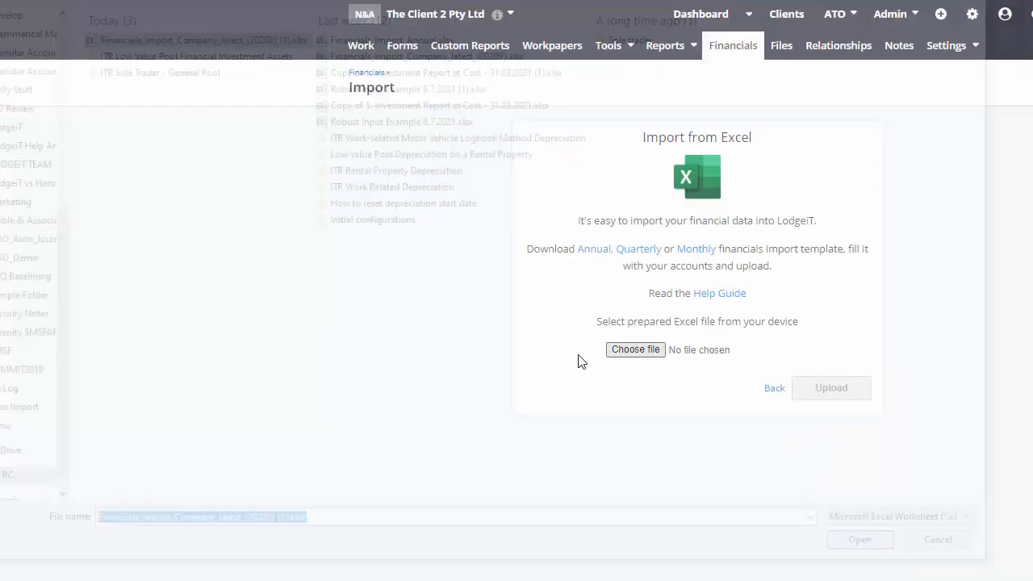
{"action": "left_click", "coordinate": [863, 388]}
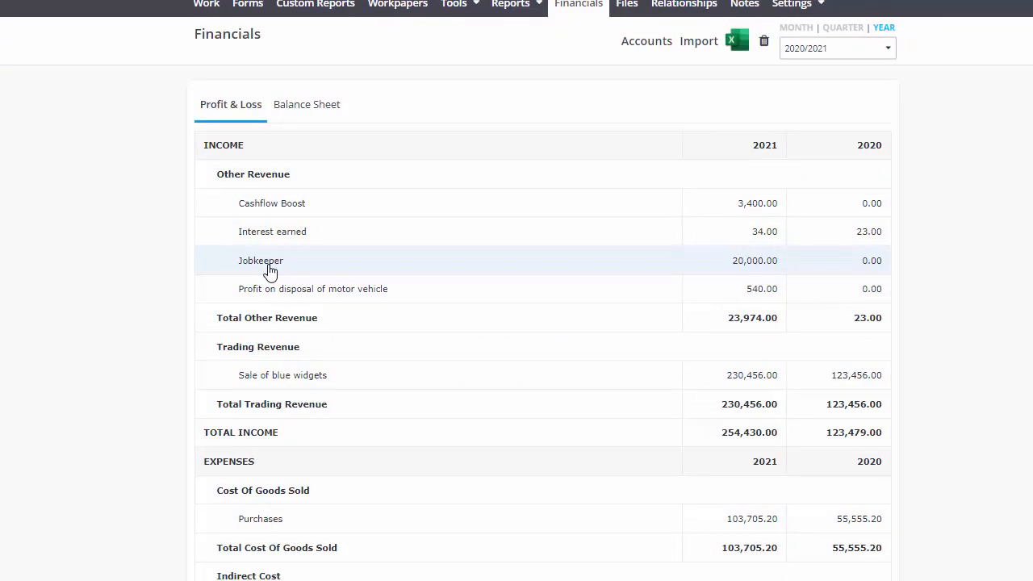
- Review the imported Balance Sheet and Profit & Loss for the motor vehicle disposal and depreciation
{"action": "left_click", "coordinate": [297, 108]}
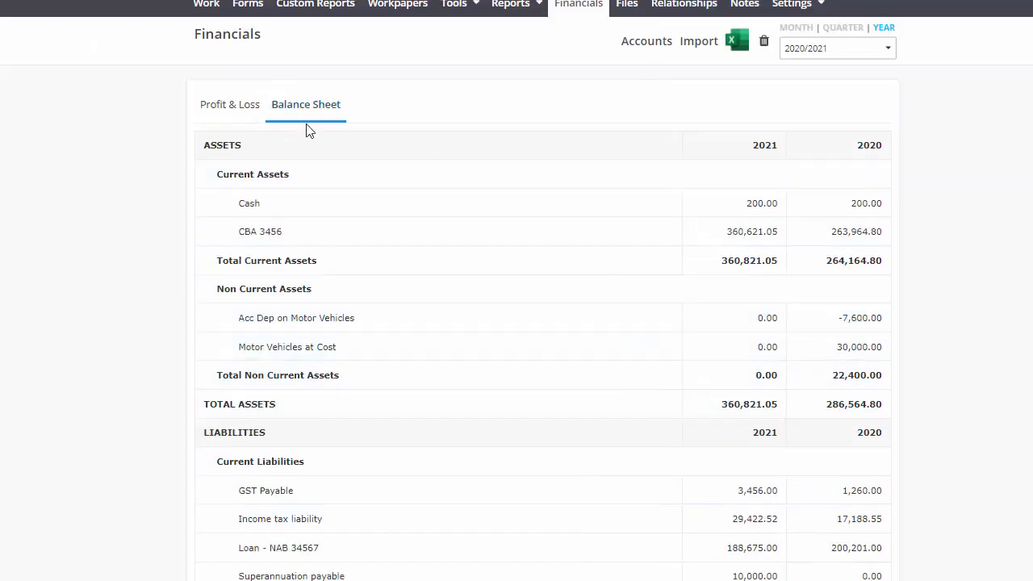
{"action": "left_click", "coordinate": [232, 107]}
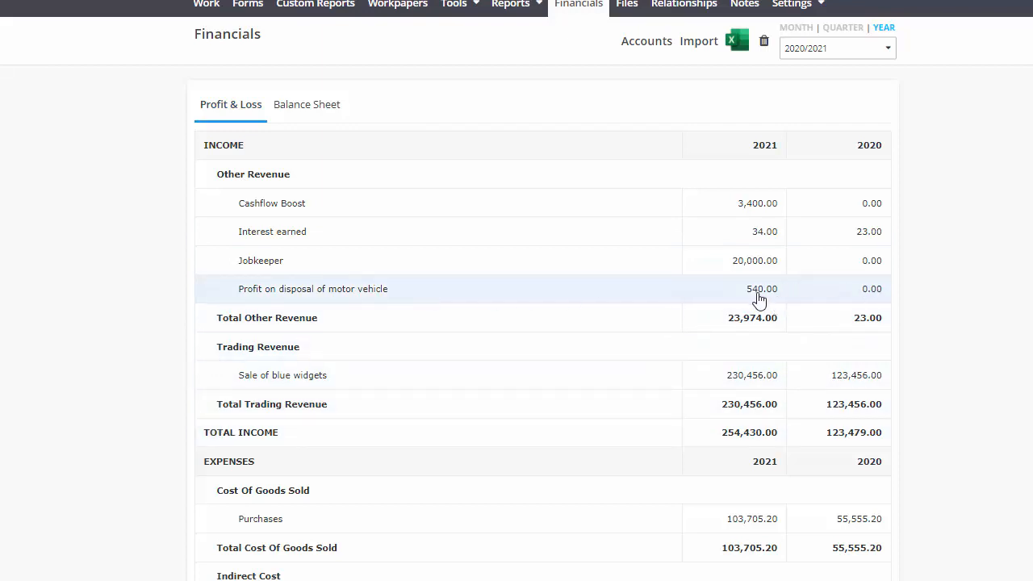
{"action": "scroll", "coordinate": [303, 478], "scroll_direction": "down", "scroll_amount": 3}
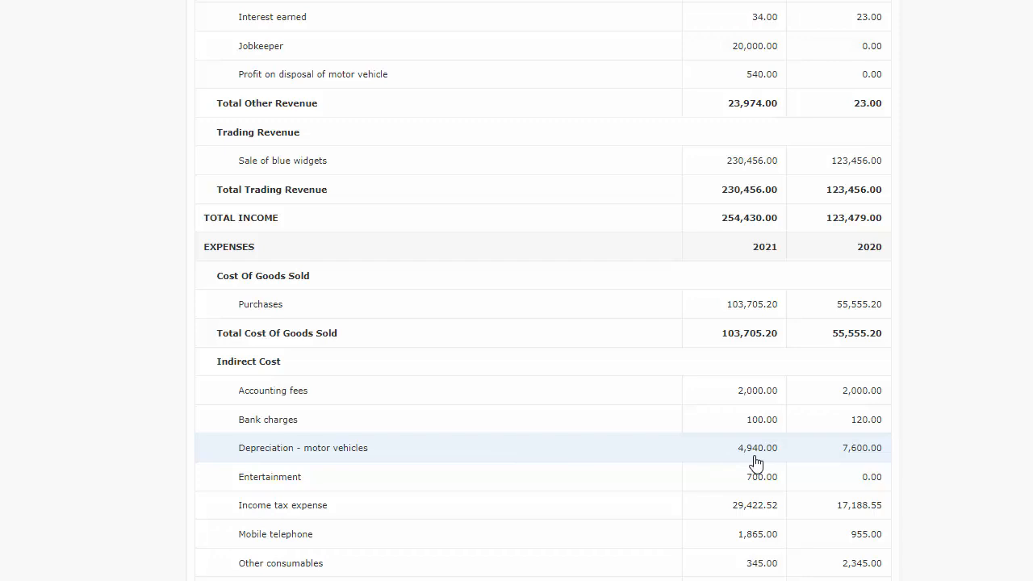
{"action": "scroll", "coordinate": [638, 440], "scroll_direction": "up", "scroll_amount": 3}
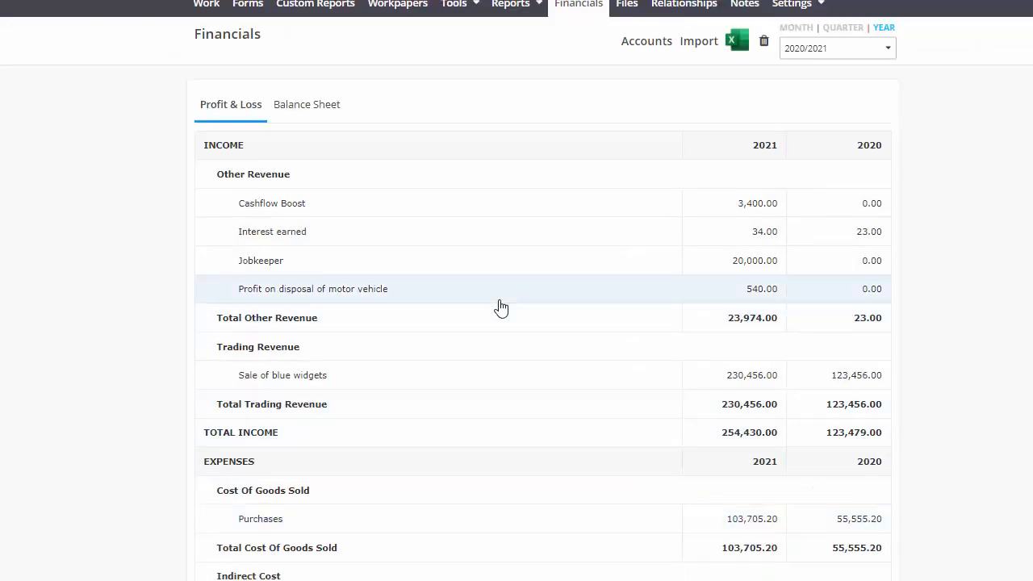
- Reclassify Profit on disposal of motor vehicle as Increasing Balancing Adjustment on Motor Vehicles, related to Motor Vehicles at Cost
{"action": "left_click", "coordinate": [621, 47]}
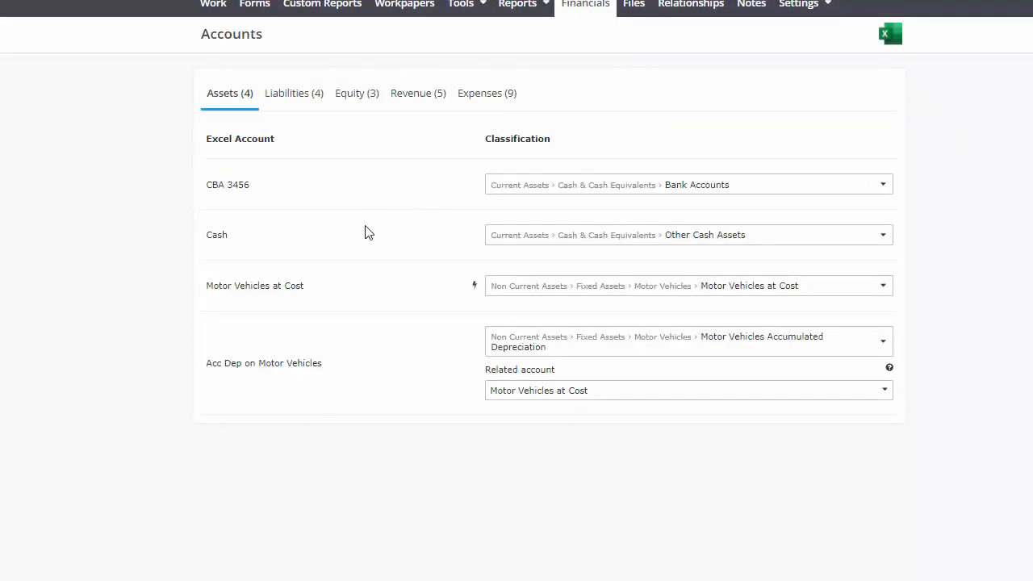
{"action": "left_click", "coordinate": [477, 99]}
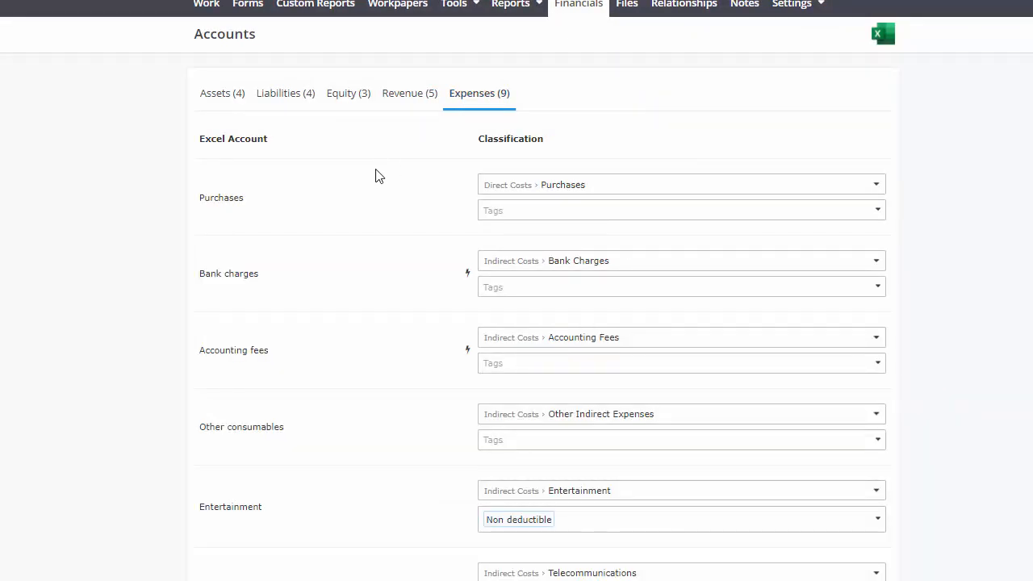
{"action": "left_click", "coordinate": [407, 117]}
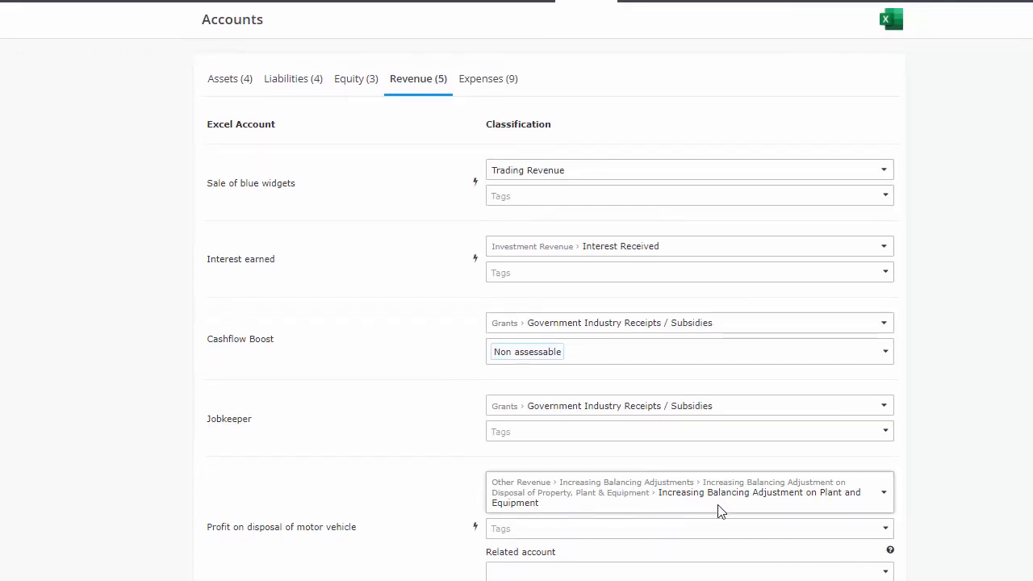
{"action": "left_click", "coordinate": [637, 534]}
{"action": "left_click", "coordinate": [396, 519]}
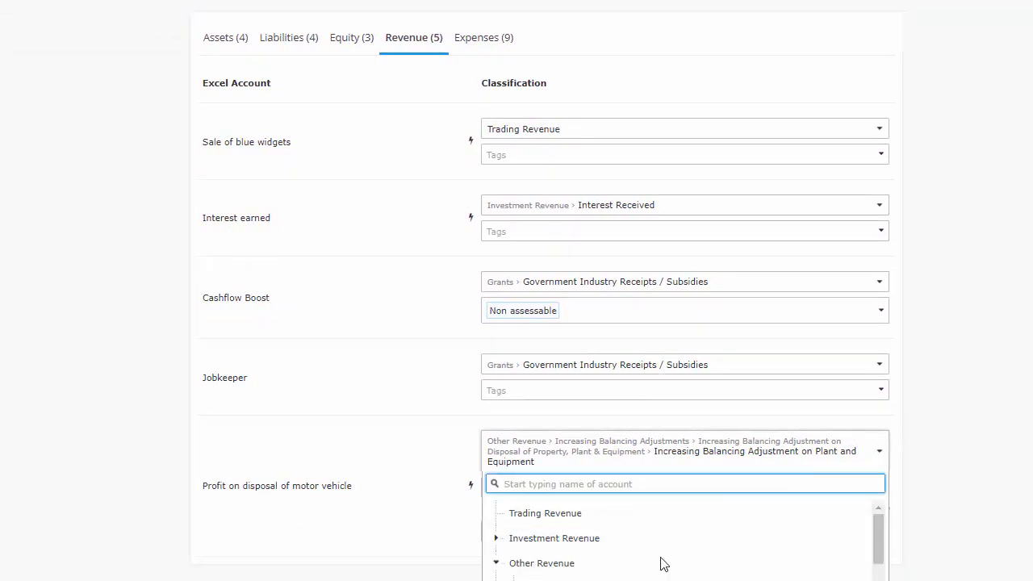
{"action": "scroll", "coordinate": [659, 563], "scroll_direction": "down", "scroll_amount": 5}
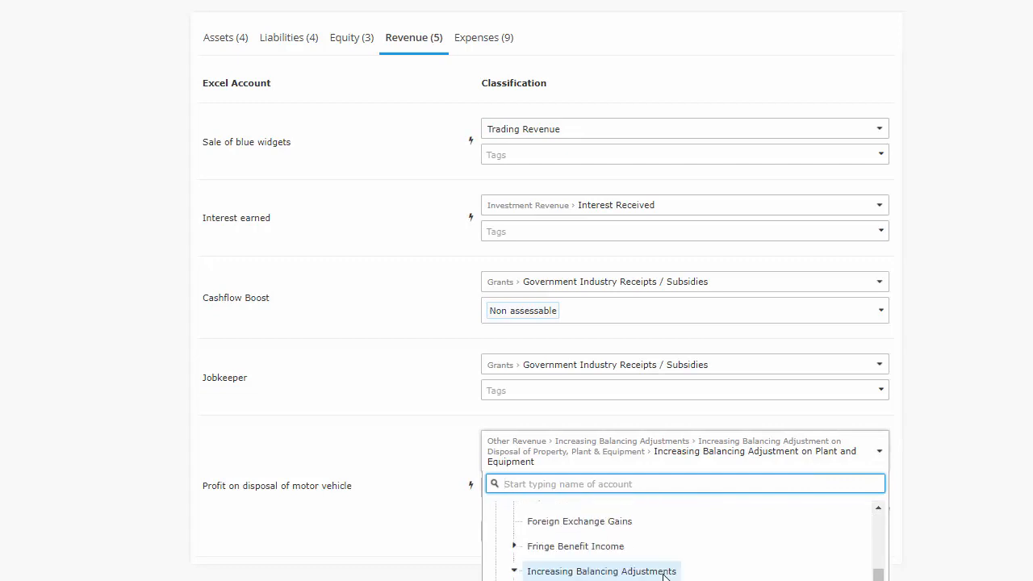
{"action": "scroll", "coordinate": [663, 576], "scroll_direction": "down", "scroll_amount": 2}
{"action": "scroll", "coordinate": [663, 576], "scroll_direction": "down", "scroll_amount": 2}
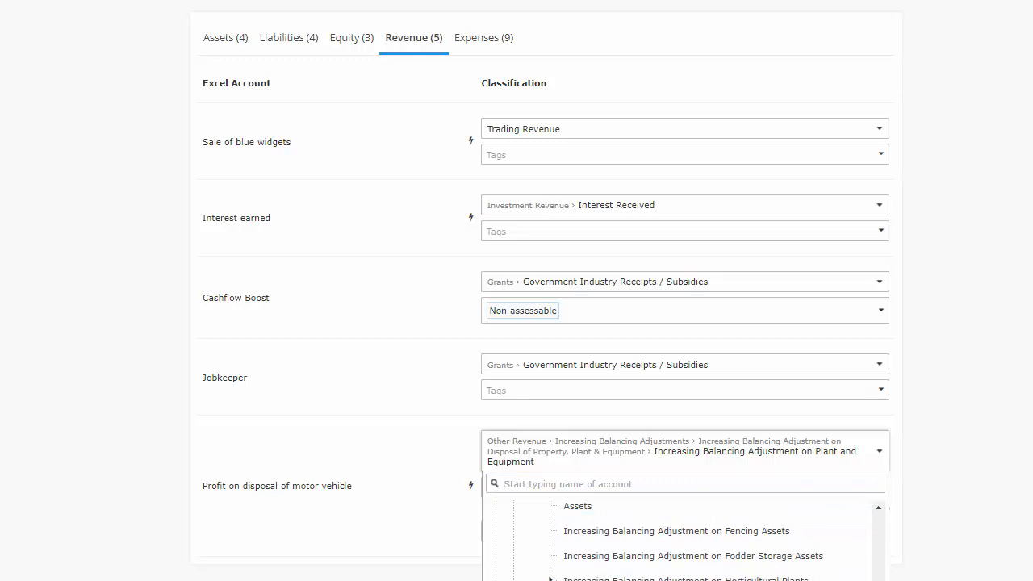
{"action": "left_click", "coordinate": [662, 575]}
{"action": "left_click", "coordinate": [597, 537]}
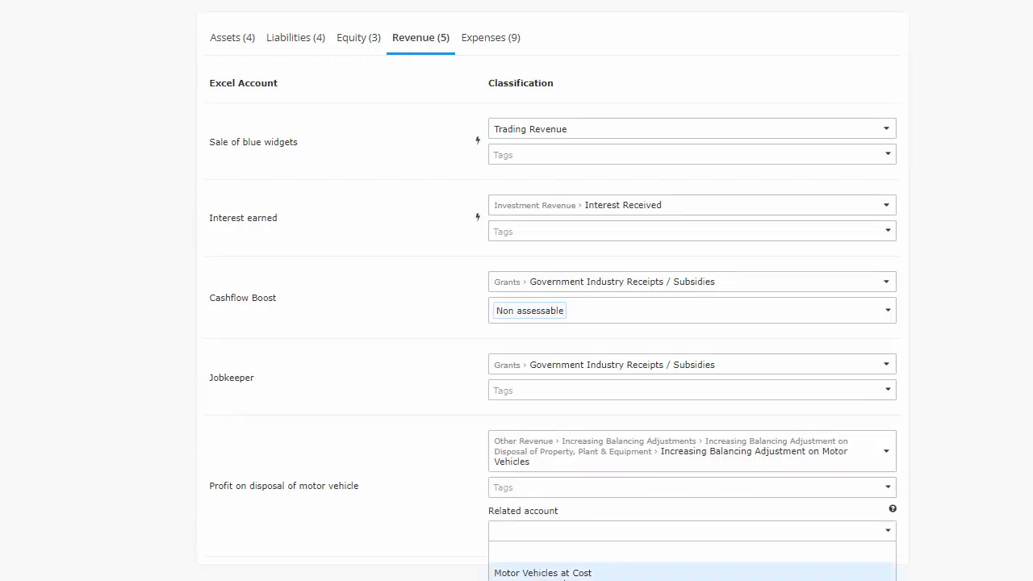
{"action": "left_click", "coordinate": [568, 573]}
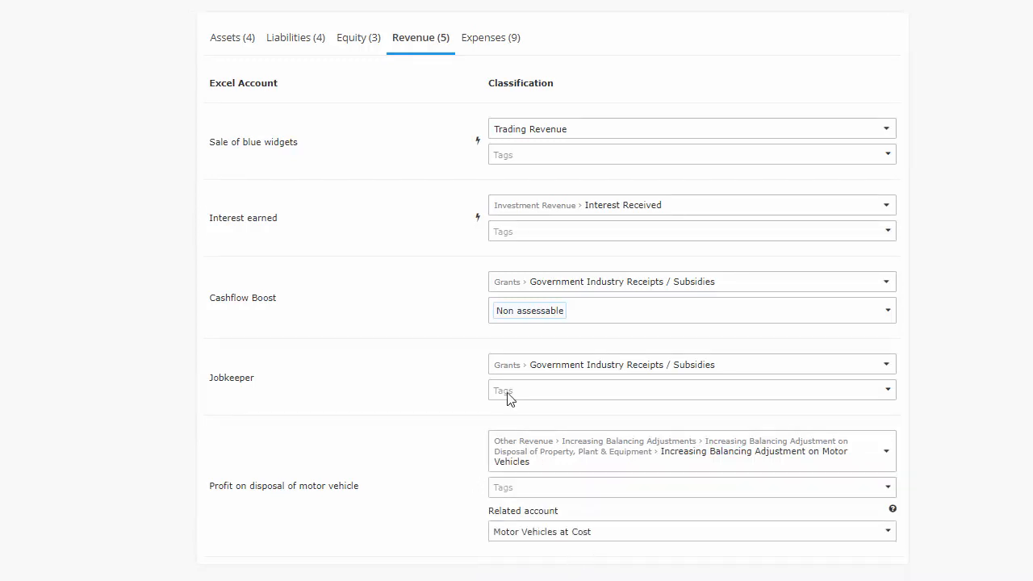
- Check the classification of the expense accounts, including motor vehicle depreciation
{"action": "left_click", "coordinate": [490, 37]}
{"action": "scroll", "coordinate": [408, 371], "scroll_direction": "down", "scroll_amount": 3}
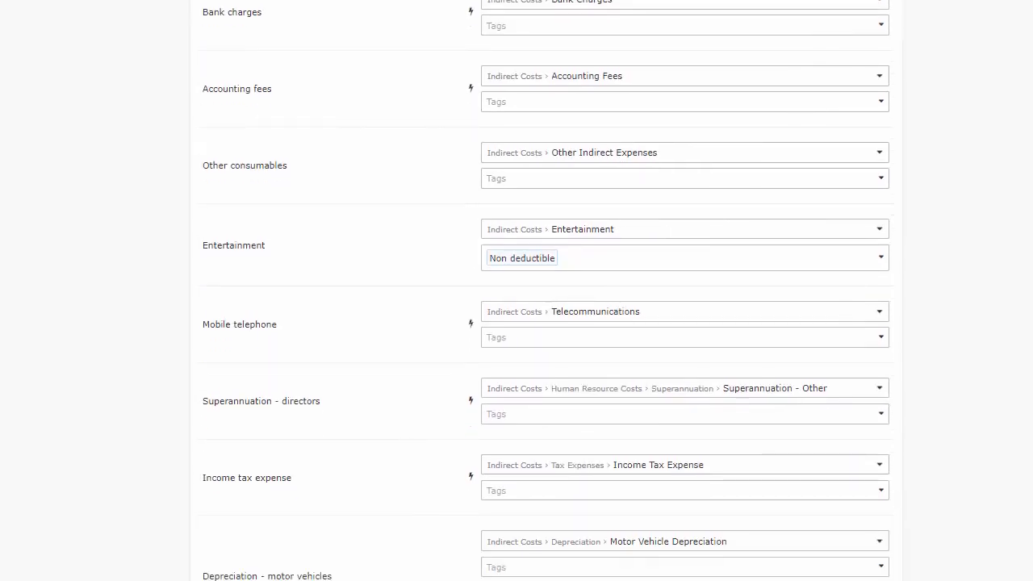
{"action": "scroll", "coordinate": [267, 287], "scroll_direction": "up", "scroll_amount": 3}
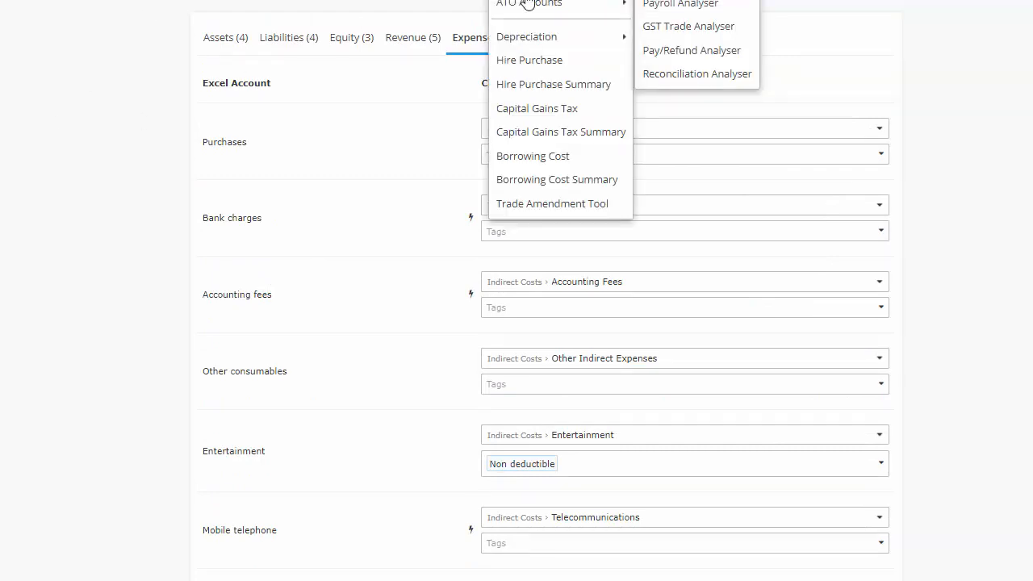
- Open the Motor Vehicles depreciation report for 2020/2021 and capture it in a new snip
{"action": "mouse_move", "coordinate": [556, 37]}
{"action": "scroll", "coordinate": [726, 57], "scroll_direction": "up", "scroll_amount": 1}
{"action": "mouse_move", "coordinate": [520, 19]}
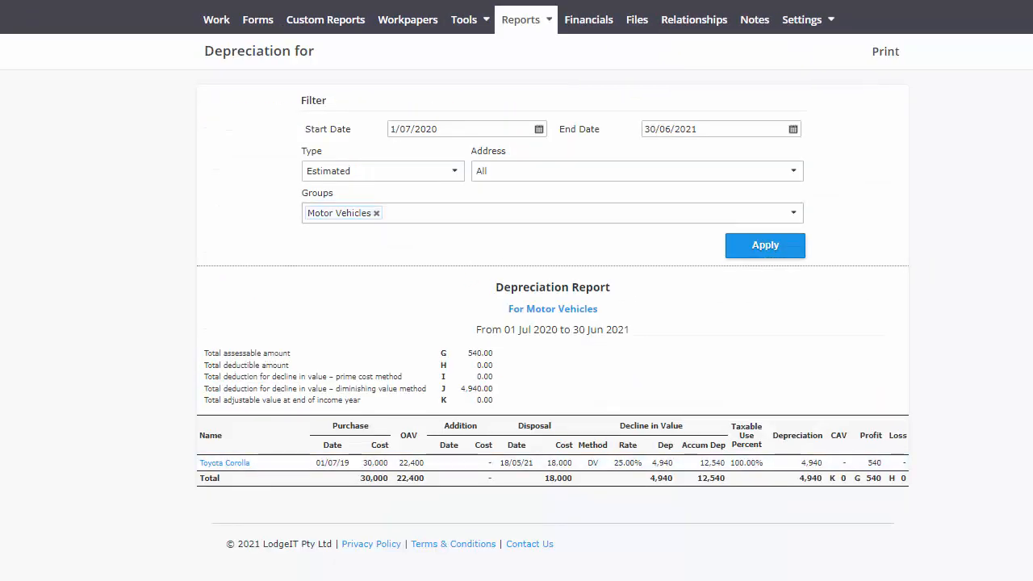
{"action": "key", "text": "alt+Tab"}
{"action": "left_click", "coordinate": [38, 335]}
{"action": "left_click_drag", "start_coordinate": [169, 265], "coordinate": [941, 524]}
- Open the draft 2021 company tax return and go to its Profit & Loss section
{"action": "left_click", "coordinate": [252, 26]}
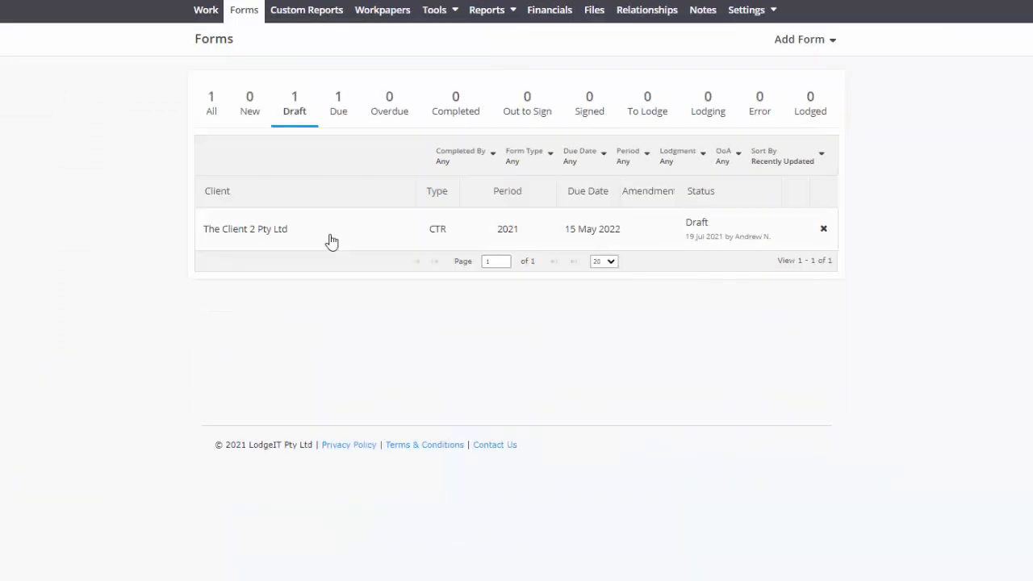
{"action": "left_click", "coordinate": [332, 240]}
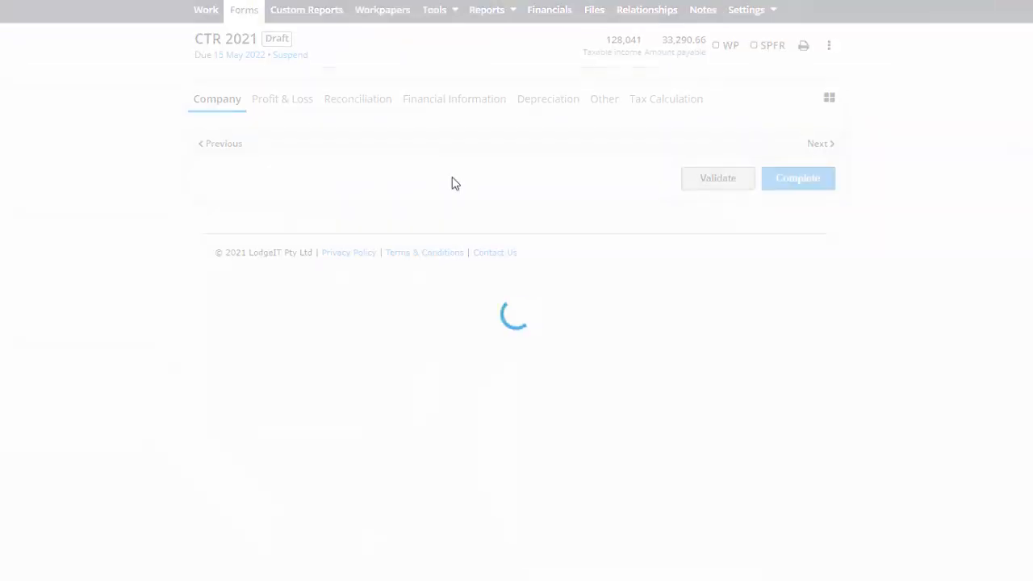
{"action": "left_click", "coordinate": [282, 98]}
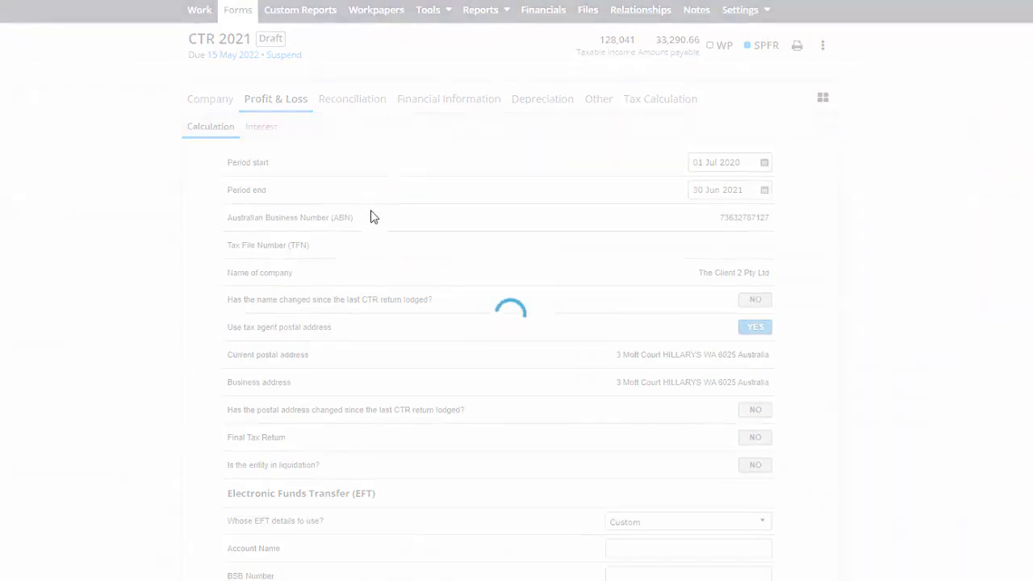
- Expand the Other sales of goods and services breakdown in the tax return's Profit & Loss section
{"action": "scroll", "coordinate": [368, 226], "scroll_direction": "down", "scroll_amount": 1}
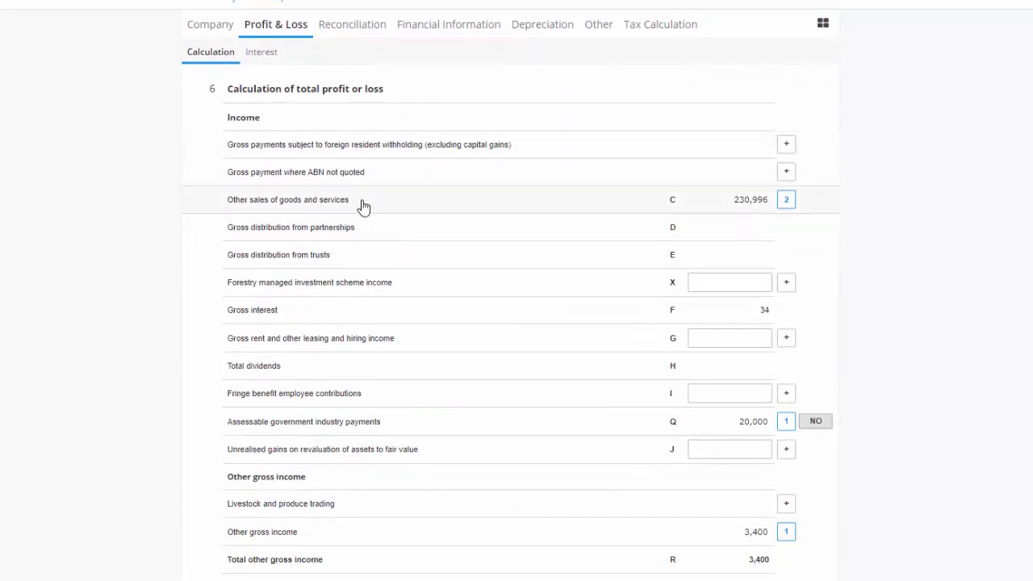
{"action": "left_click", "coordinate": [362, 204]}
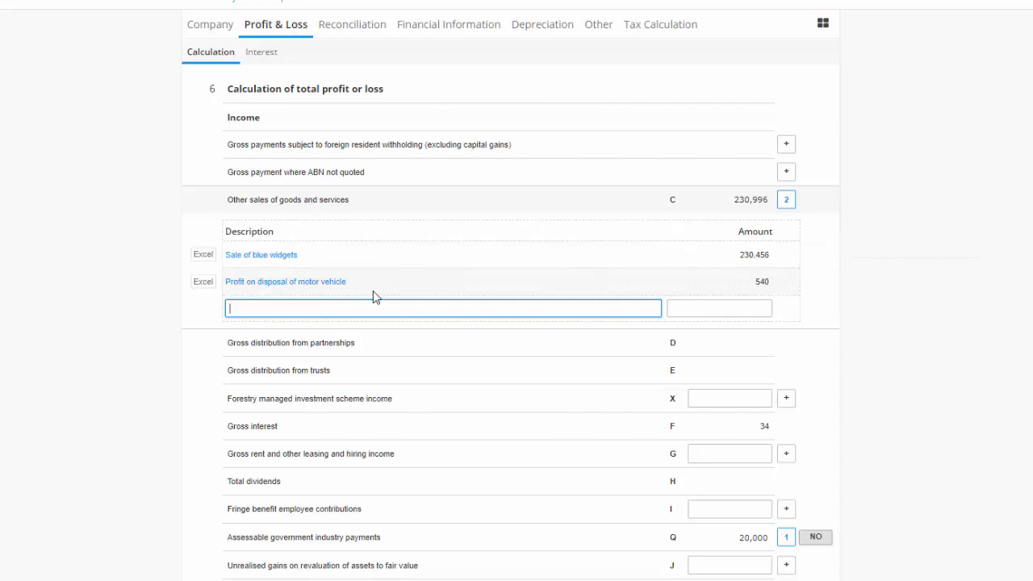
- Review the Reconciliation section of the tax return, including other assessable income and depreciation deductions
{"action": "left_click", "coordinate": [339, 31]}
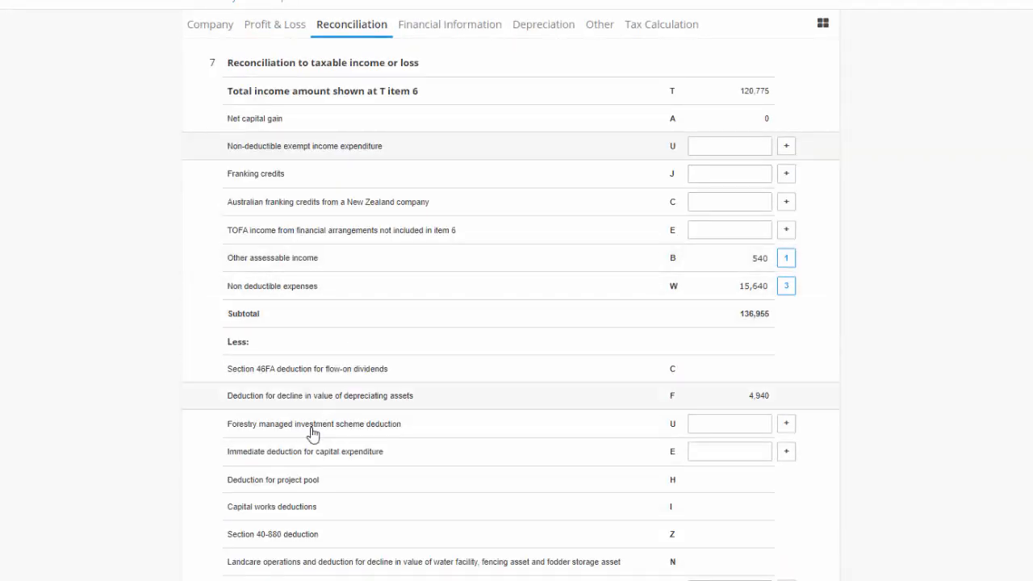
{"action": "scroll", "coordinate": [312, 430], "scroll_direction": "down", "scroll_amount": 3}
{"action": "scroll", "coordinate": [385, 442], "scroll_direction": "up", "scroll_amount": 3}
{"action": "scroll", "coordinate": [429, 495], "scroll_direction": "down", "scroll_amount": 2}
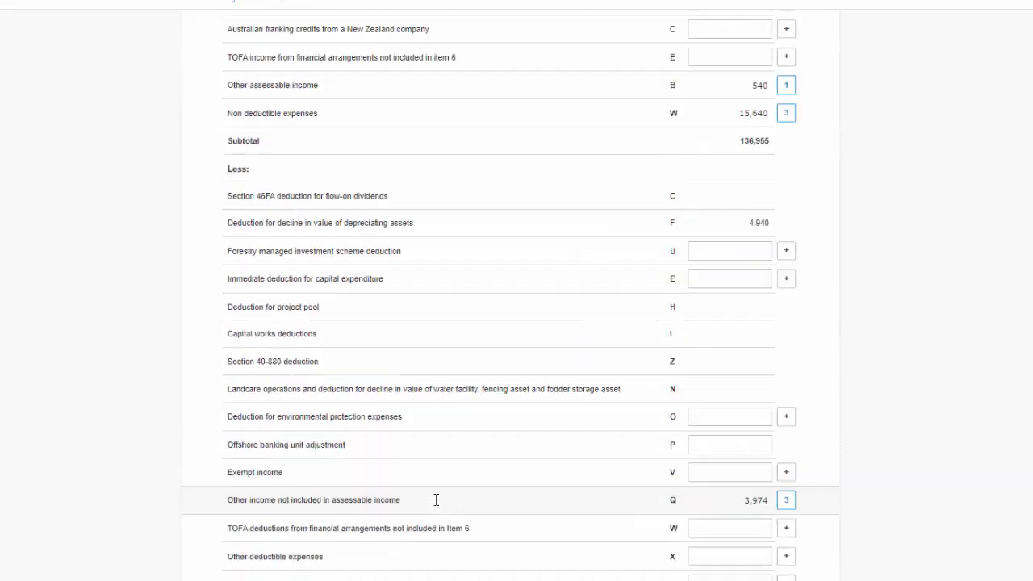
{"action": "scroll", "coordinate": [435, 497], "scroll_direction": "up", "scroll_amount": 3}
{"action": "scroll", "coordinate": [476, 218], "scroll_direction": "up", "scroll_amount": 1}
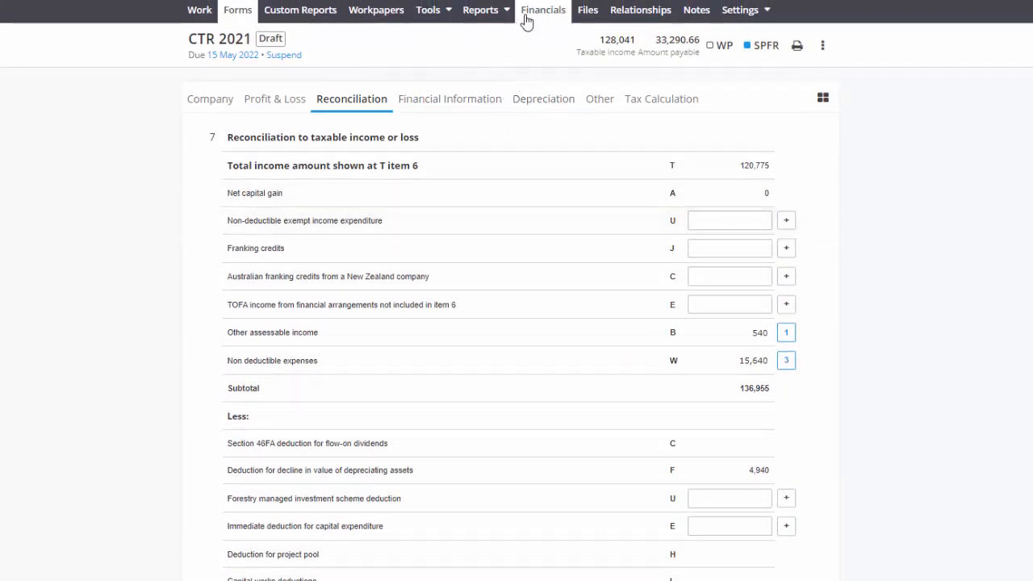
- Remove and re-add the Non assessable tag on the Profit on disposal of motor vehicle revenue account
{"action": "left_click", "coordinate": [513, 115]}
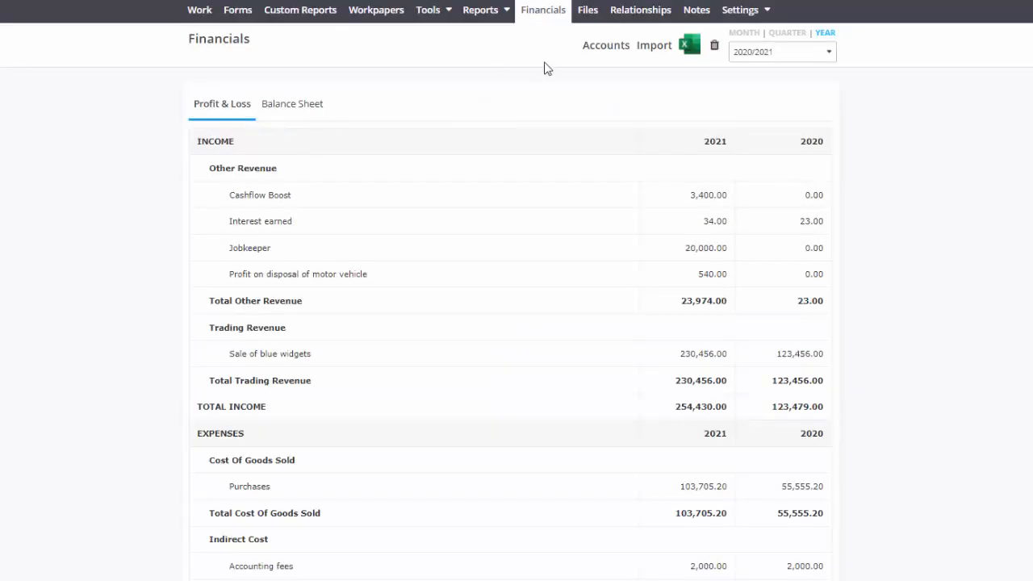
{"action": "left_click", "coordinate": [592, 48]}
{"action": "left_click", "coordinate": [392, 93]}
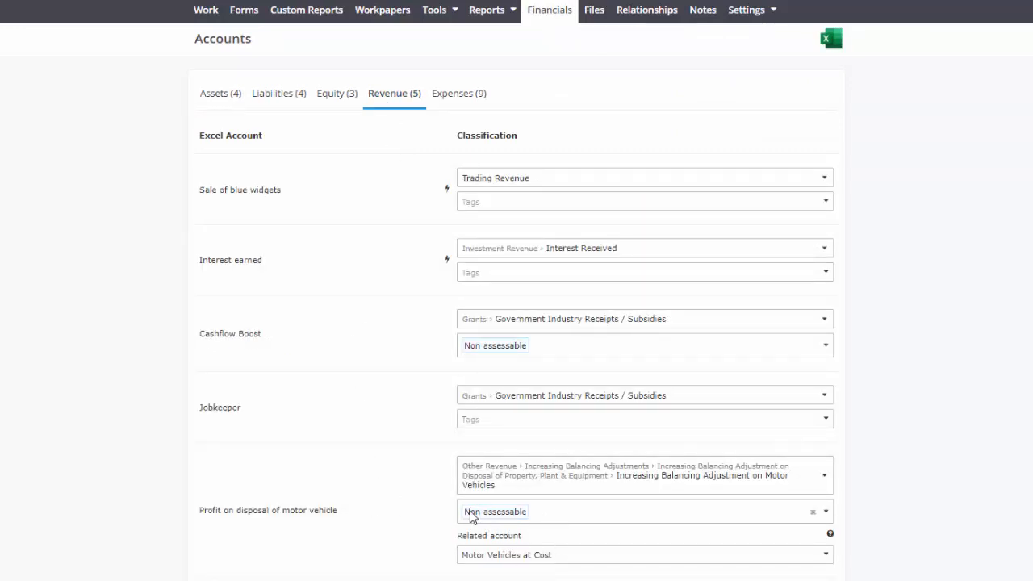
{"action": "left_click", "coordinate": [811, 513]}
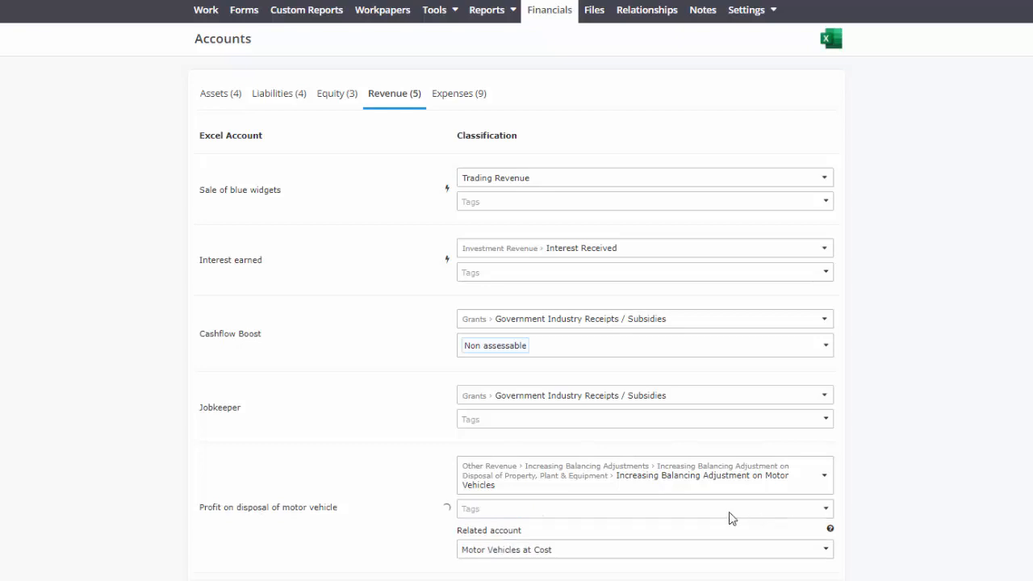
{"action": "left_click", "coordinate": [524, 514]}
{"action": "scroll", "coordinate": [565, 548], "scroll_direction": "down", "scroll_amount": 5}
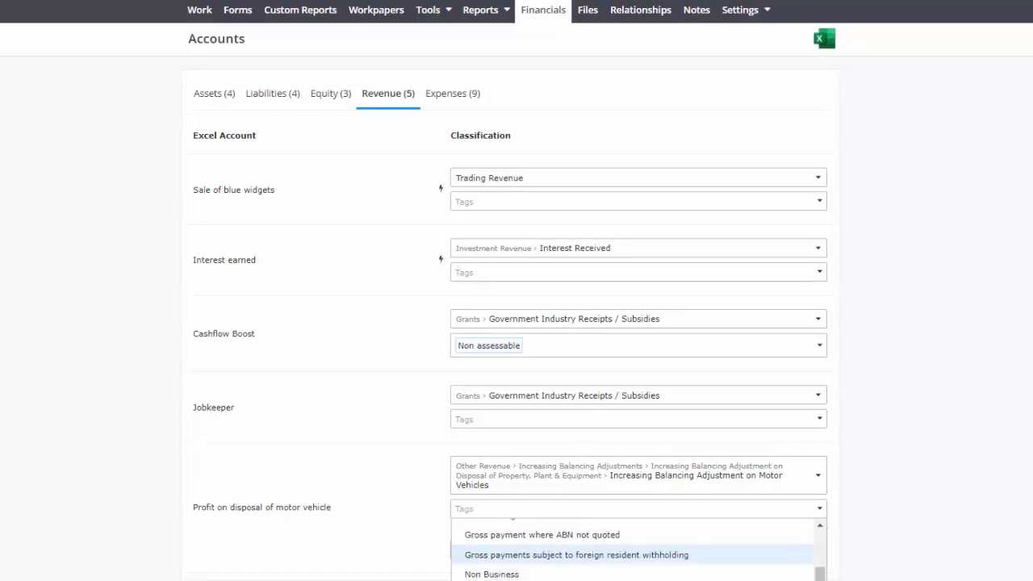
{"action": "left_click", "coordinate": [494, 580]}
{"action": "left_click", "coordinate": [67, 393]}
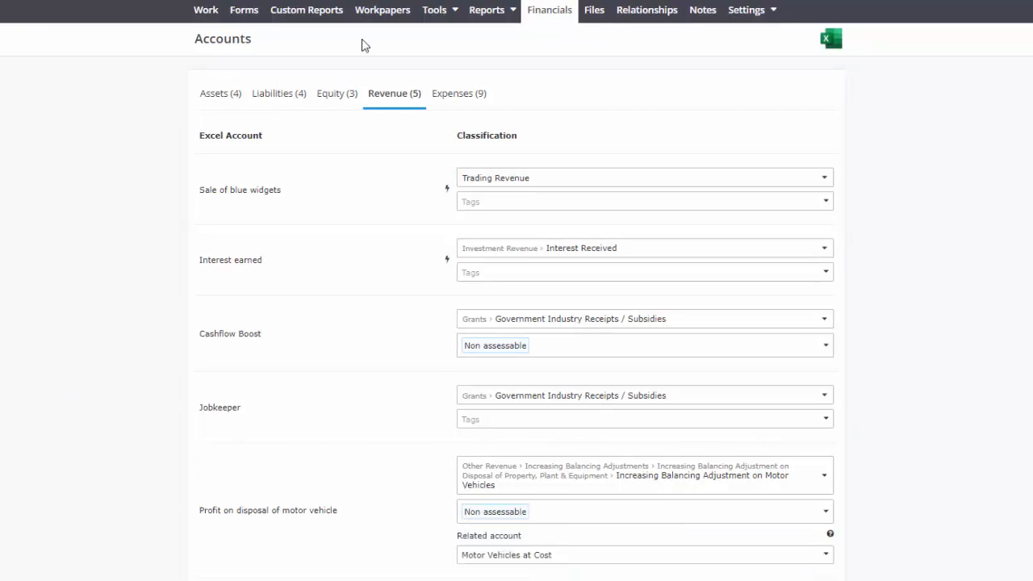
- Return to the tax return and expand the Other sales of goods and services breakdown under Profit & Loss
{"action": "left_click", "coordinate": [242, 13]}
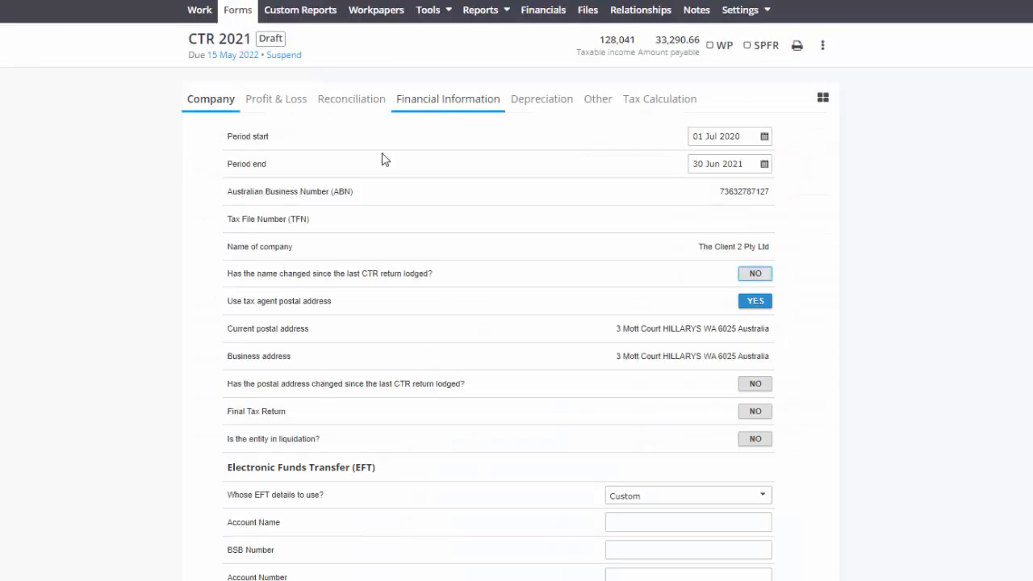
{"action": "left_click", "coordinate": [281, 104]}
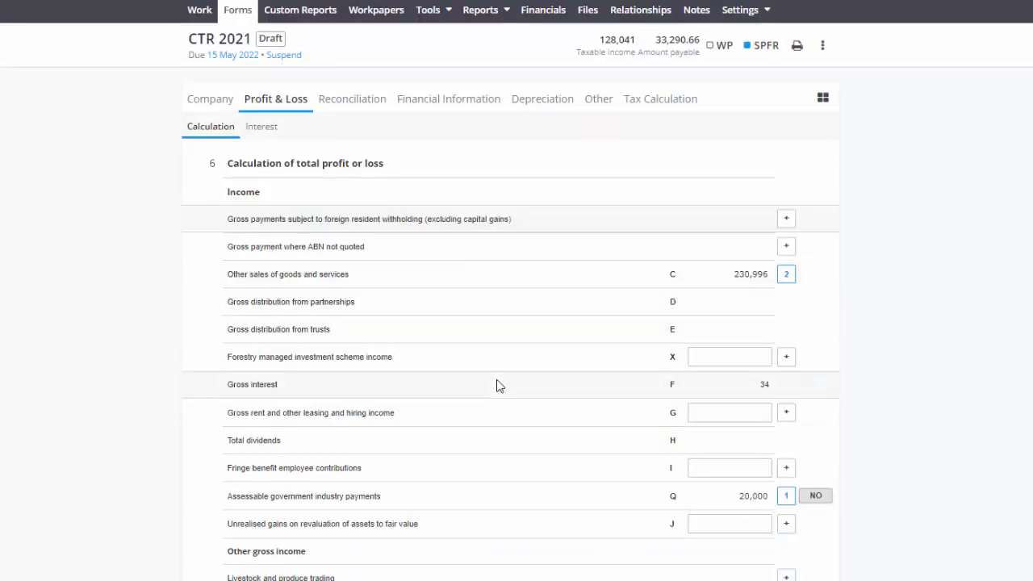
{"action": "left_click", "coordinate": [409, 277]}
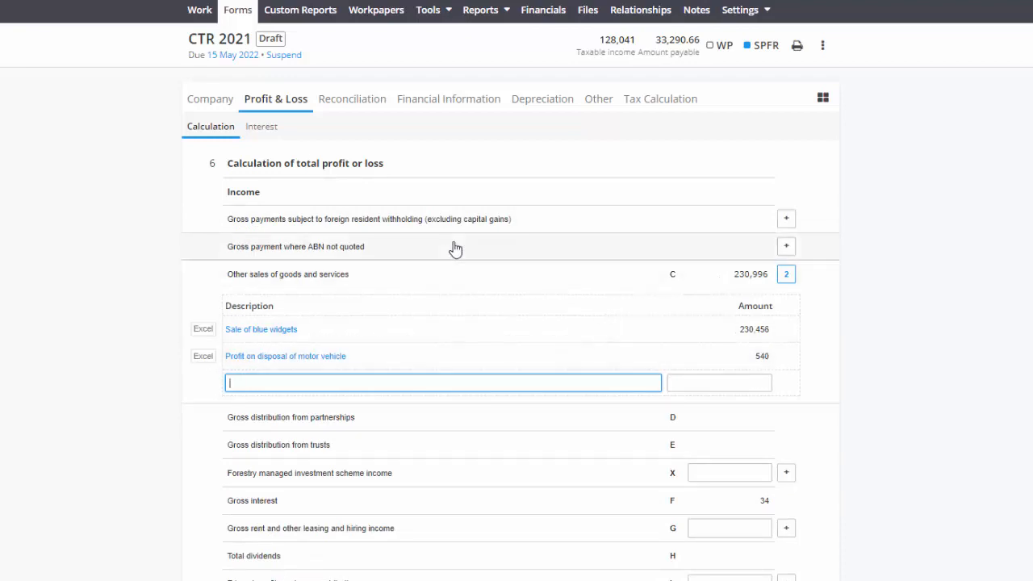
- Compare the Other assessable income breakdown in the Reconciliation with the Motor Vehicles depreciation report snip
{"action": "left_click", "coordinate": [365, 102]}
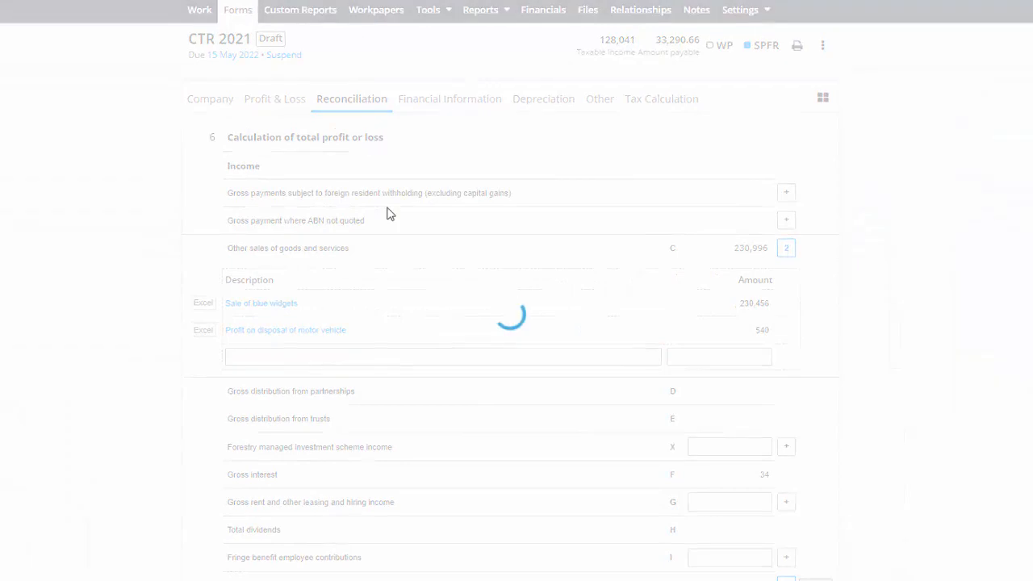
{"action": "scroll", "coordinate": [420, 238], "scroll_direction": "down", "scroll_amount": 1}
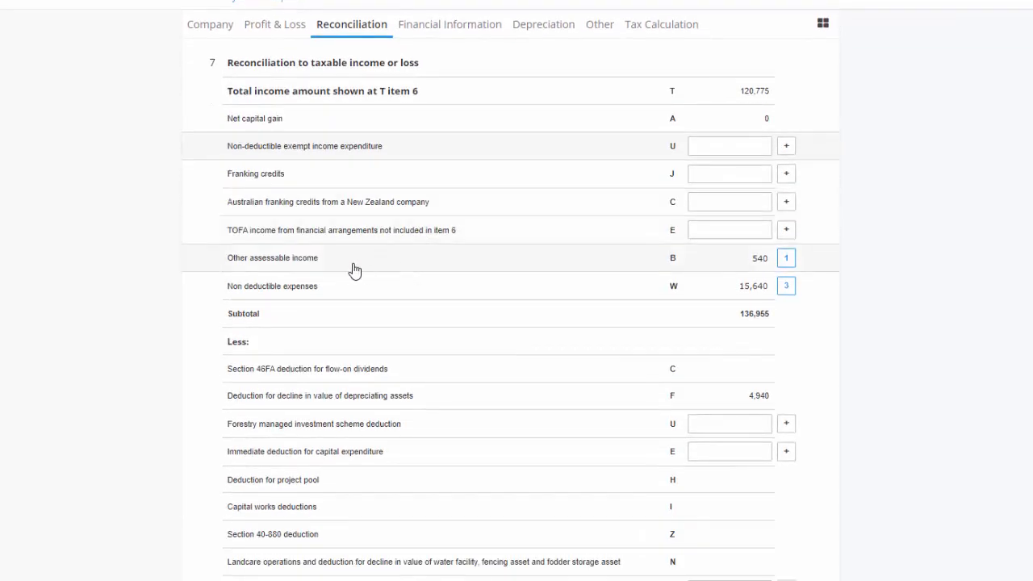
{"action": "left_click", "coordinate": [740, 268]}
{"action": "left_click_drag", "start_coordinate": [357, 316], "coordinate": [226, 317]}
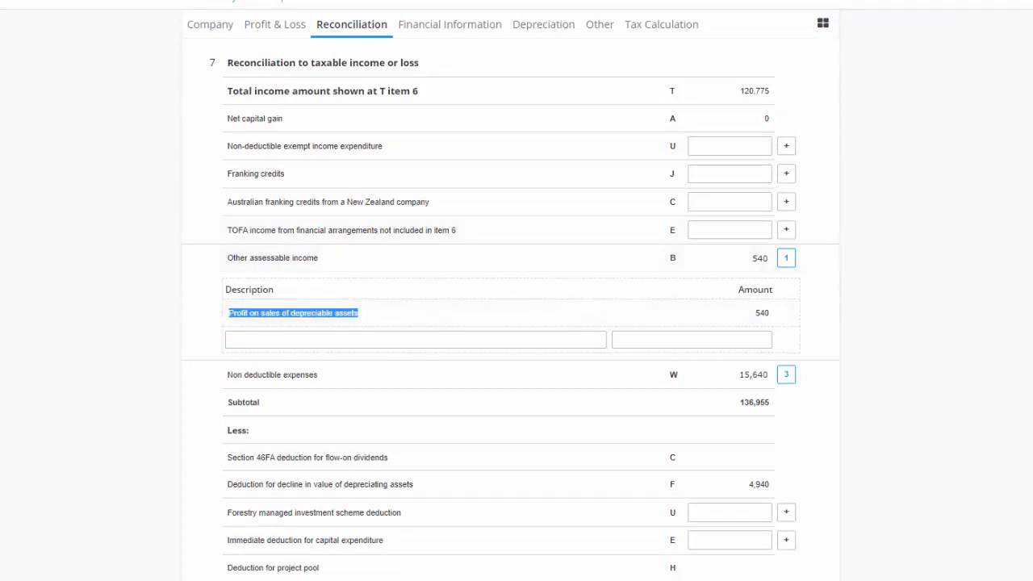
{"action": "mouse_move", "coordinate": [0, 129]}
{"action": "left_mouse_down"}
{"action": "mouse_move", "coordinate": [512, 0]}
{"action": "mouse_move", "coordinate": [476, 2]}
{"action": "left_mouse_up"}
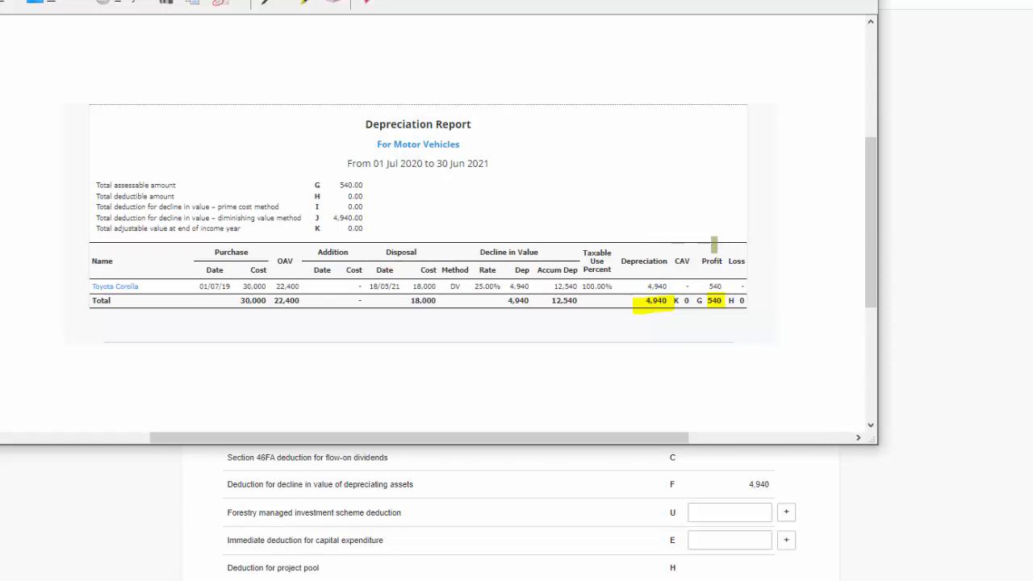
{"action": "left_click", "coordinate": [780, 1]}
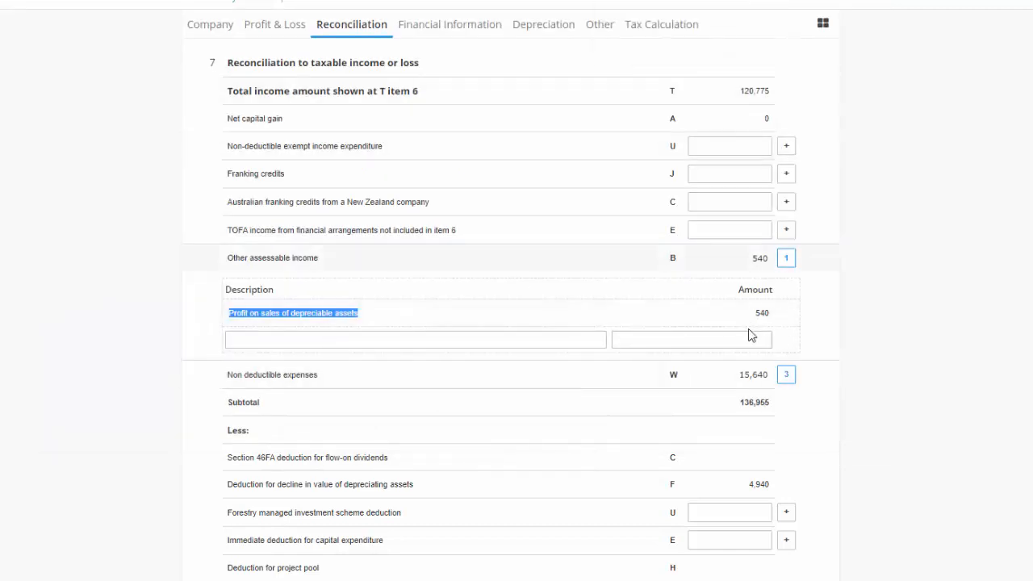
- Expand and review the Other income not included in assessable income breakdown in the Reconciliation
{"action": "scroll", "coordinate": [253, 332], "scroll_direction": "down", "scroll_amount": 4}
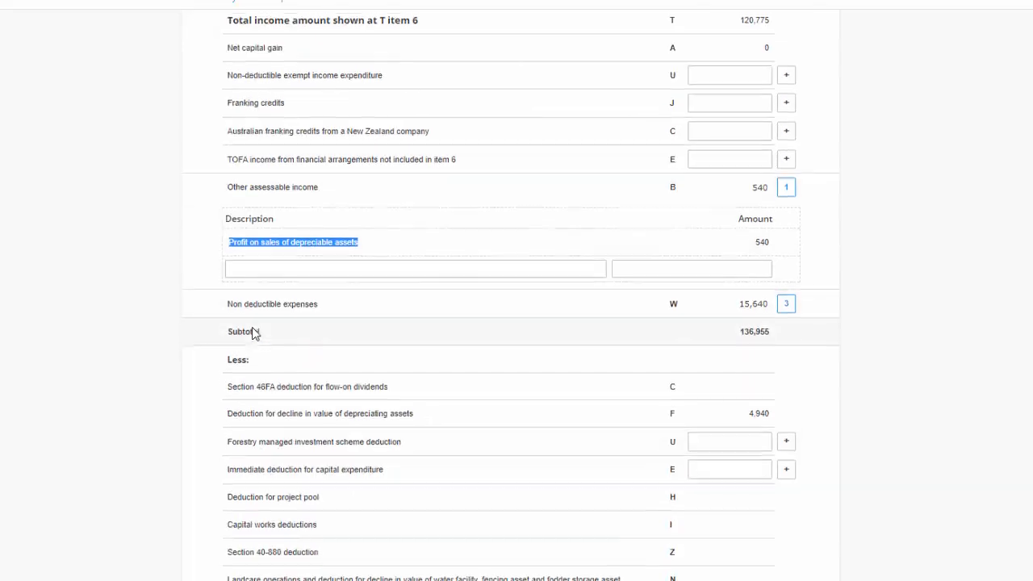
{"action": "scroll", "coordinate": [252, 332], "scroll_direction": "down", "scroll_amount": 2}
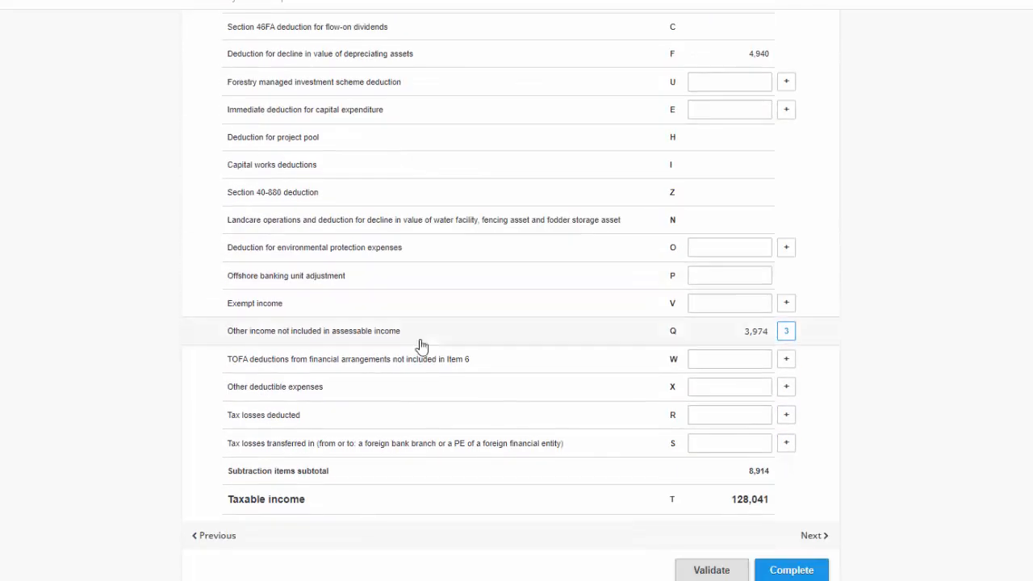
{"action": "left_click", "coordinate": [379, 334]}
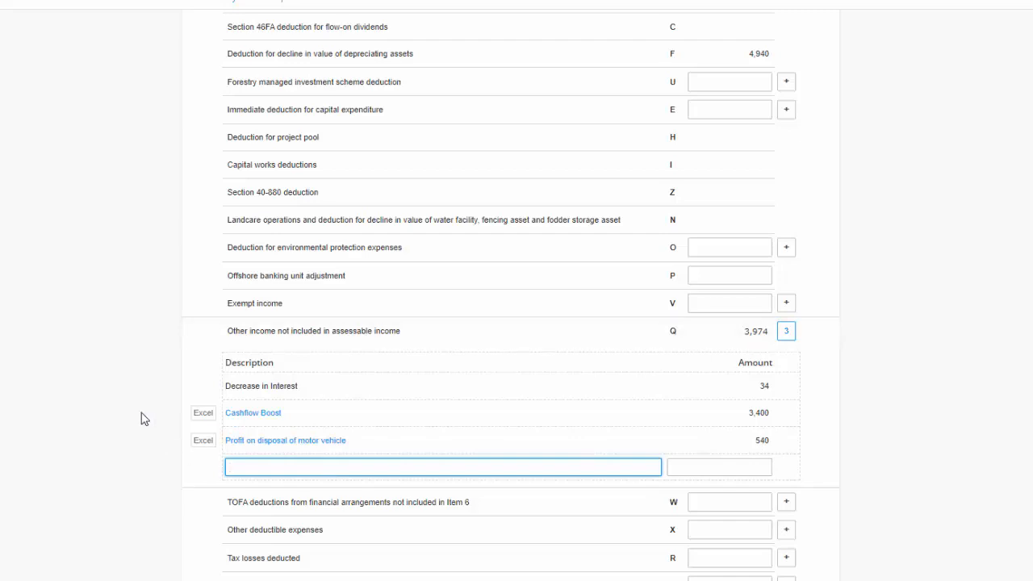
{"action": "scroll", "coordinate": [143, 451], "scroll_direction": "up", "scroll_amount": 5}
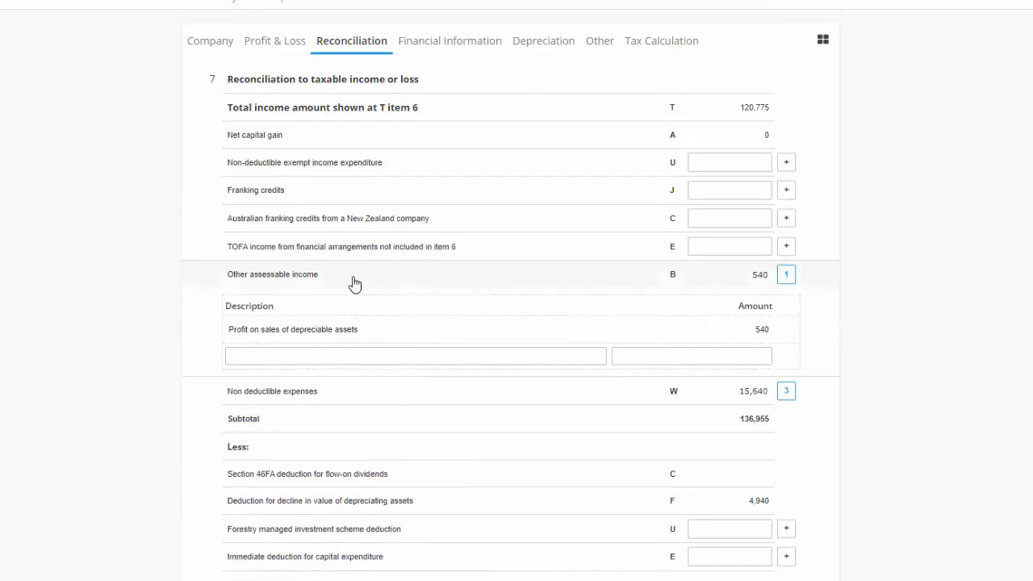
{"action": "left_click_drag", "start_coordinate": [316, 276], "coordinate": [202, 259]}
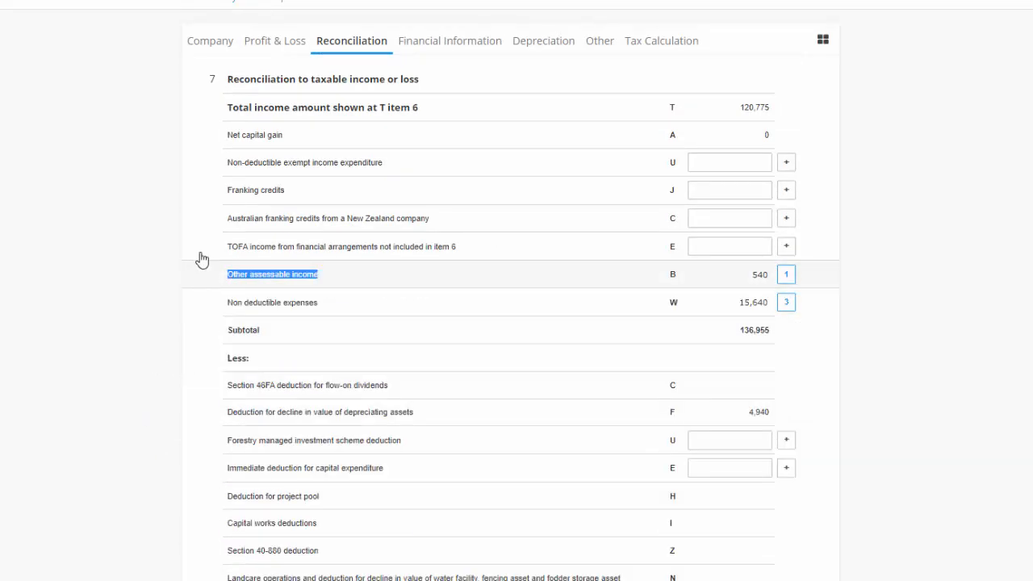
{"action": "scroll", "coordinate": [242, 242], "scroll_direction": "up", "scroll_amount": 1}
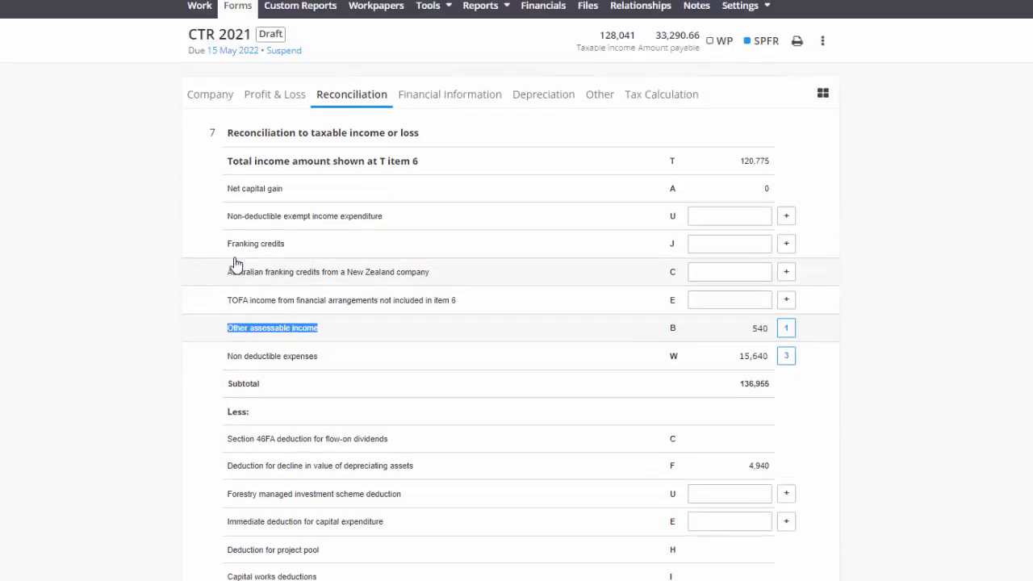
- Check the Increasing Balancing Adjustment on Motor Vehicles line in the SPFR Statement of Comprehensive Income
{"action": "left_click", "coordinate": [300, 10]}
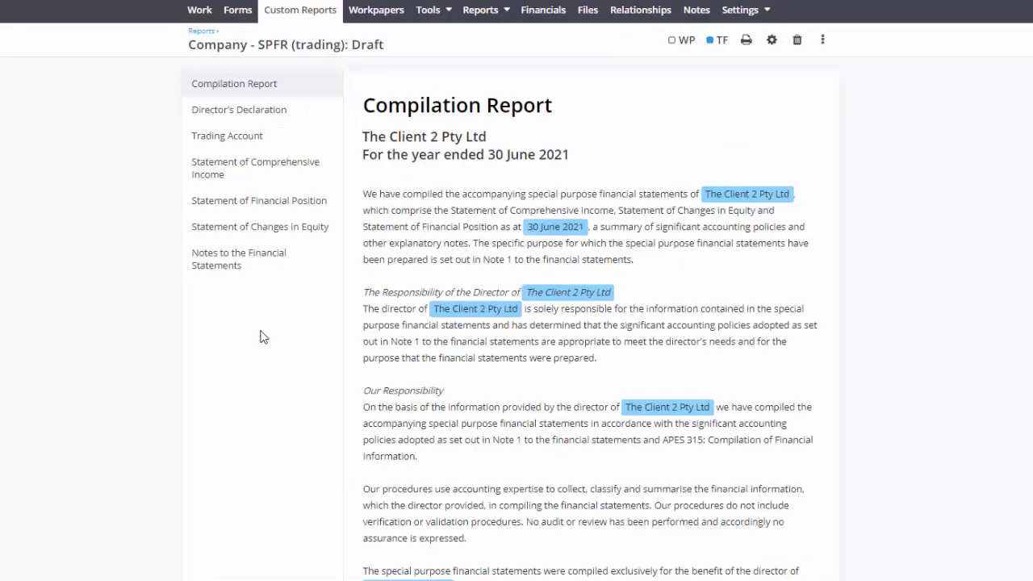
{"action": "left_click", "coordinate": [262, 172]}
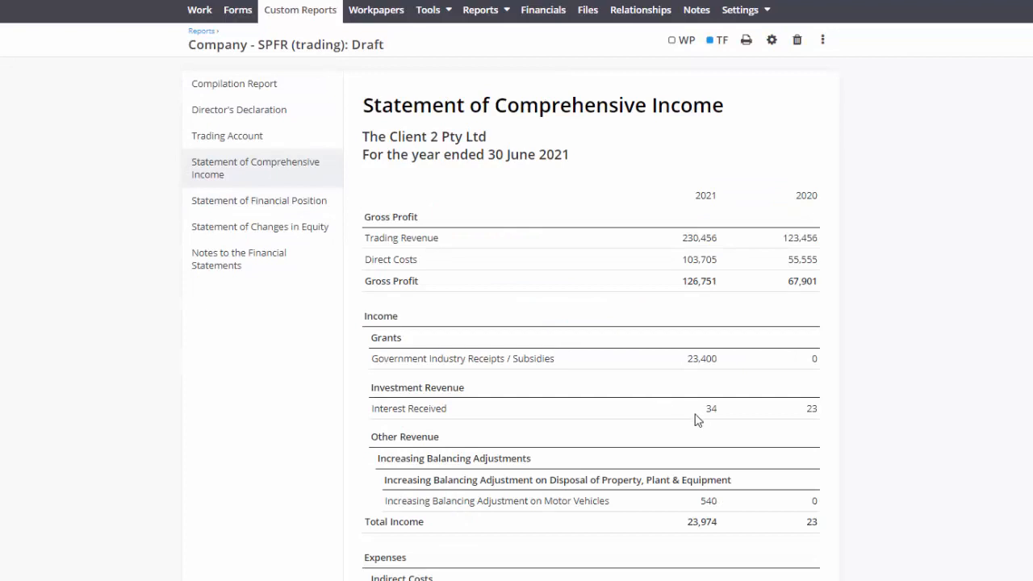
{"action": "scroll", "coordinate": [695, 418], "scroll_direction": "down", "scroll_amount": 2}
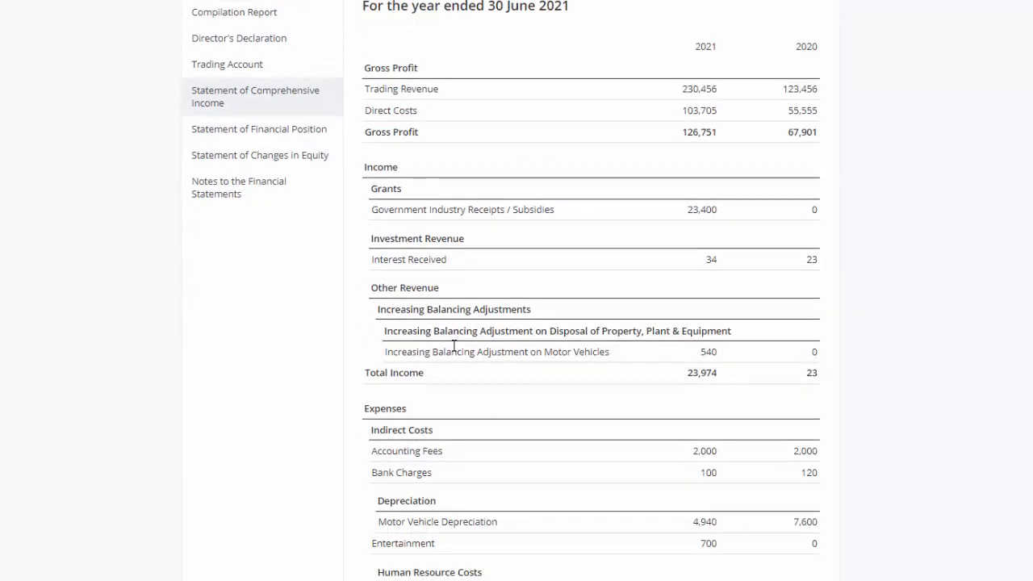
{"action": "left_click_drag", "start_coordinate": [610, 356], "coordinate": [383, 352]}
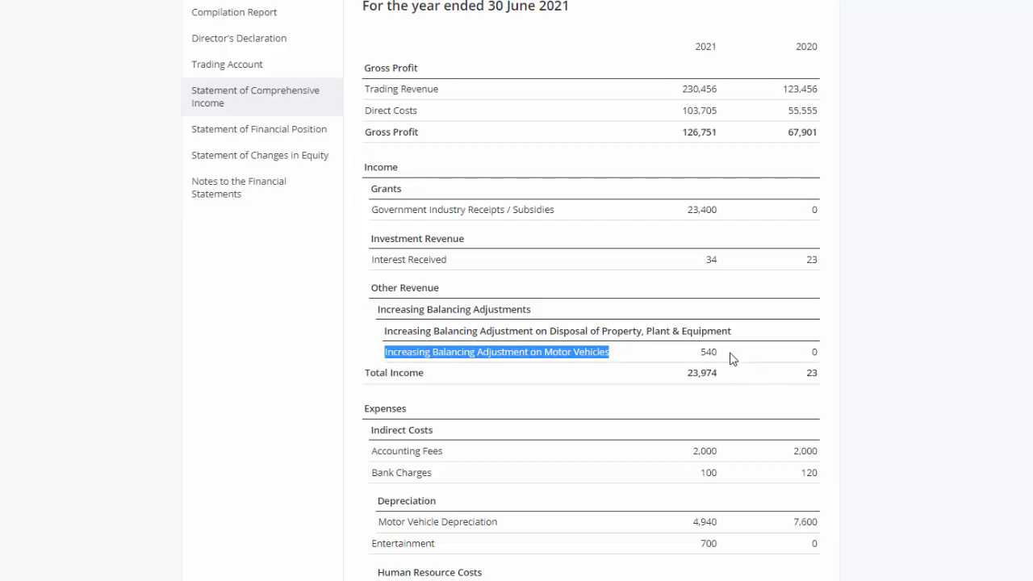
{"action": "left_click_drag", "start_coordinate": [732, 359], "coordinate": [701, 352]}
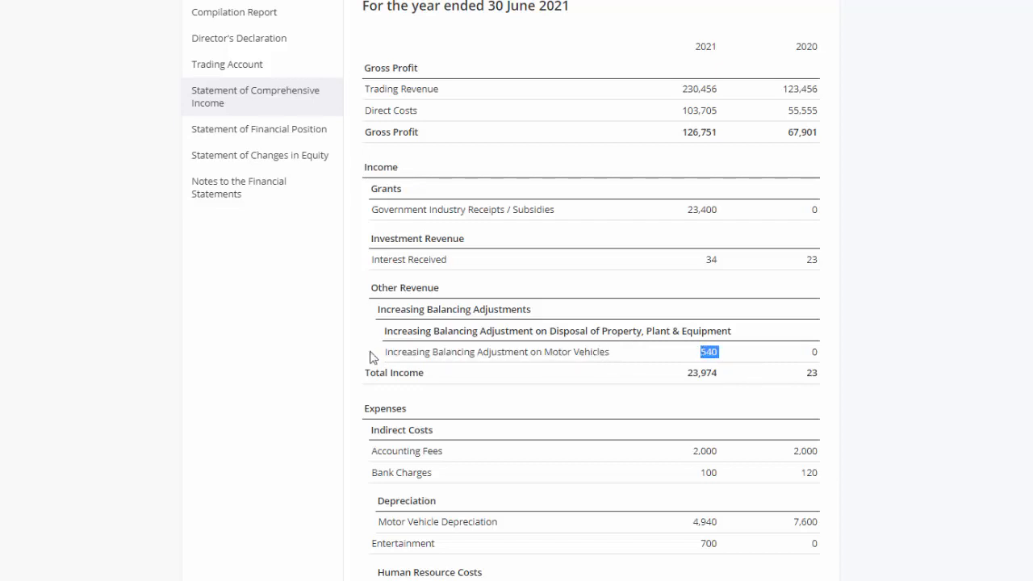
{"action": "scroll", "coordinate": [372, 357], "scroll_direction": "down", "scroll_amount": 3}
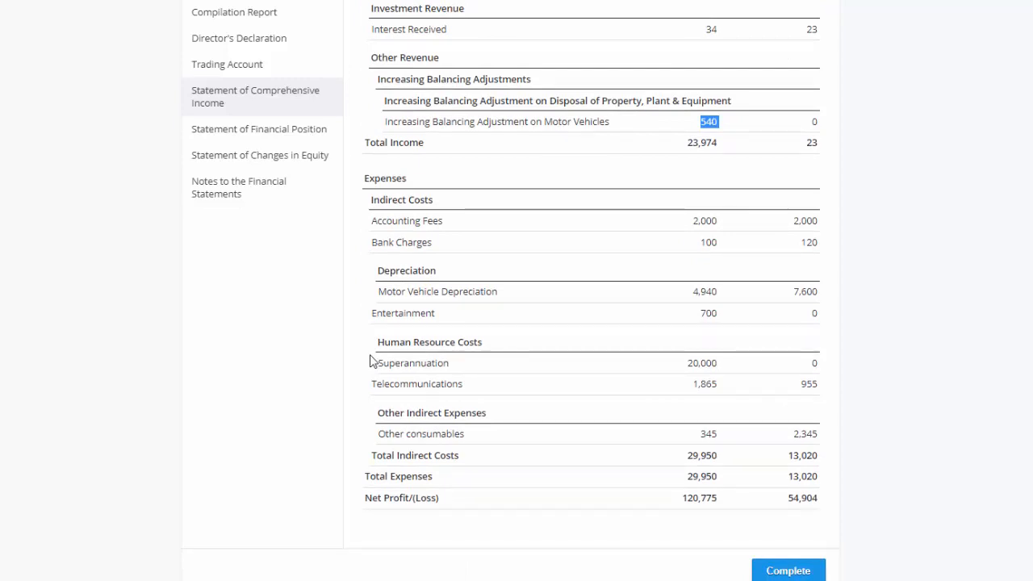
{"action": "scroll", "coordinate": [373, 362], "scroll_direction": "up", "scroll_amount": 5}
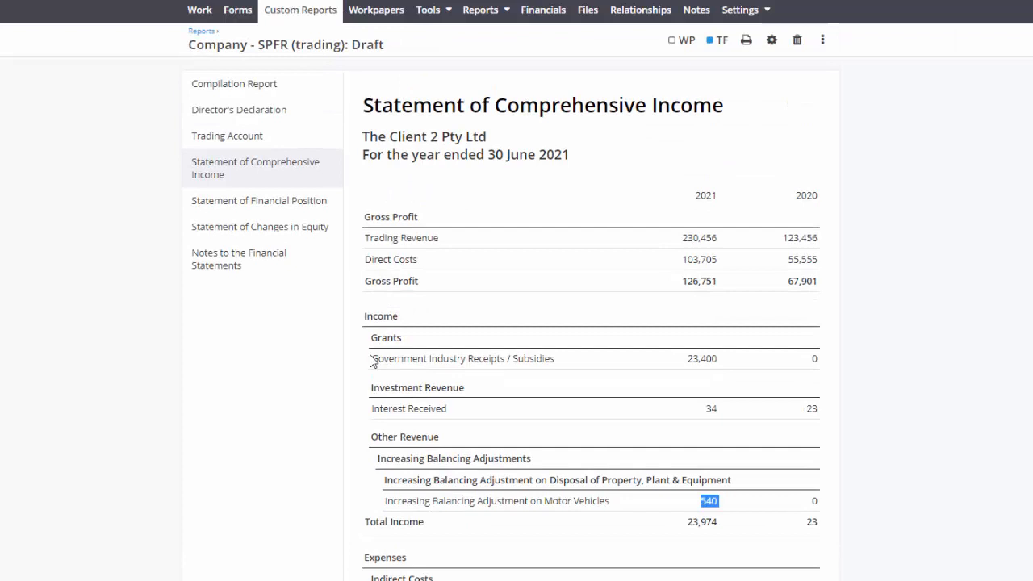
- Check the Motor Vehicles at Cost and accumulated depreciation lines in the Statement of Financial Position
{"action": "left_click", "coordinate": [295, 202]}
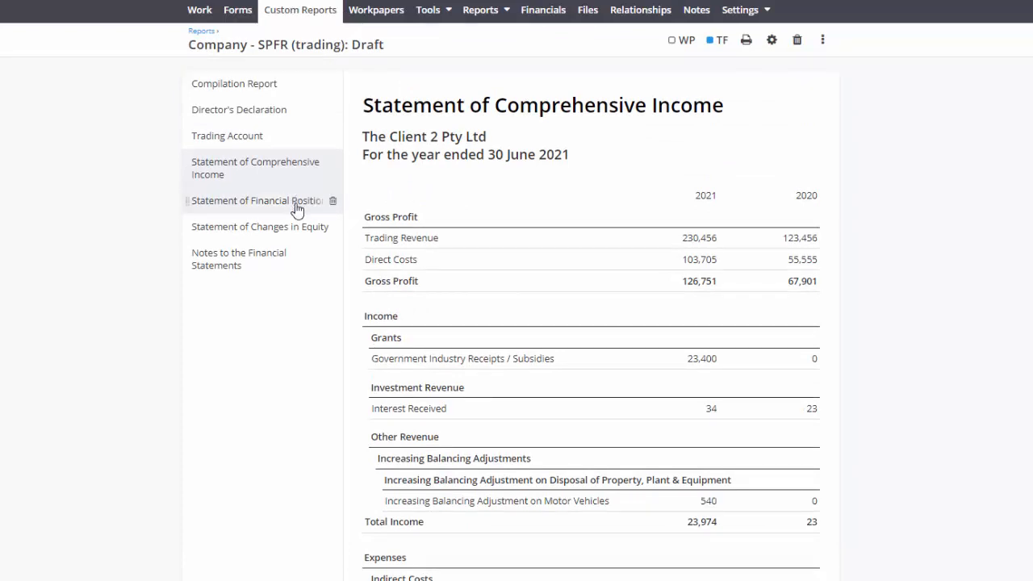
{"action": "scroll", "coordinate": [338, 408], "scroll_direction": "down", "scroll_amount": 1}
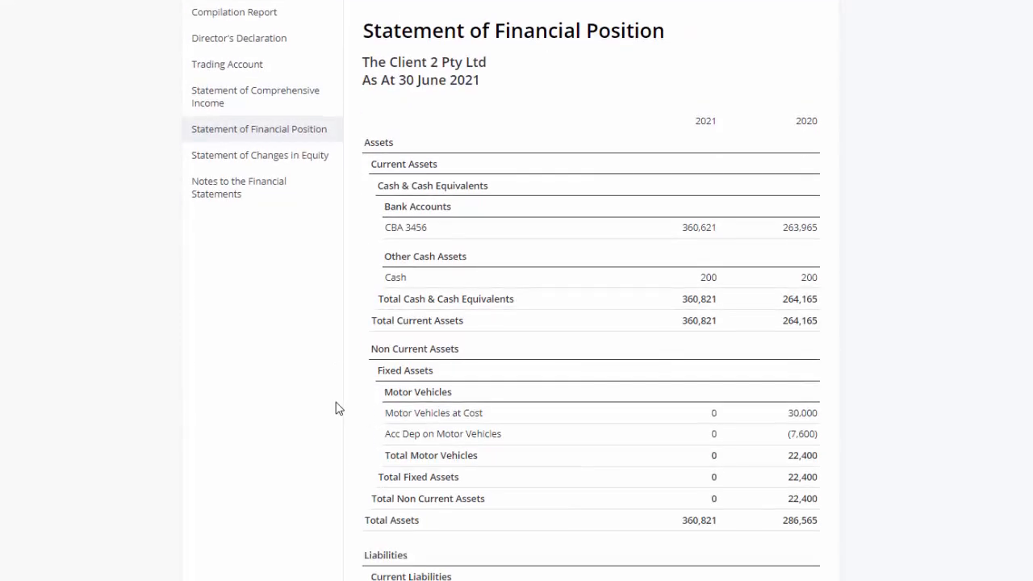
{"action": "double_click", "coordinate": [713, 412]}
{"action": "double_click", "coordinate": [714, 434]}
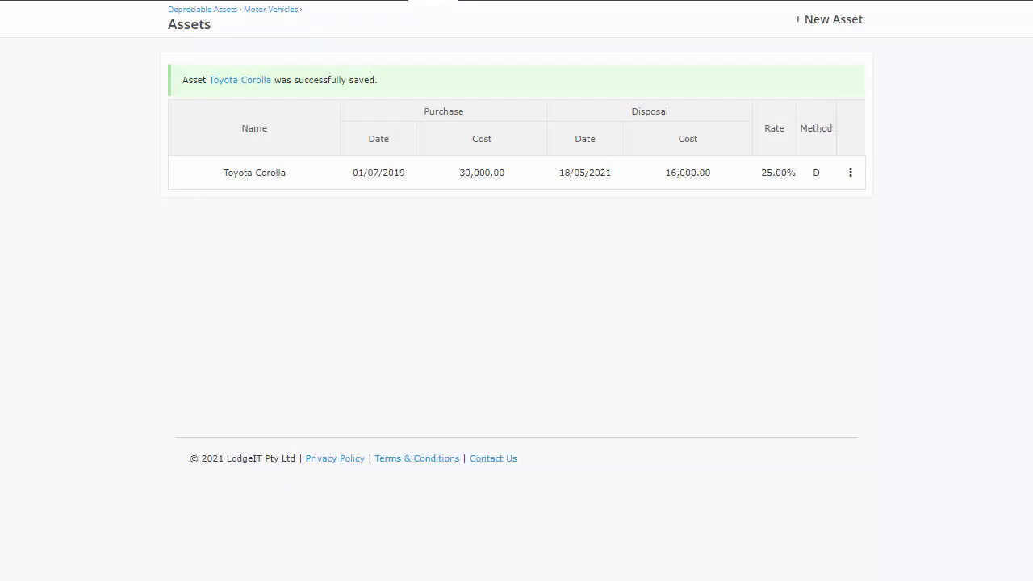
- Open the Motor Vehicles depreciation report and snip it, highlighting the depreciation and loss figures for the Toyota Corolla
{"action": "left_click", "coordinate": [489, 10]}
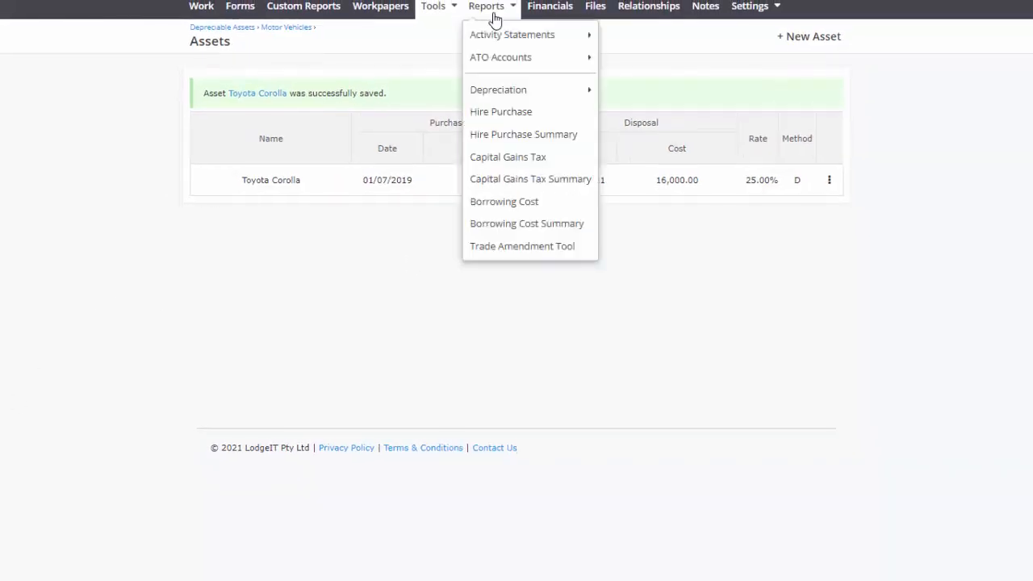
{"action": "mouse_move", "coordinate": [501, 61]}
{"action": "mouse_move", "coordinate": [505, 90]}
{"action": "left_click", "coordinate": [635, 97]}
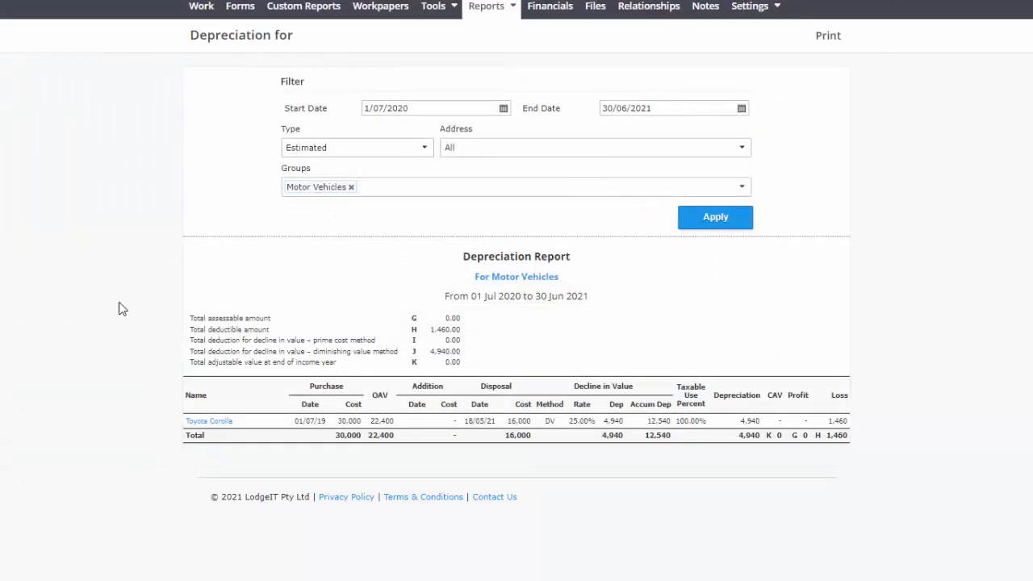
{"action": "left_click_drag", "start_coordinate": [119, 294], "coordinate": [960, 494]}
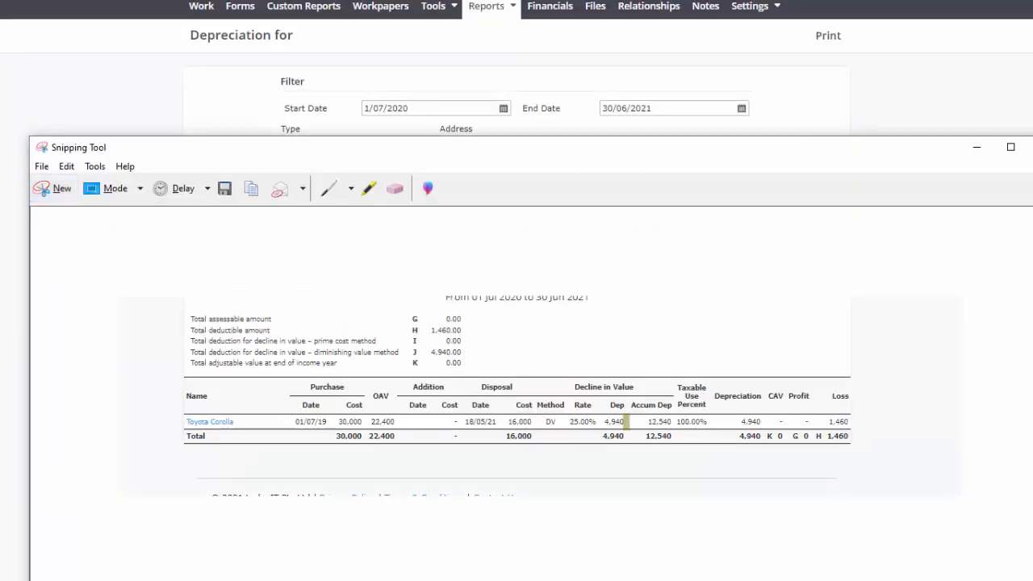
{"action": "left_click_drag", "start_coordinate": [626, 421], "coordinate": [607, 421]}
{"action": "left_click_drag", "start_coordinate": [854, 421], "coordinate": [830, 421]}
{"action": "left_click_drag", "start_coordinate": [526, 154], "coordinate": [0, 194]}
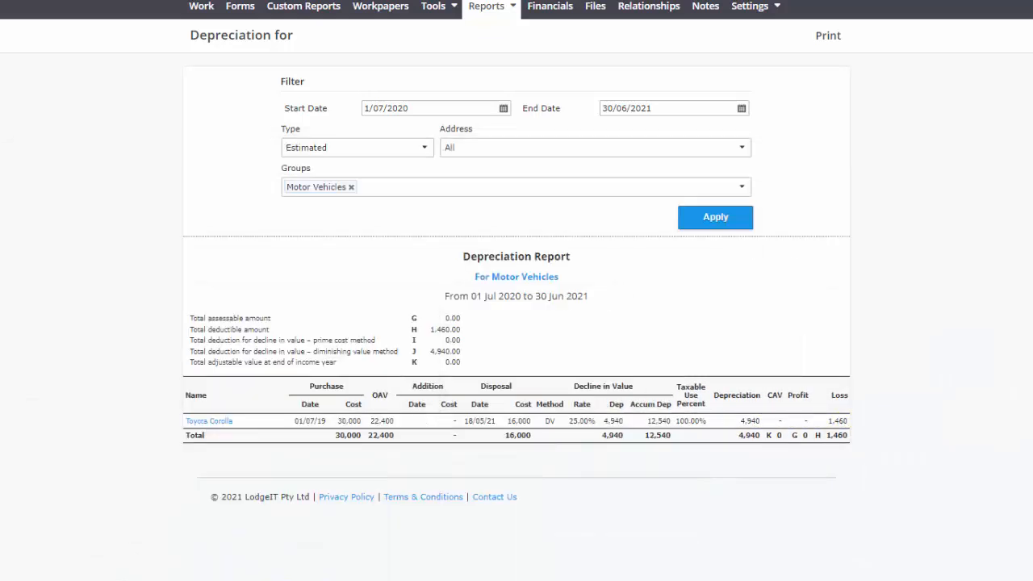
- Compare the Depreciation and Loss on disposal motor vehicles lines in the Excel financials with the report snip
{"action": "key", "text": "alt+Tab"}
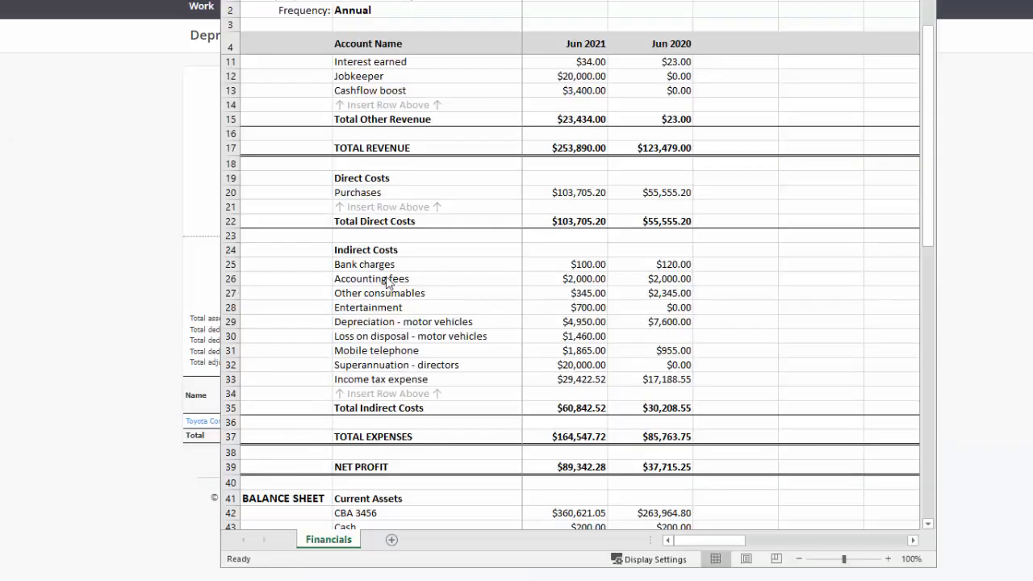
{"action": "left_click", "coordinate": [580, 321]}
{"action": "key", "text": "alt+Tab"}
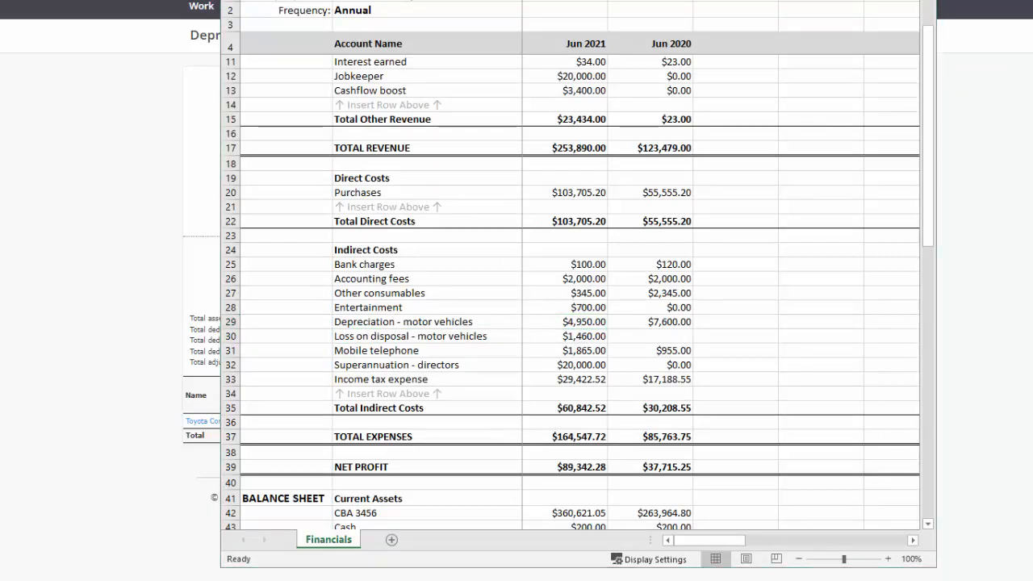
{"action": "left_click_drag", "start_coordinate": [382, 199], "coordinate": [545, 331]}
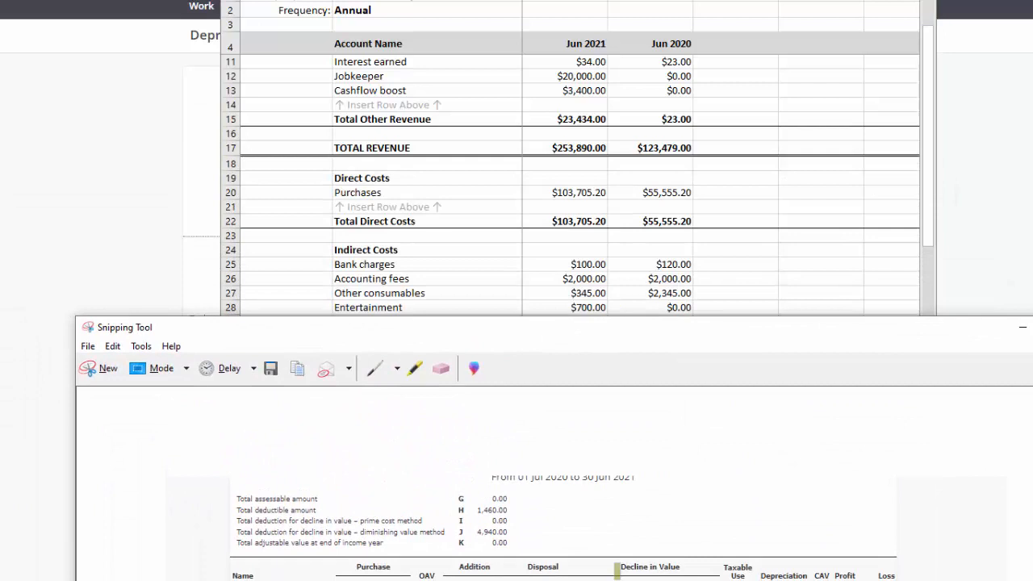
{"action": "left_click_drag", "start_coordinate": [682, 330], "coordinate": [635, 0]}
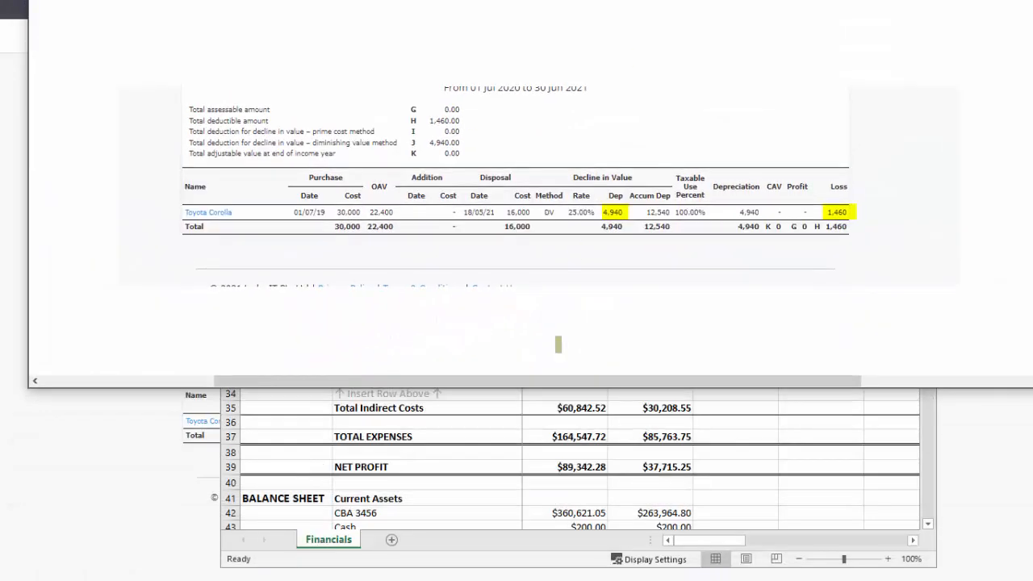
{"action": "left_click_drag", "start_coordinate": [571, 391], "coordinate": [565, 242]}
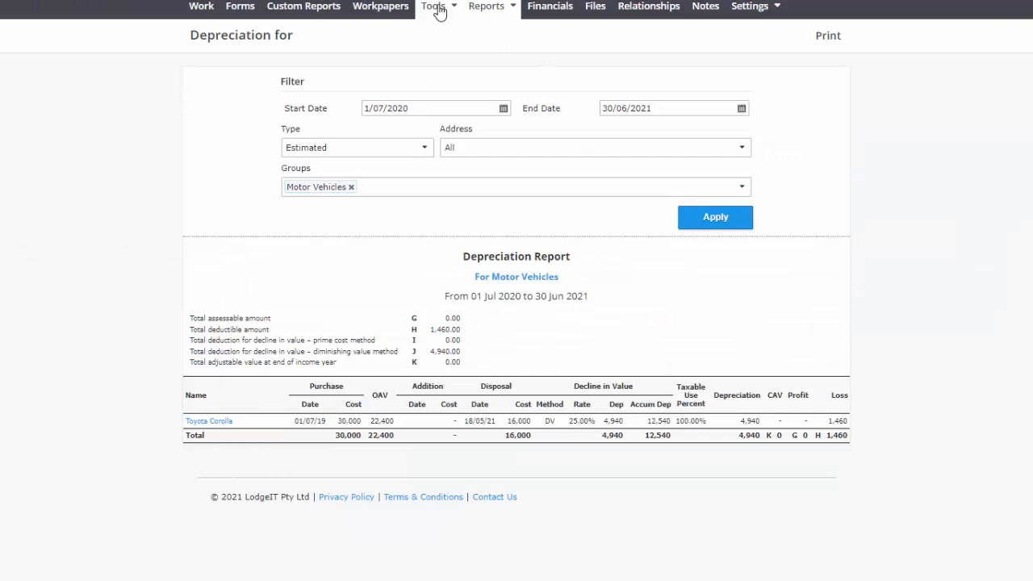
- Re-import the financials from the Excel file Financials_Import_Company_latest_(2020Y) (1).xlsx and review the Profit & Loss
{"action": "left_click", "coordinate": [433, 7]}
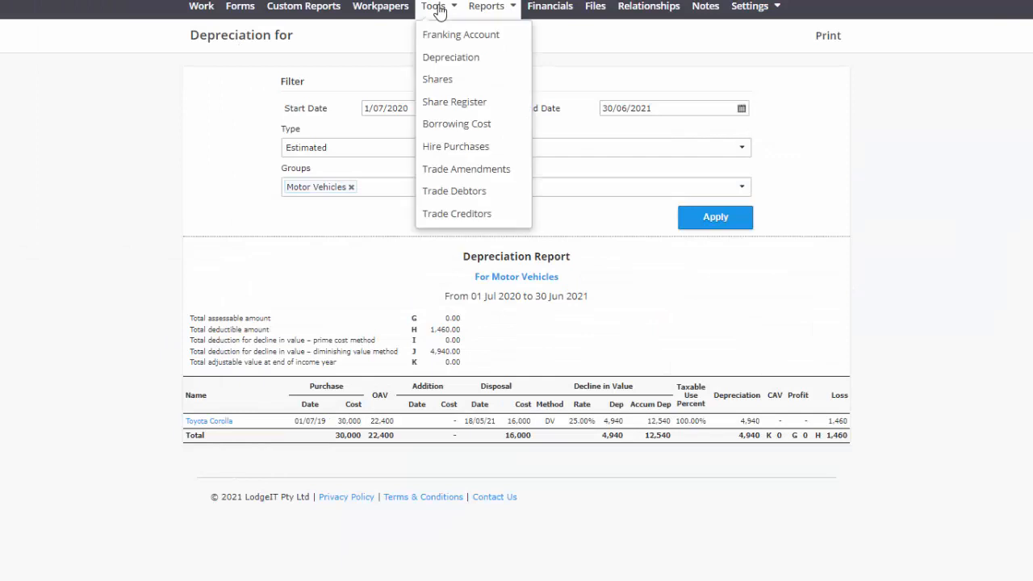
{"action": "left_click", "coordinate": [545, 10]}
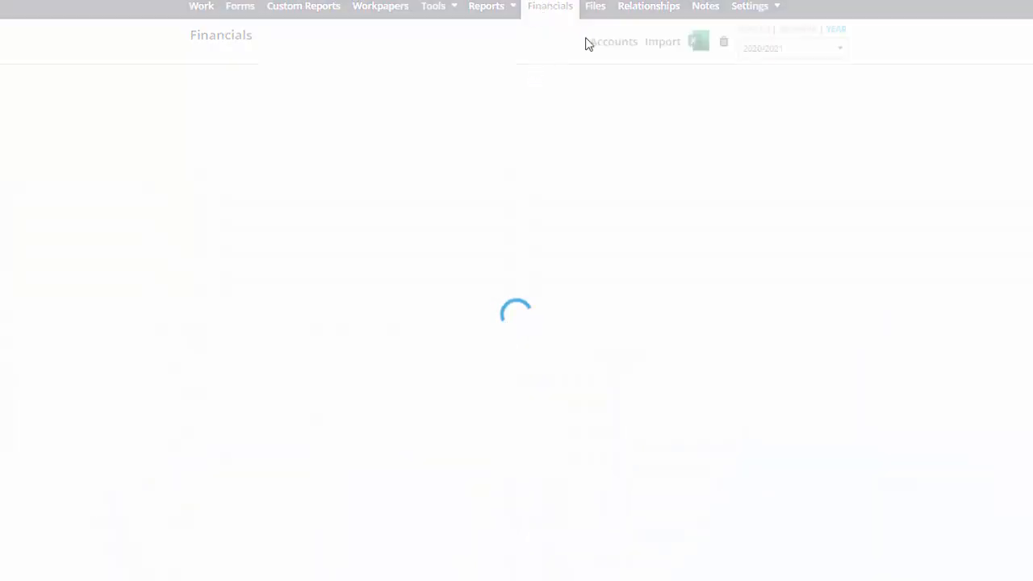
{"action": "left_click", "coordinate": [659, 45]}
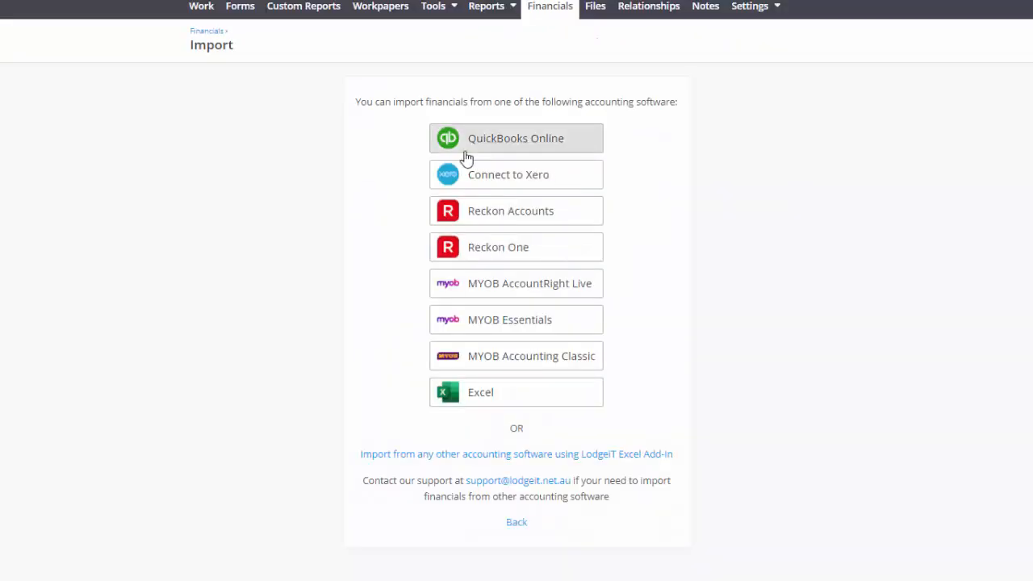
{"action": "left_click", "coordinate": [508, 399]}
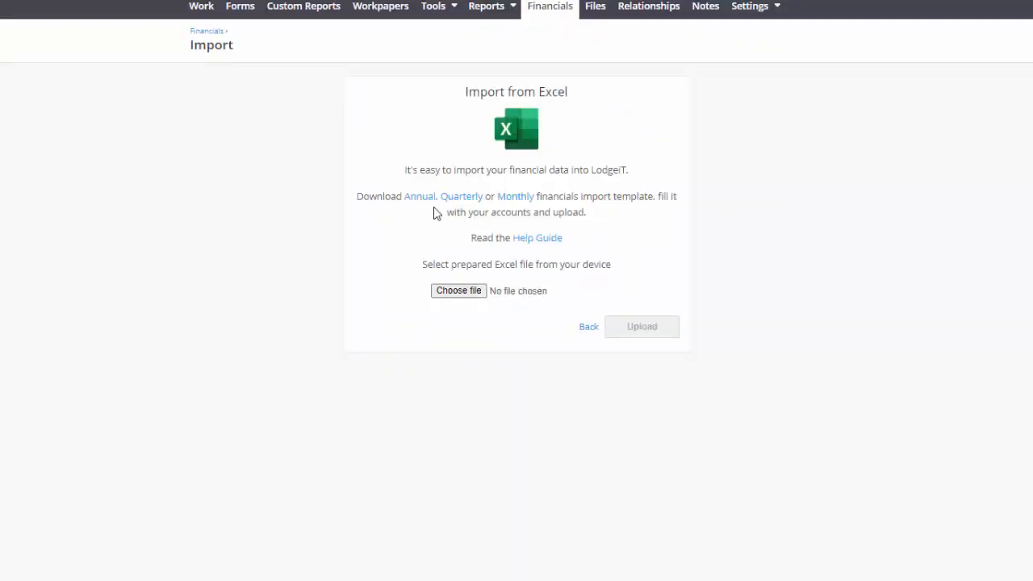
{"action": "left_click", "coordinate": [459, 291]}
{"action": "left_click", "coordinate": [21, 1]}
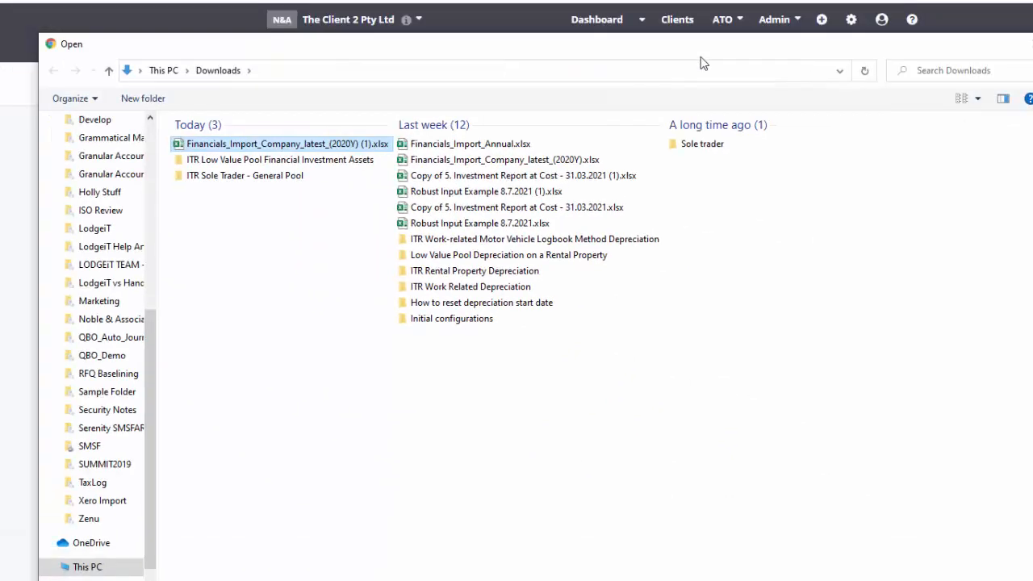
{"action": "key", "text": "Return"}
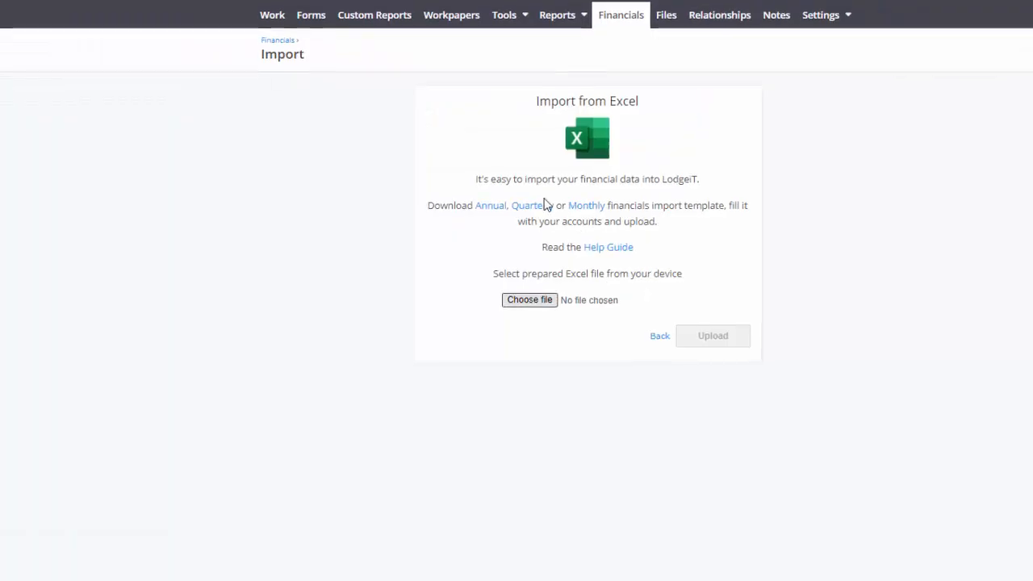
{"action": "left_click", "coordinate": [706, 334]}
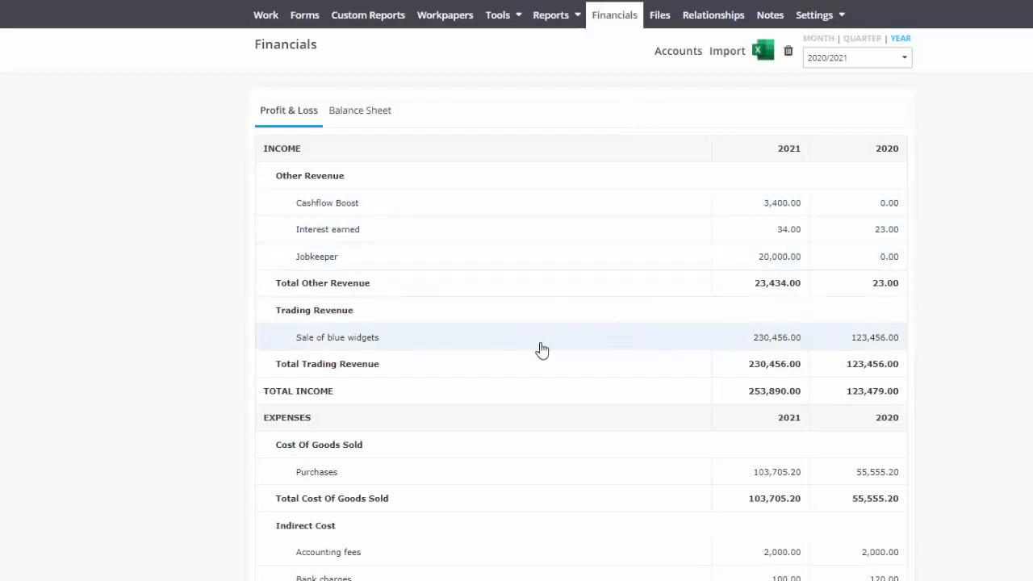
{"action": "scroll", "coordinate": [538, 349], "scroll_direction": "down", "scroll_amount": 3}
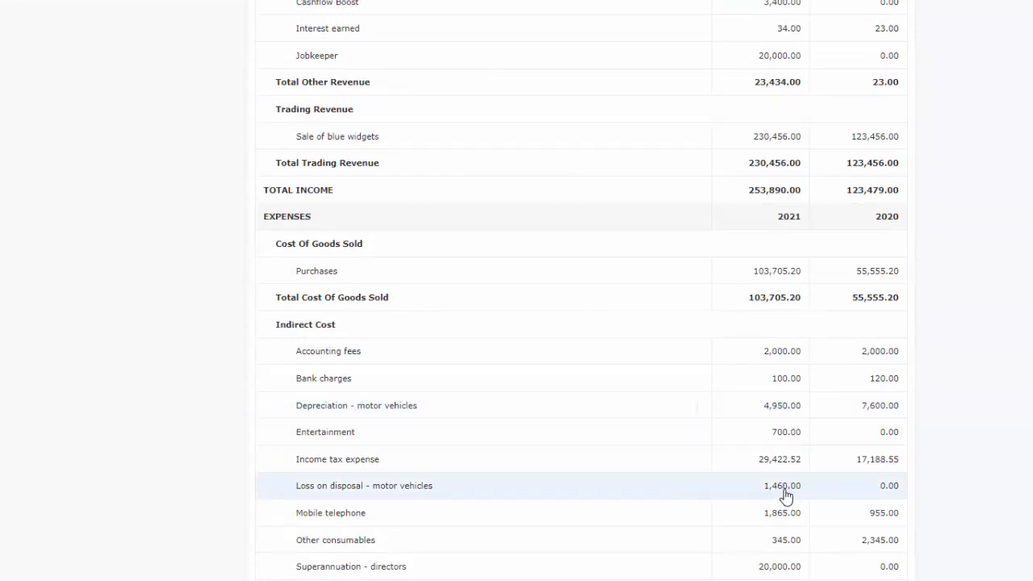
{"action": "scroll", "coordinate": [468, 398], "scroll_direction": "up", "scroll_amount": 3}
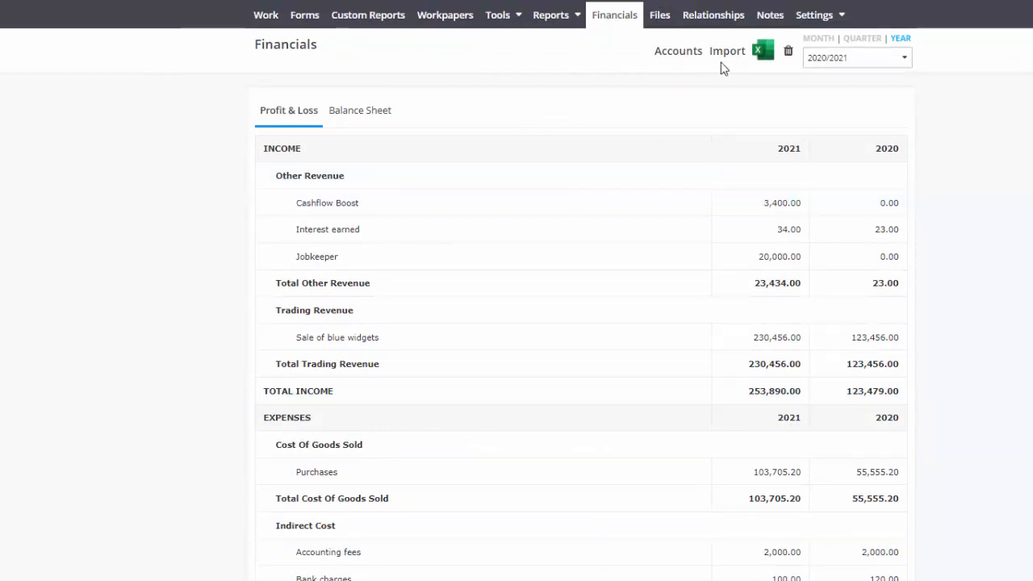
- Classify the Loss on disposal - motor vehicles expense account as Decreasing Balancing Adjustment on Motor Vehicles
{"action": "left_click", "coordinate": [672, 50]}
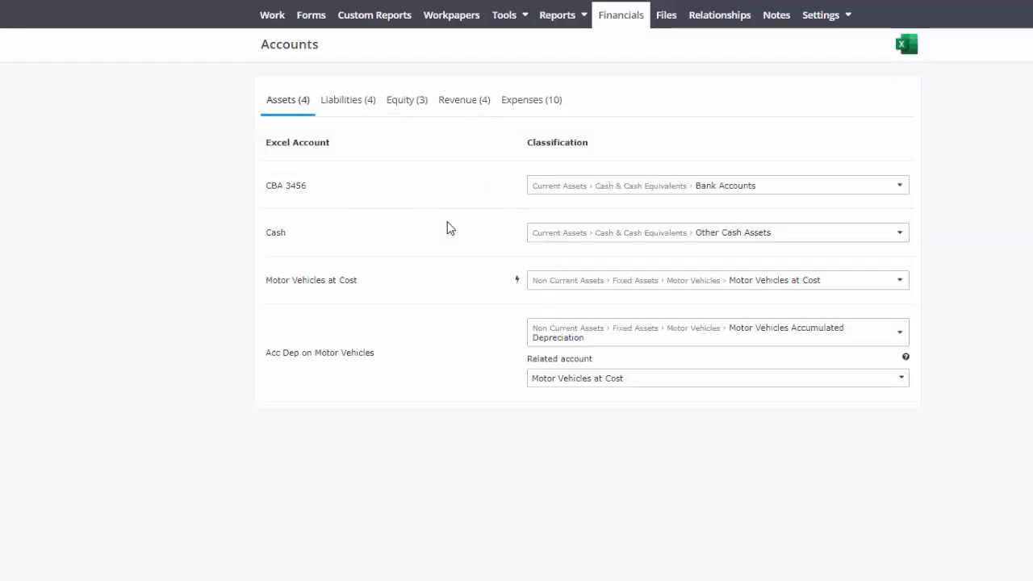
{"action": "left_click", "coordinate": [539, 102]}
{"action": "scroll", "coordinate": [477, 248], "scroll_direction": "down", "scroll_amount": 3}
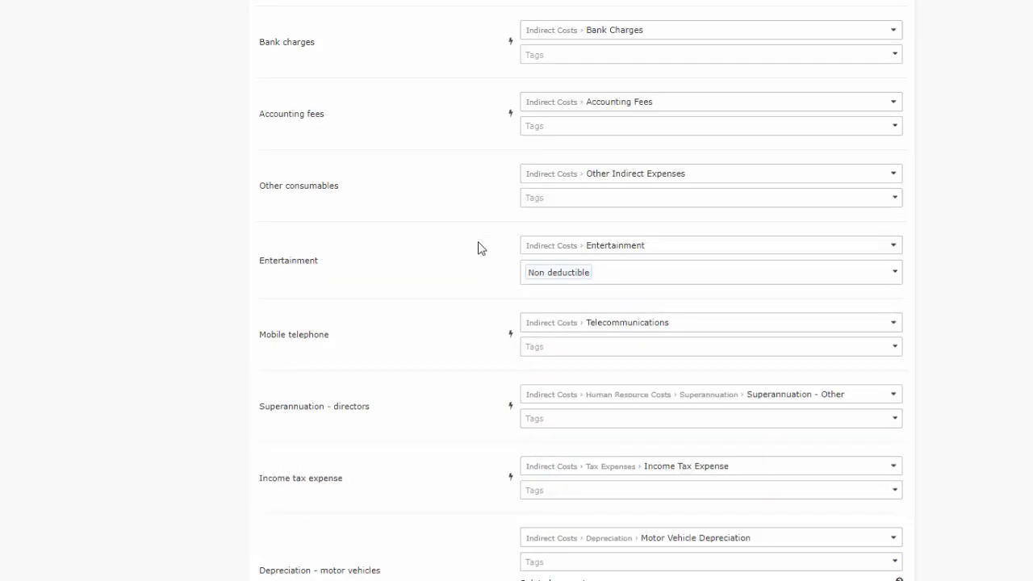
{"action": "scroll", "coordinate": [475, 257], "scroll_direction": "down", "scroll_amount": 2}
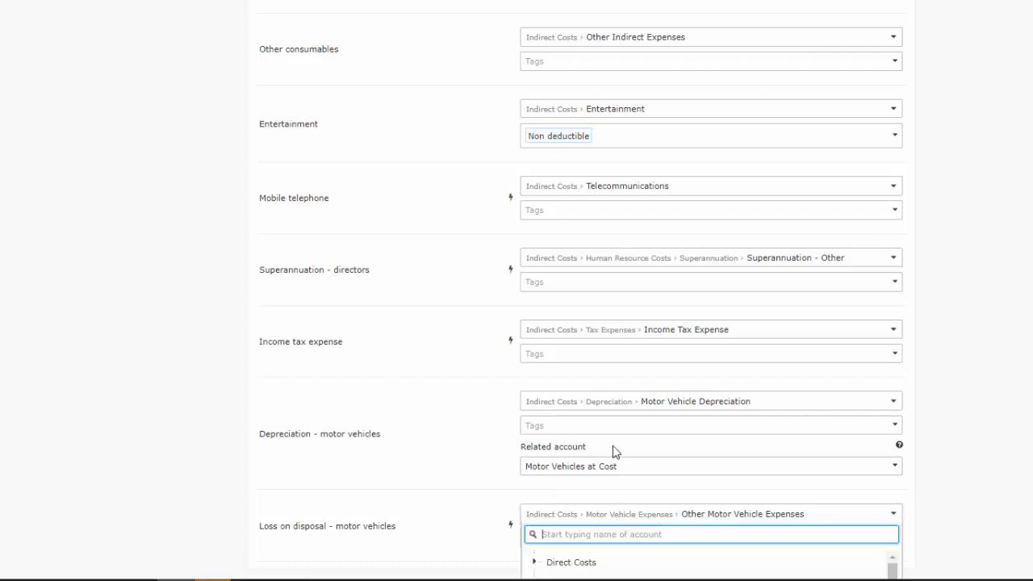
{"action": "scroll", "coordinate": [613, 451], "scroll_direction": "down", "scroll_amount": 3}
{"action": "scroll", "coordinate": [613, 484], "scroll_direction": "down", "scroll_amount": 3}
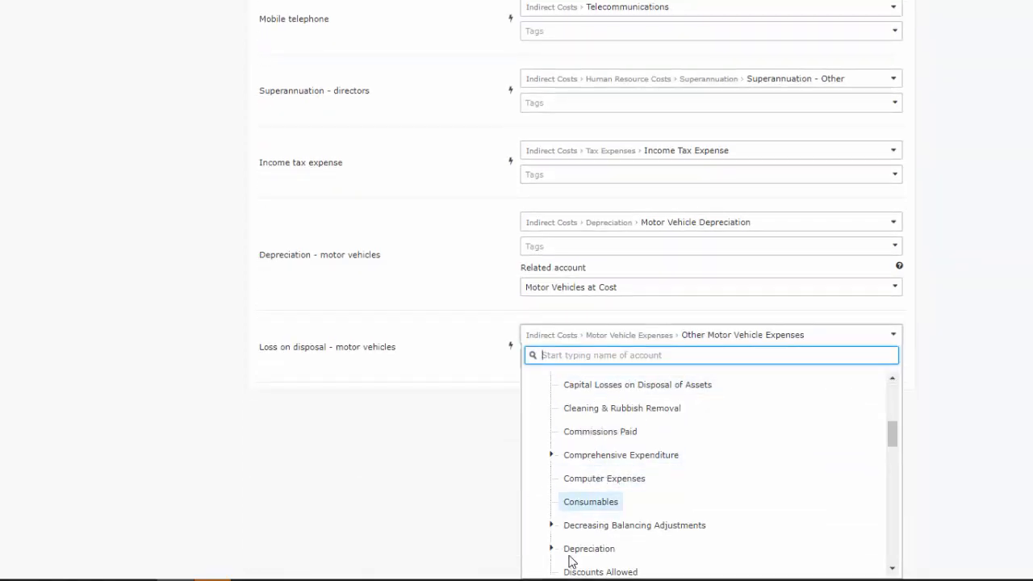
{"action": "left_click", "coordinate": [552, 525]}
{"action": "scroll", "coordinate": [591, 457], "scroll_direction": "down", "scroll_amount": 1}
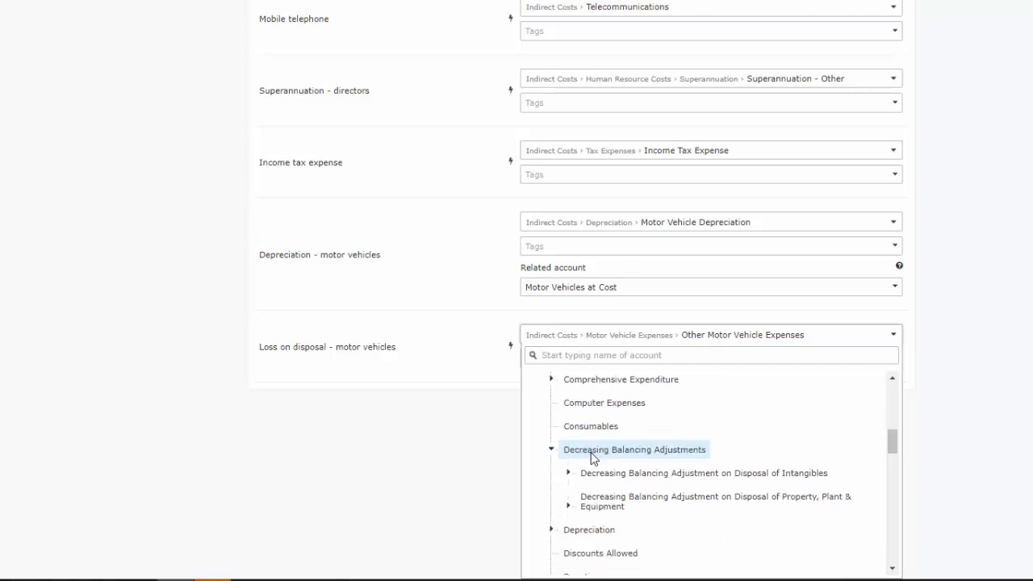
{"action": "left_click", "coordinate": [568, 507]}
{"action": "scroll", "coordinate": [610, 482], "scroll_direction": "down", "scroll_amount": 2}
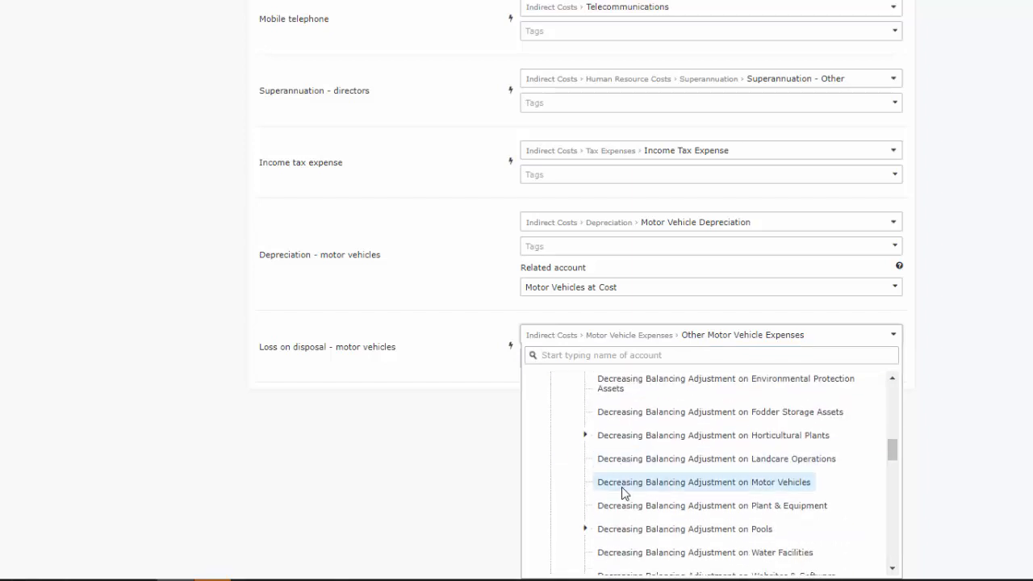
{"action": "left_click", "coordinate": [623, 484]}
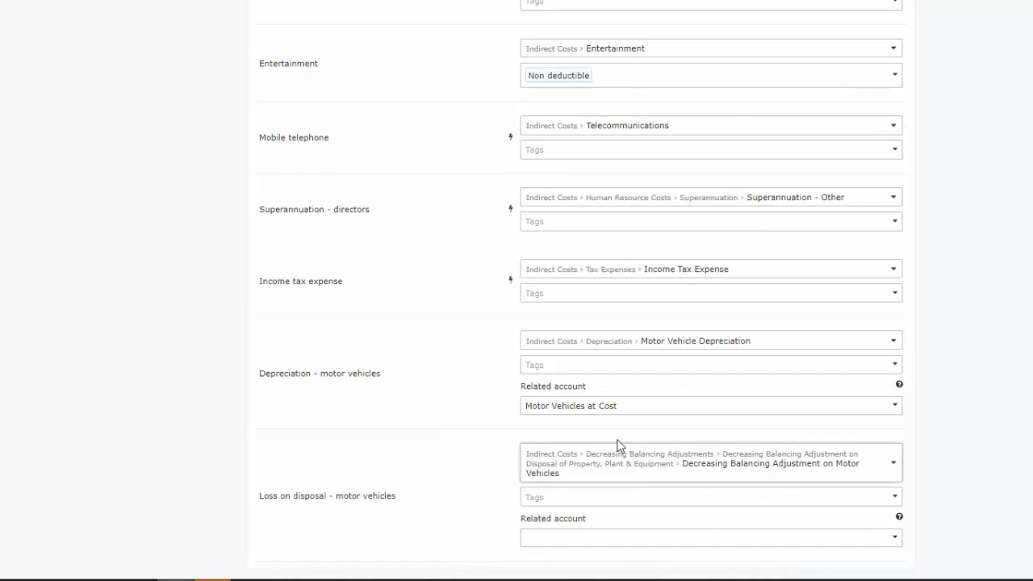
- Set the loss account's related account to Motor Vehicles at Cost and tag it Non deductible
{"action": "left_click", "coordinate": [565, 541]}
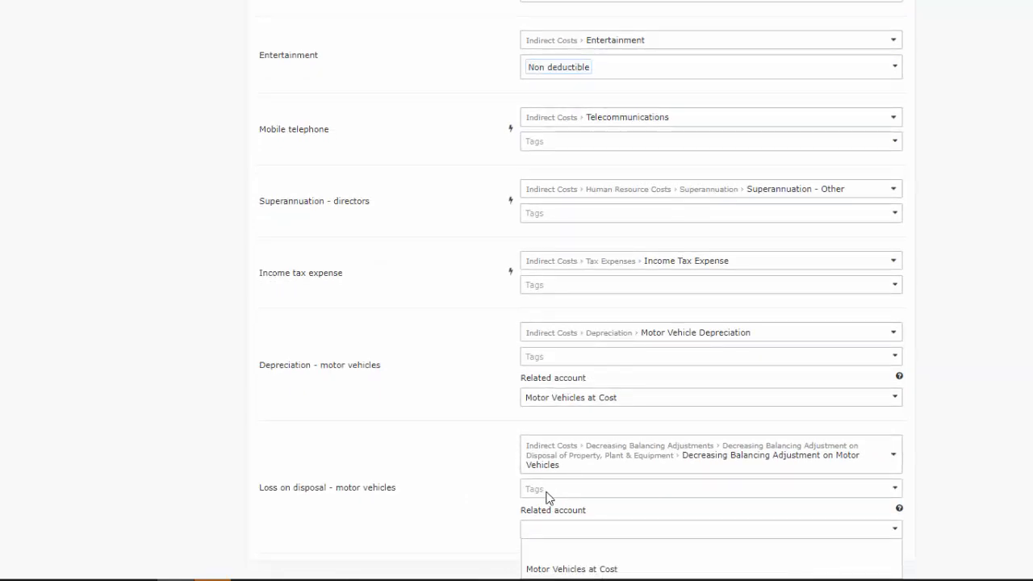
{"action": "left_click", "coordinate": [488, 532]}
{"action": "left_click", "coordinate": [536, 540]}
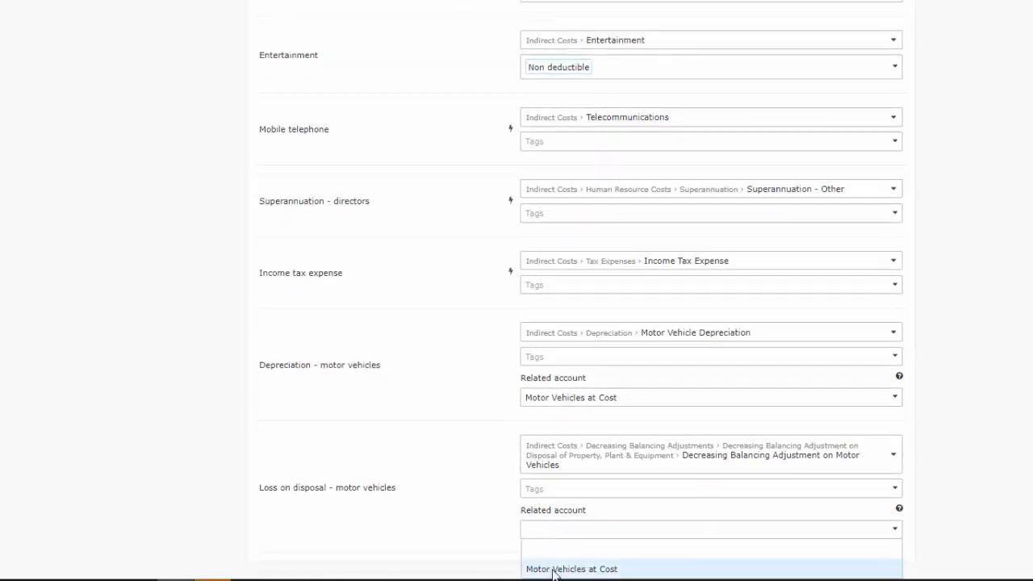
{"action": "left_click", "coordinate": [539, 567]}
{"action": "left_click", "coordinate": [546, 497]}
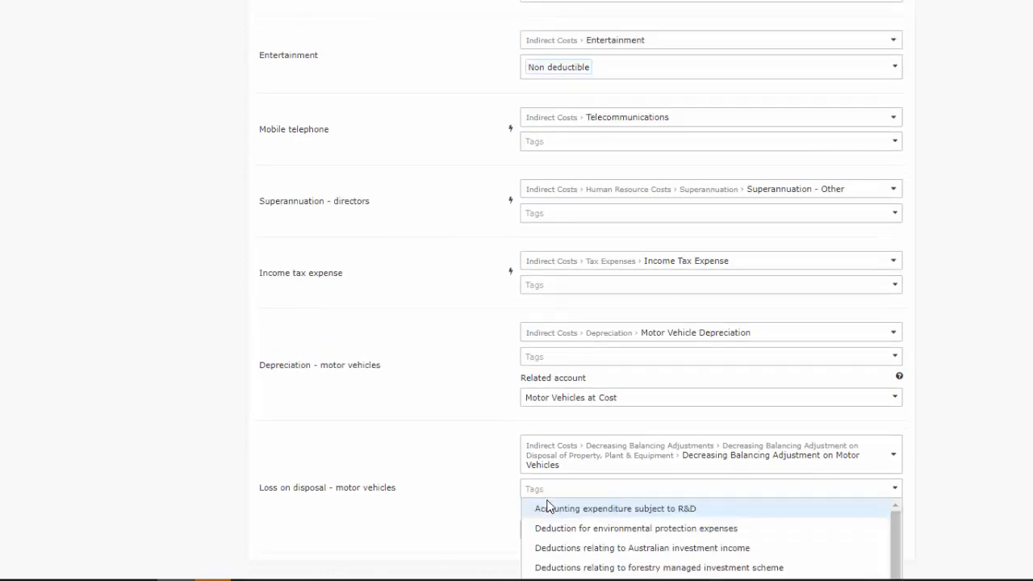
{"action": "scroll", "coordinate": [565, 512], "scroll_direction": "down", "scroll_amount": 3}
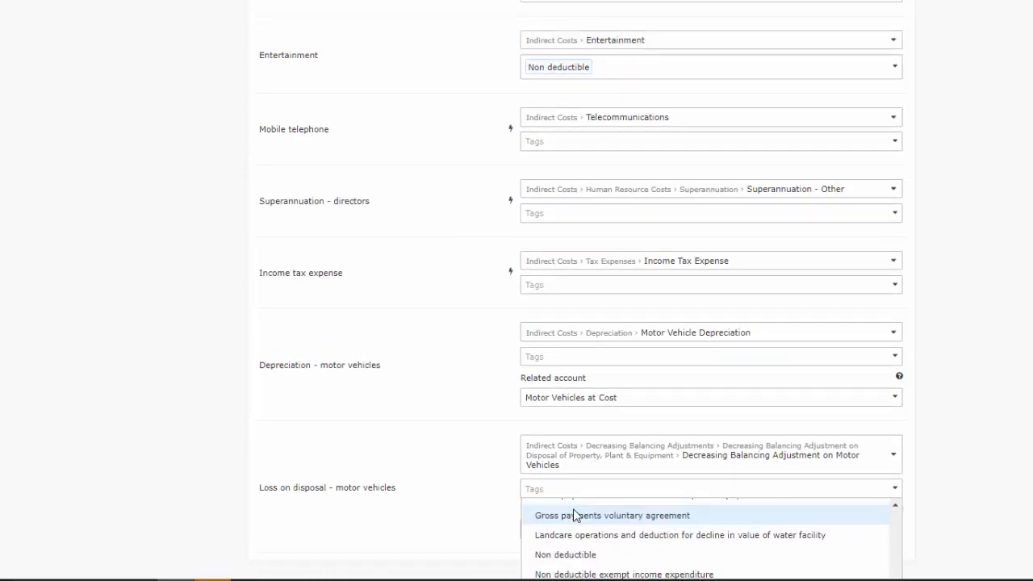
{"action": "left_click", "coordinate": [588, 557]}
{"action": "left_click", "coordinate": [231, 374]}
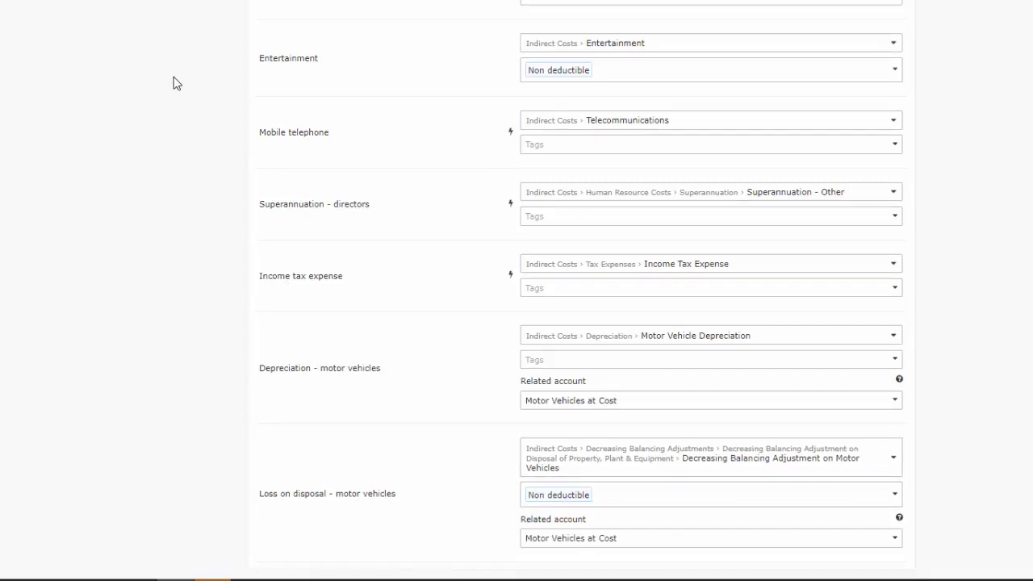
- Open the company tax return's Profit & Loss calculation and expand the All Other Expenses breakdown
{"action": "scroll", "coordinate": [176, 83], "scroll_direction": "up", "scroll_amount": 4}
{"action": "left_click", "coordinate": [321, 2]}
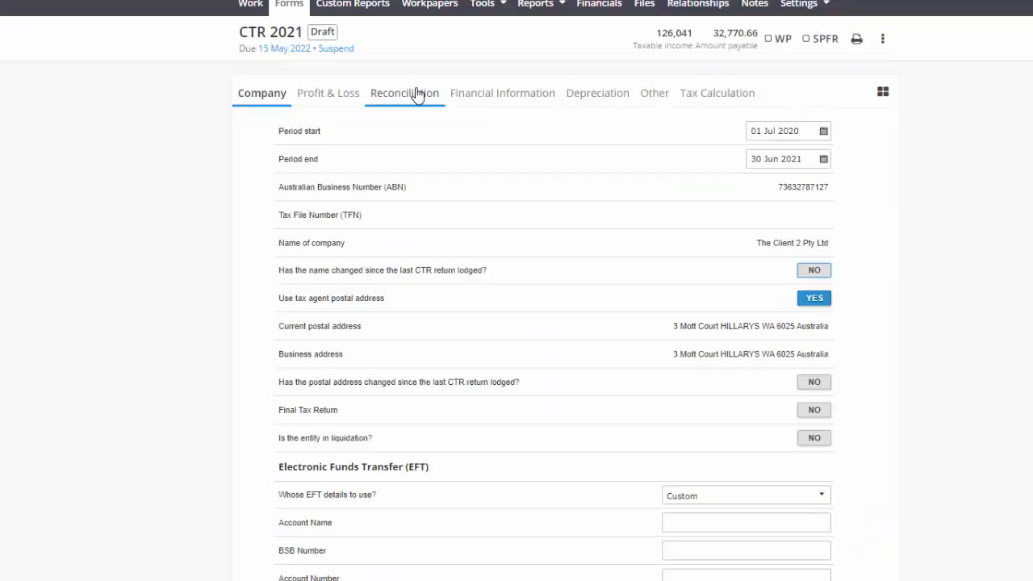
{"action": "left_click", "coordinate": [332, 97]}
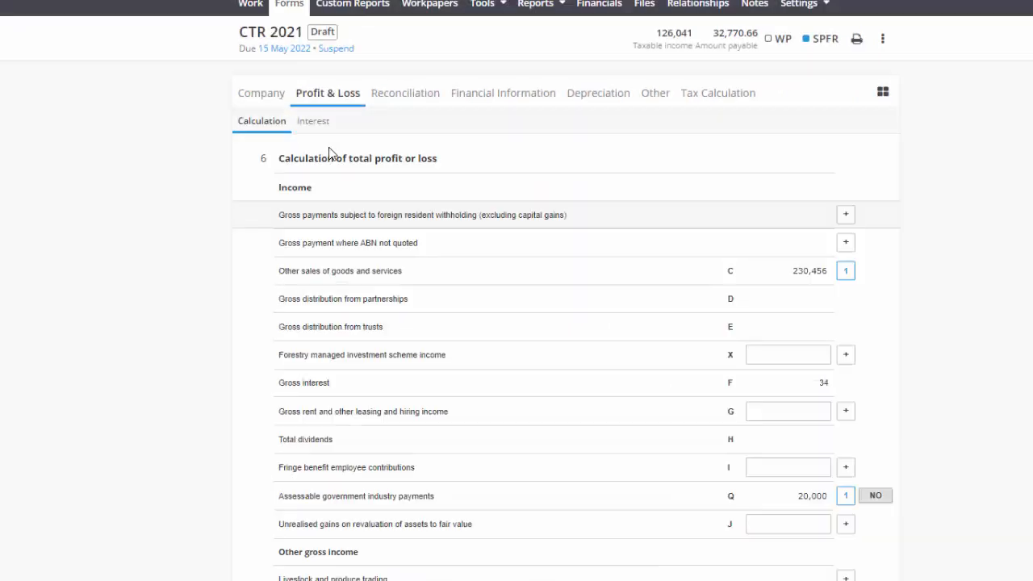
{"action": "scroll", "coordinate": [379, 231], "scroll_direction": "down", "scroll_amount": 7}
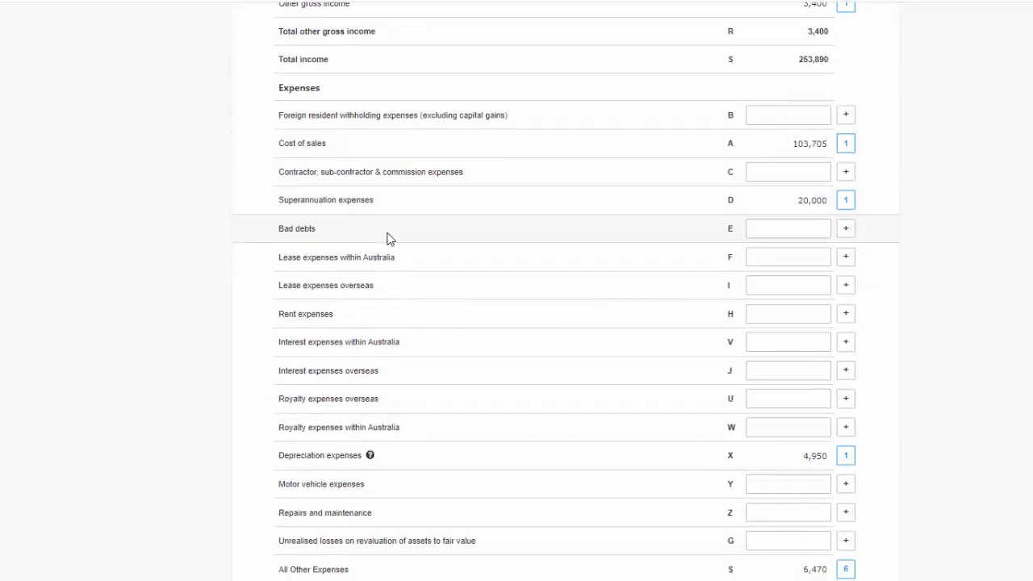
{"action": "scroll", "coordinate": [387, 238], "scroll_direction": "down", "scroll_amount": 2}
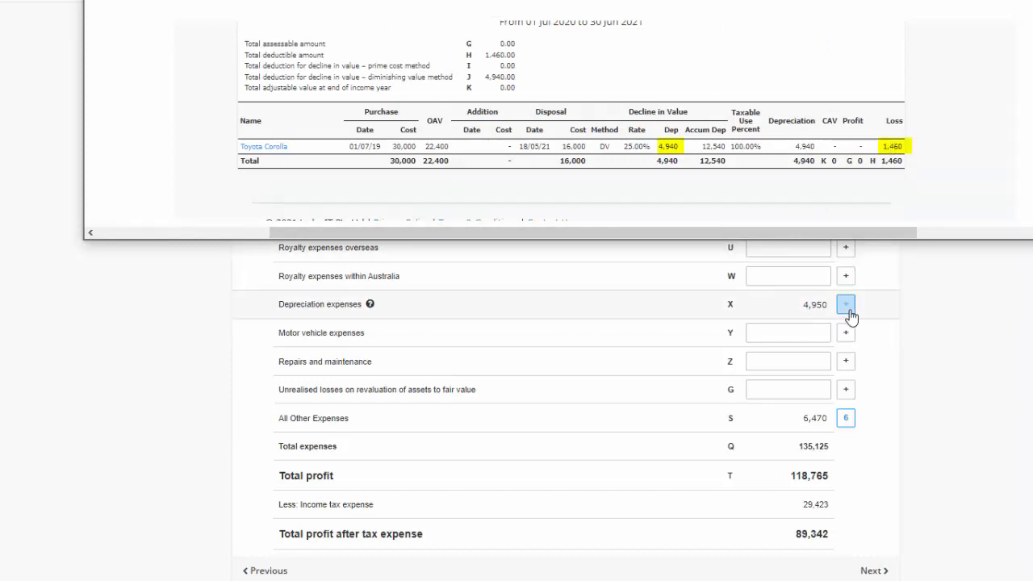
{"action": "left_click", "coordinate": [730, 418]}
{"action": "scroll", "coordinate": [194, 442], "scroll_direction": "down", "scroll_amount": 3}
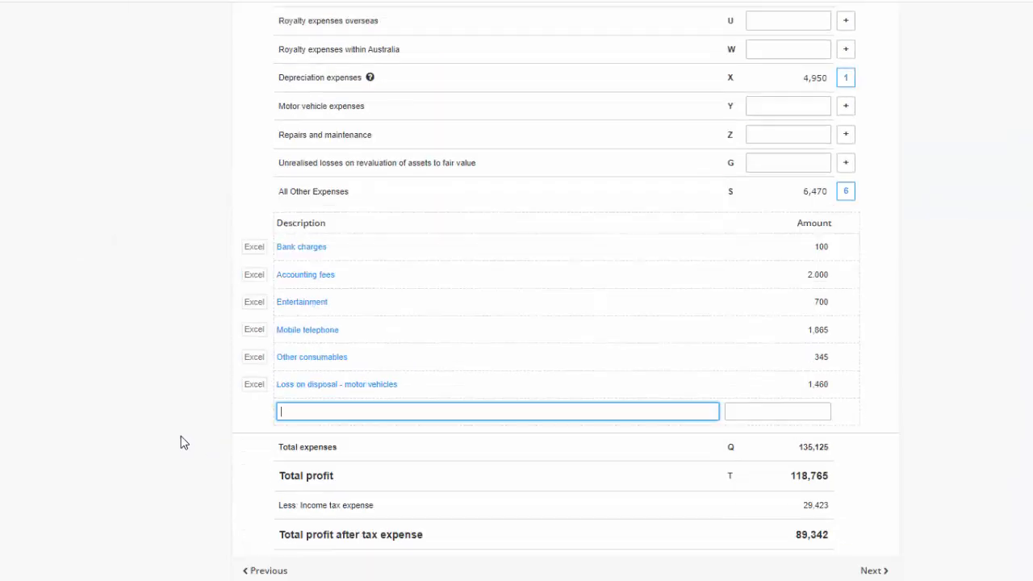
- Open the tax return's Reconciliation section and review the non-deductible expenses breakdown and the deduction for decline in value
{"action": "left_click", "coordinate": [288, 407]}
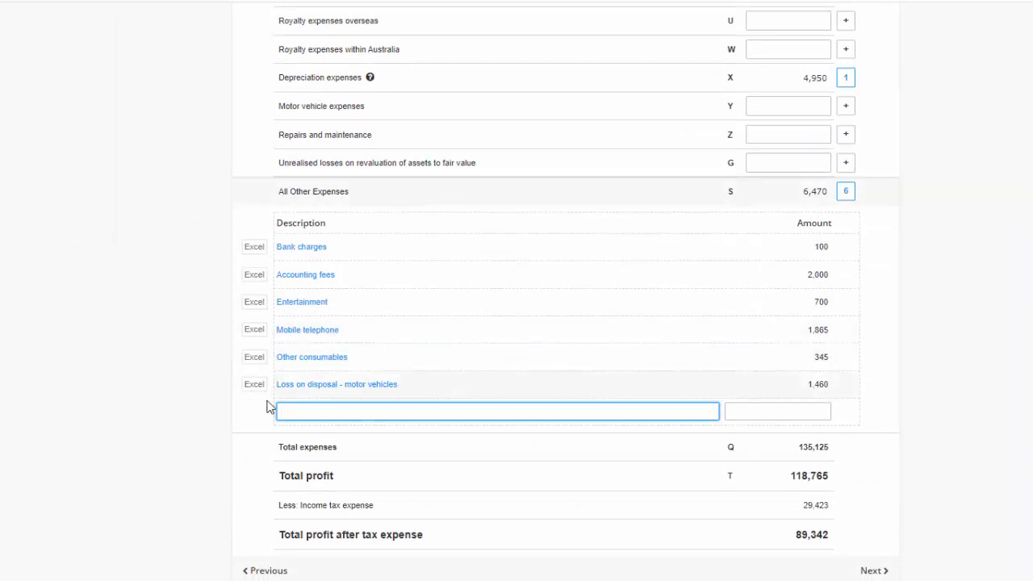
{"action": "scroll", "coordinate": [175, 307], "scroll_direction": "up", "scroll_amount": 15}
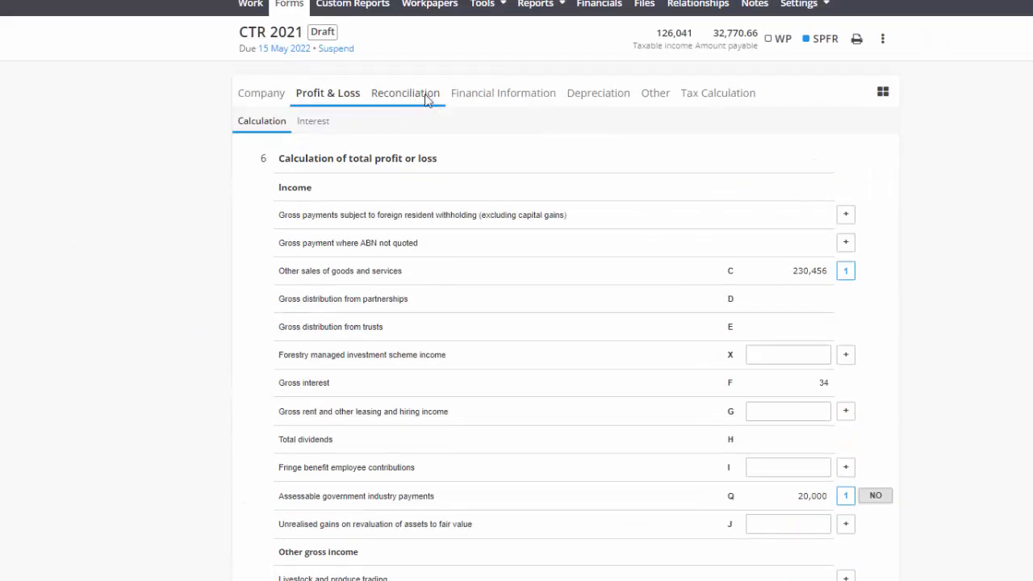
{"action": "left_click", "coordinate": [424, 96]}
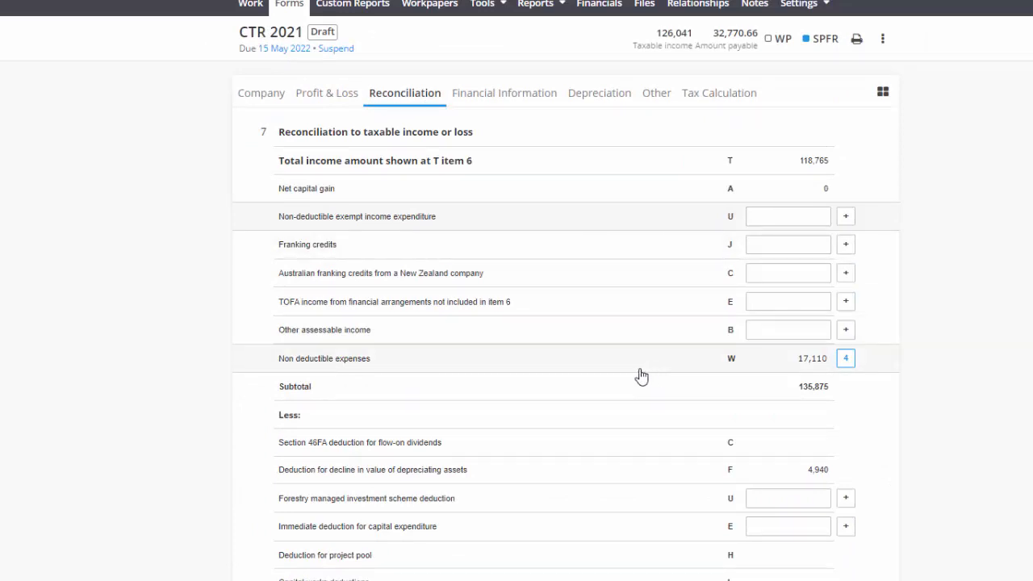
{"action": "left_click", "coordinate": [517, 363]}
{"action": "scroll", "coordinate": [196, 355], "scroll_direction": "down", "scroll_amount": 3}
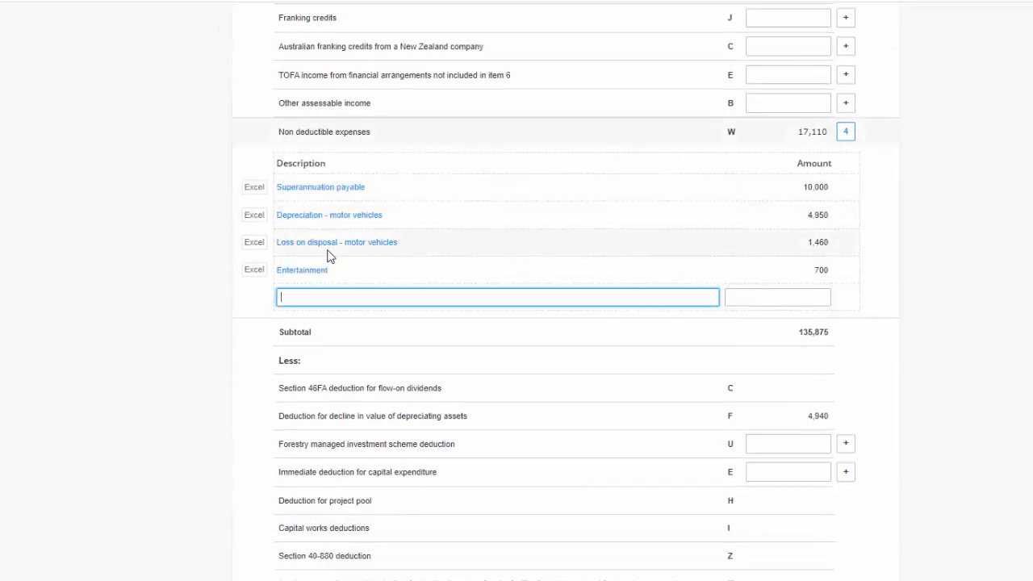
{"action": "mouse_move", "coordinate": [321, 224]}
{"action": "scroll", "coordinate": [543, 258], "scroll_direction": "down", "scroll_amount": 2}
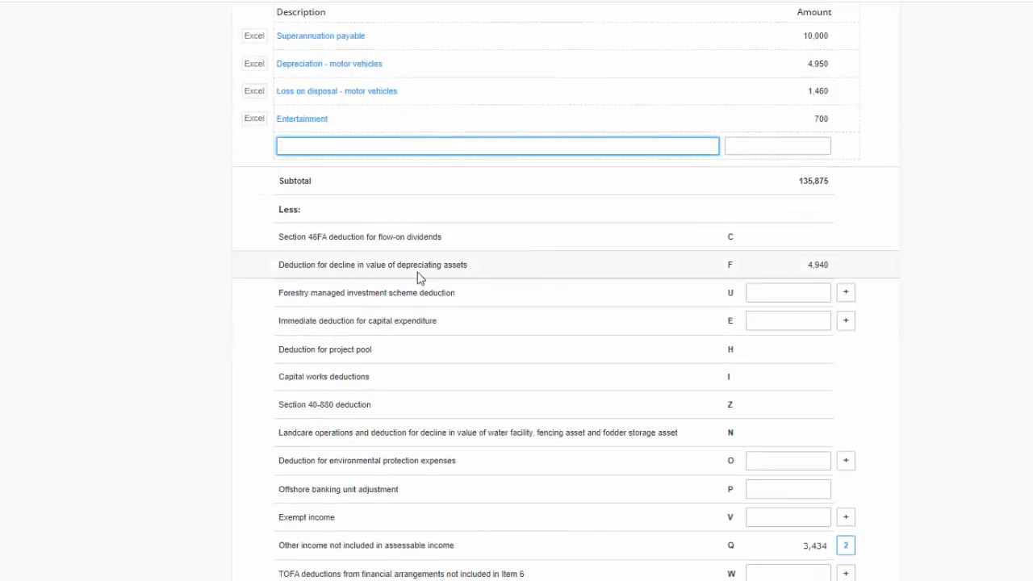
{"action": "scroll", "coordinate": [473, 264], "scroll_direction": "down", "scroll_amount": 1}
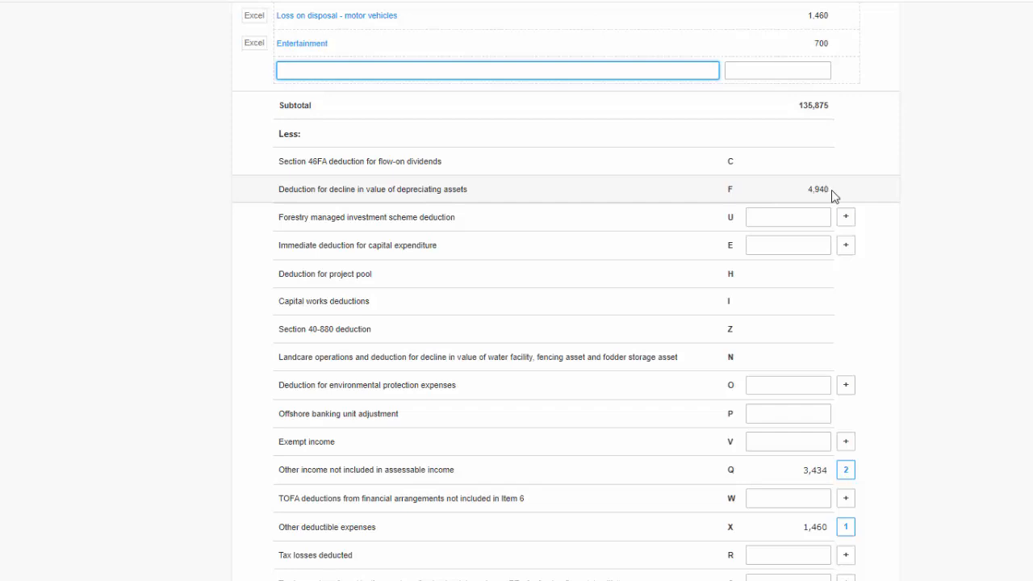
{"action": "left_click_drag", "start_coordinate": [832, 195], "coordinate": [799, 193]}
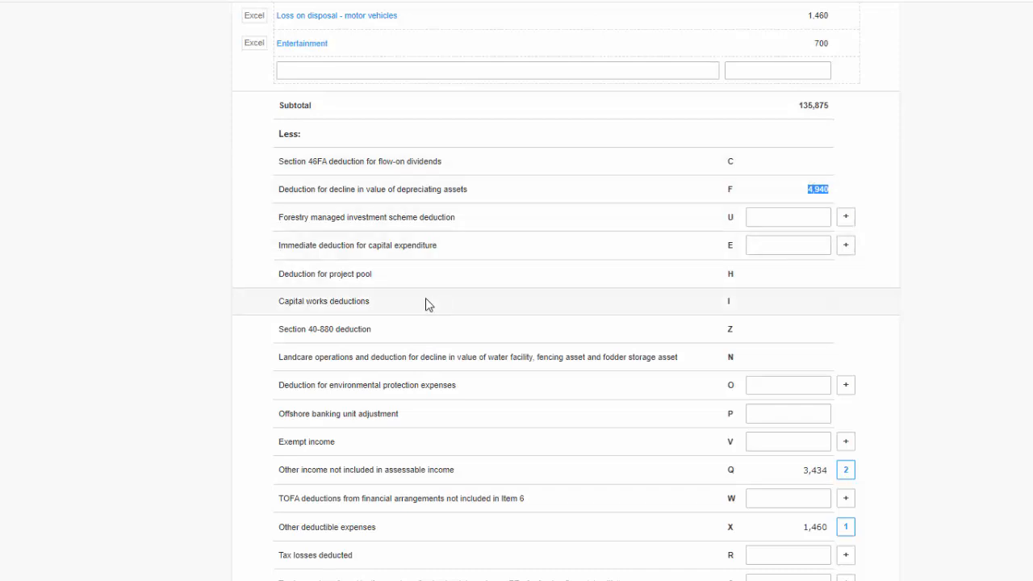
{"action": "scroll", "coordinate": [259, 482], "scroll_direction": "down", "scroll_amount": 2}
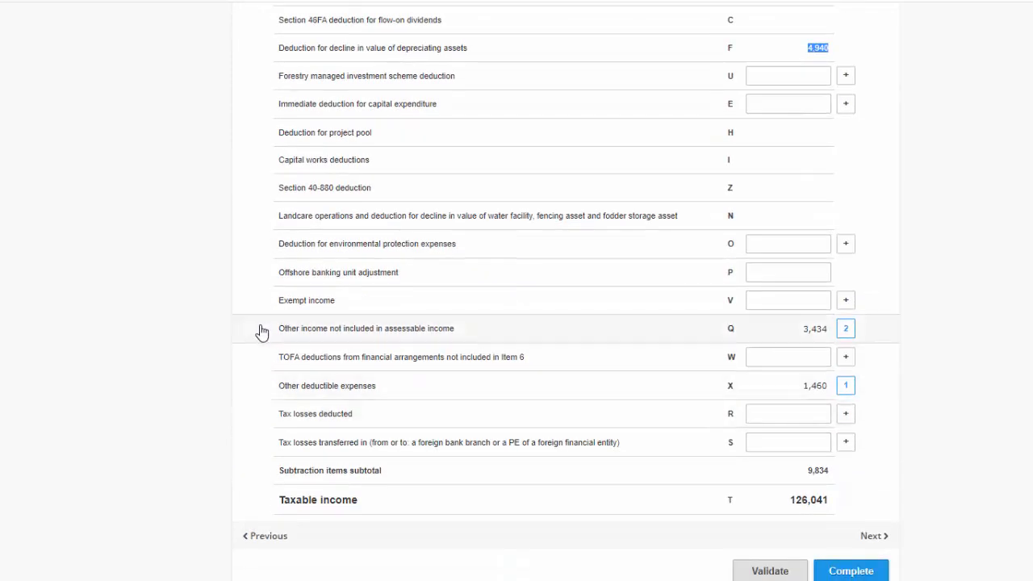
- Expand the other deductible expenses breakdown and compare it with the depreciation schedule report in the other window
{"action": "left_click", "coordinate": [360, 389]}
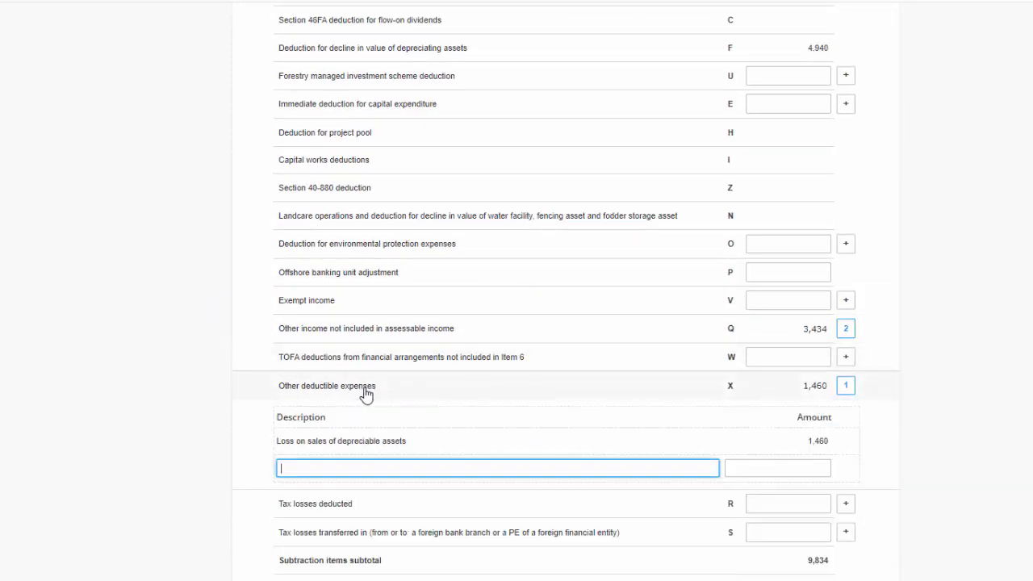
{"action": "left_click_drag", "start_coordinate": [406, 441], "coordinate": [278, 439]}
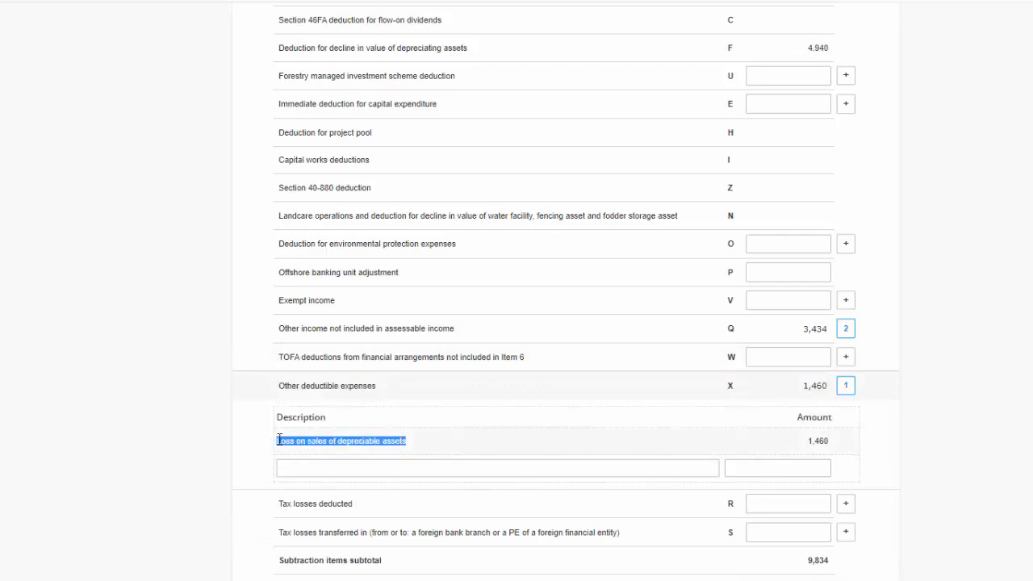
{"action": "scroll", "coordinate": [966, 239], "scroll_direction": "up", "scroll_amount": 7}
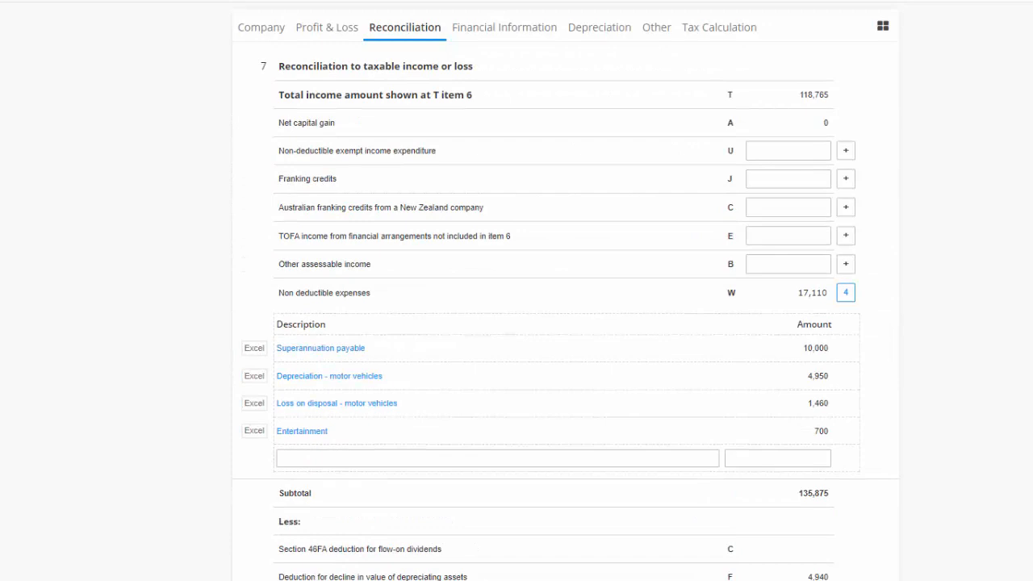
{"action": "key", "text": "alt+Tab"}
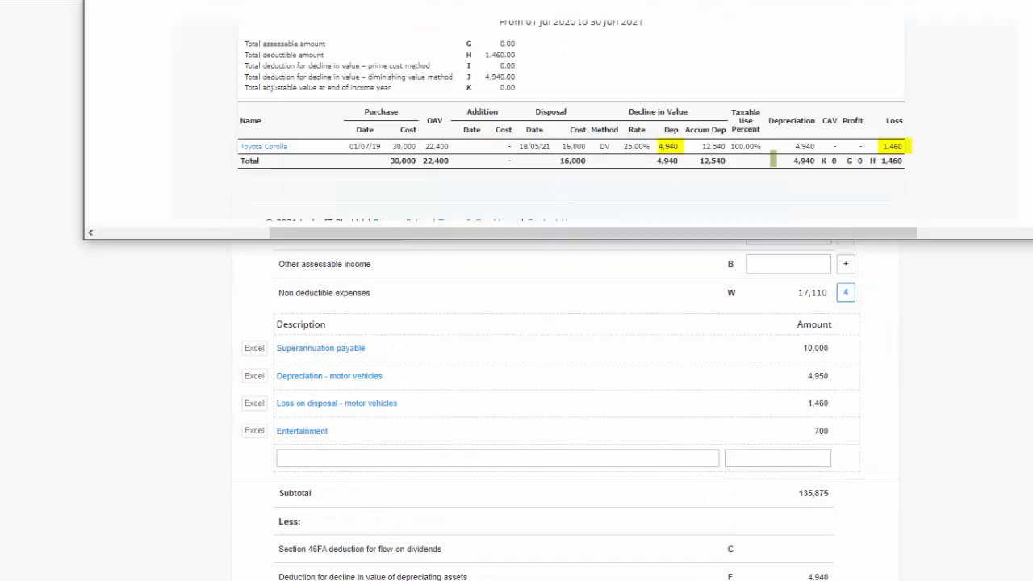
{"action": "key", "text": "alt+Tab"}
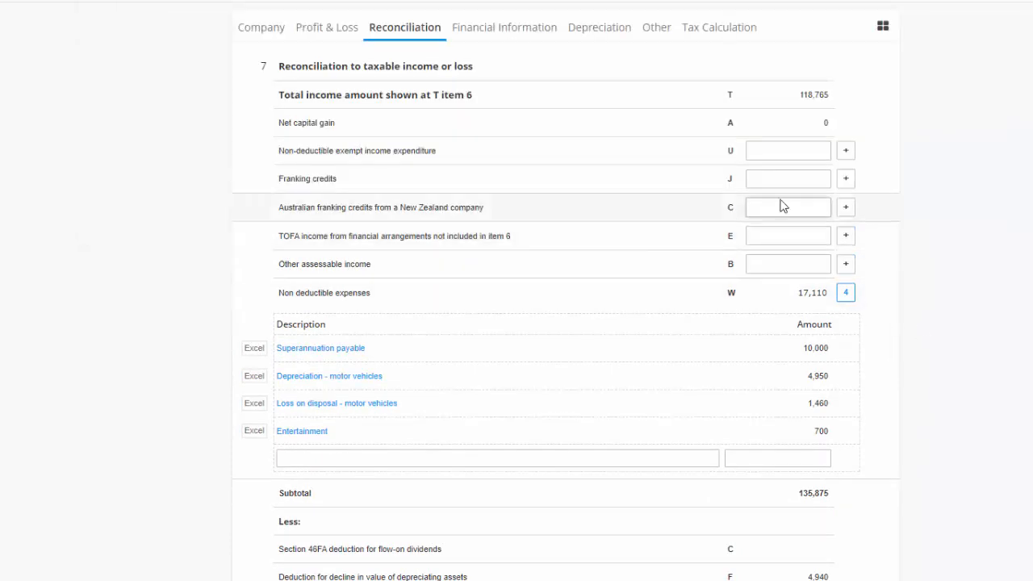
- Open the Depreciation section and review the breakdowns of loss on sales of depreciable assets and deduction for decline in value
{"action": "scroll", "coordinate": [781, 205], "scroll_direction": "up", "scroll_amount": 1}
{"action": "left_click", "coordinate": [615, 108]}
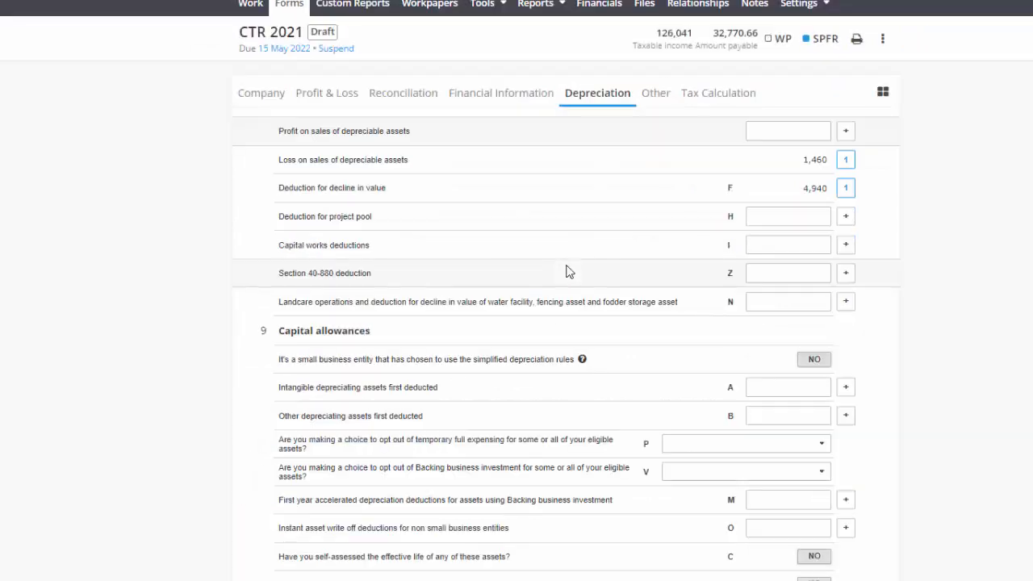
{"action": "left_click_drag", "start_coordinate": [425, 170], "coordinate": [282, 169]}
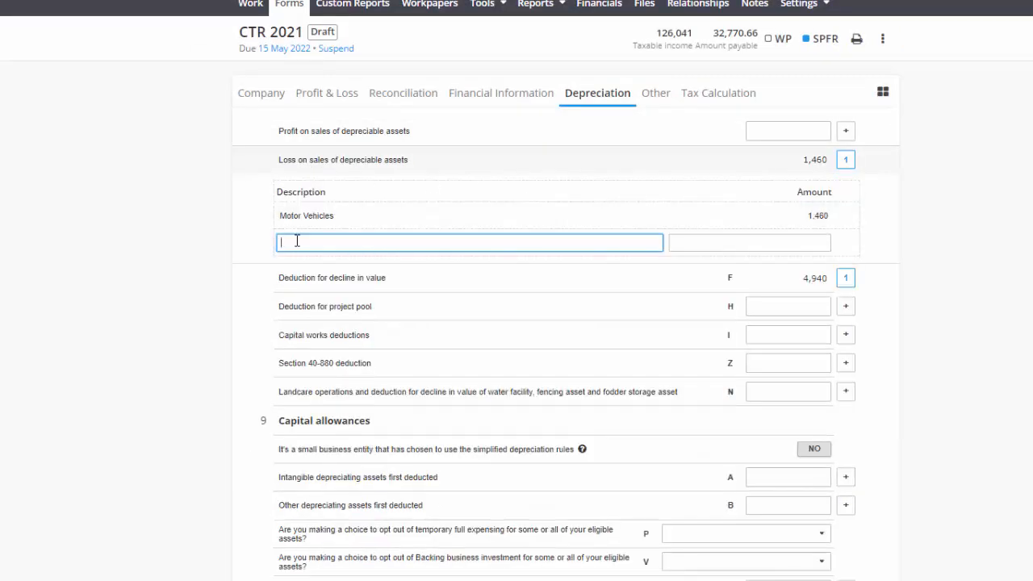
{"action": "left_click", "coordinate": [329, 216]}
{"action": "left_click_drag", "start_coordinate": [331, 216], "coordinate": [293, 216]}
{"action": "left_click", "coordinate": [217, 232]}
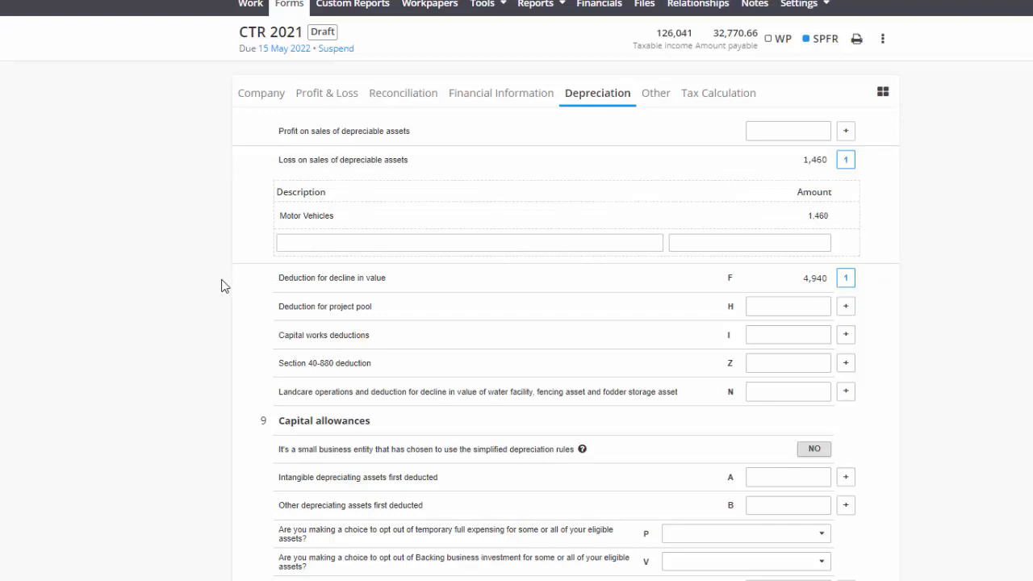
{"action": "mouse_move", "coordinate": [357, 288]}
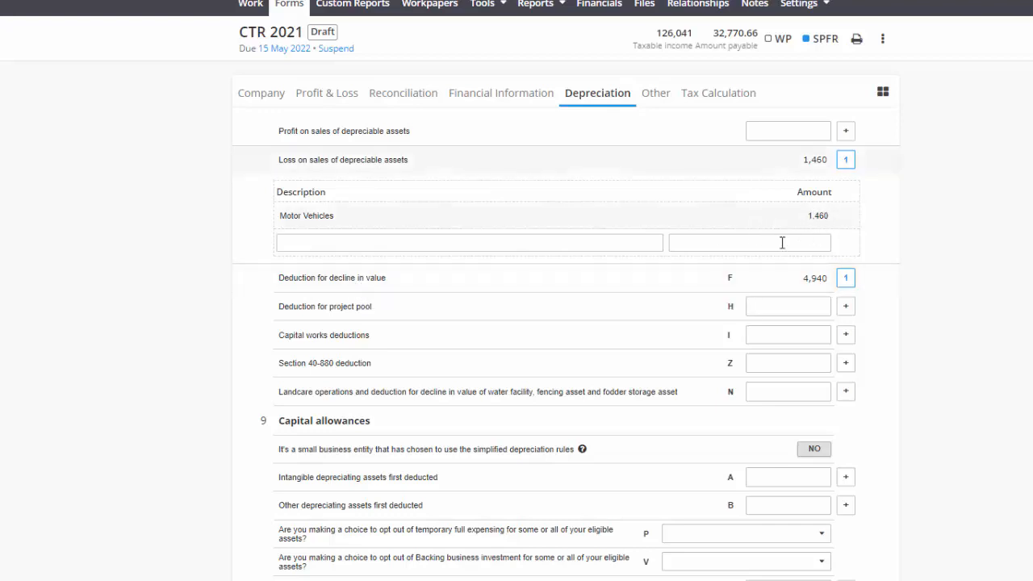
{"action": "left_click", "coordinate": [386, 288]}
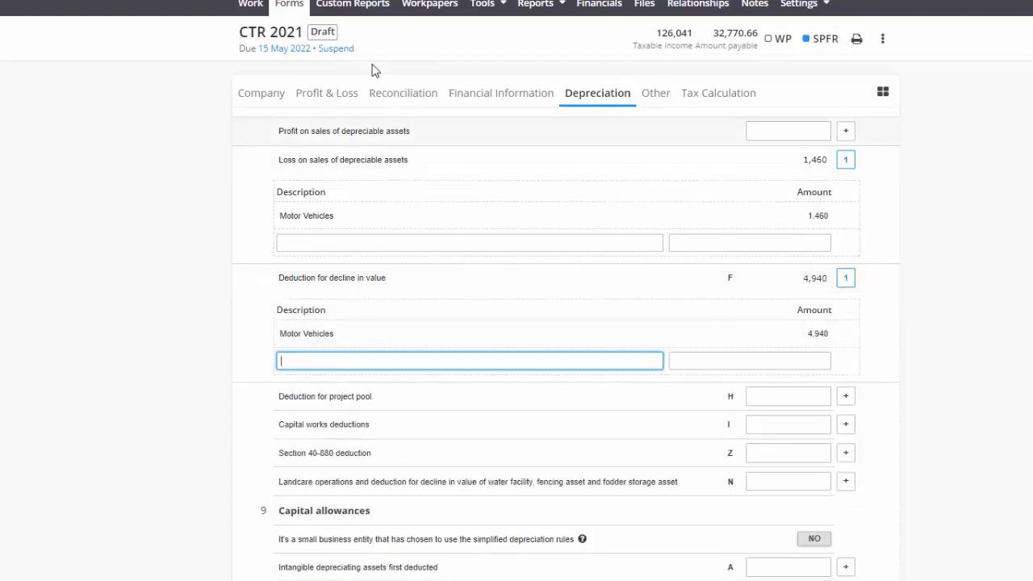
- Open the company SPFR report and review the motor vehicle lines in the Statement of Comprehensive Income and Statement of Financial Position
{"action": "left_click", "coordinate": [378, 7]}
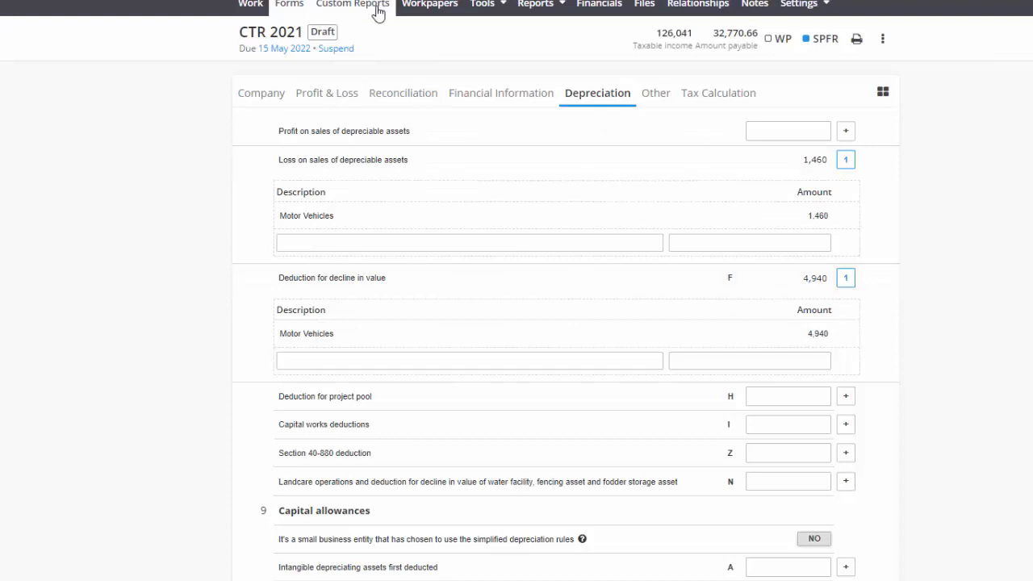
{"action": "left_click", "coordinate": [403, 191]}
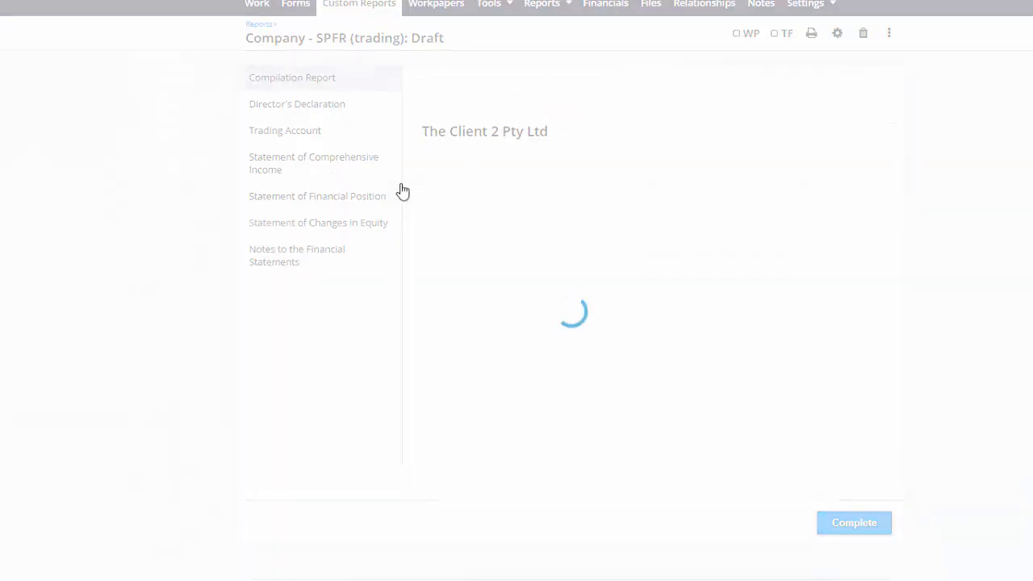
{"action": "left_click", "coordinate": [319, 173]}
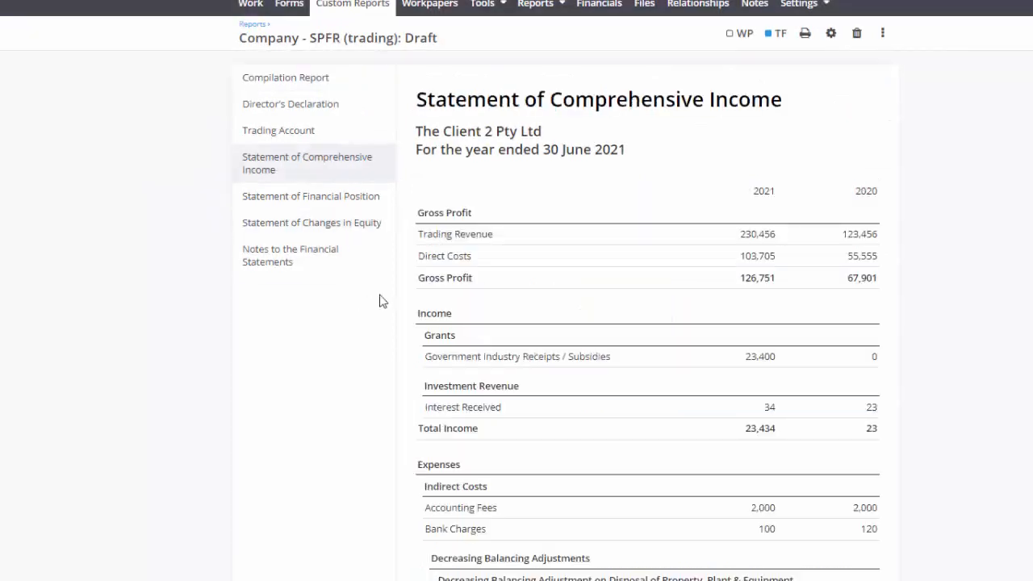
{"action": "scroll", "coordinate": [475, 281], "scroll_direction": "down", "scroll_amount": 5}
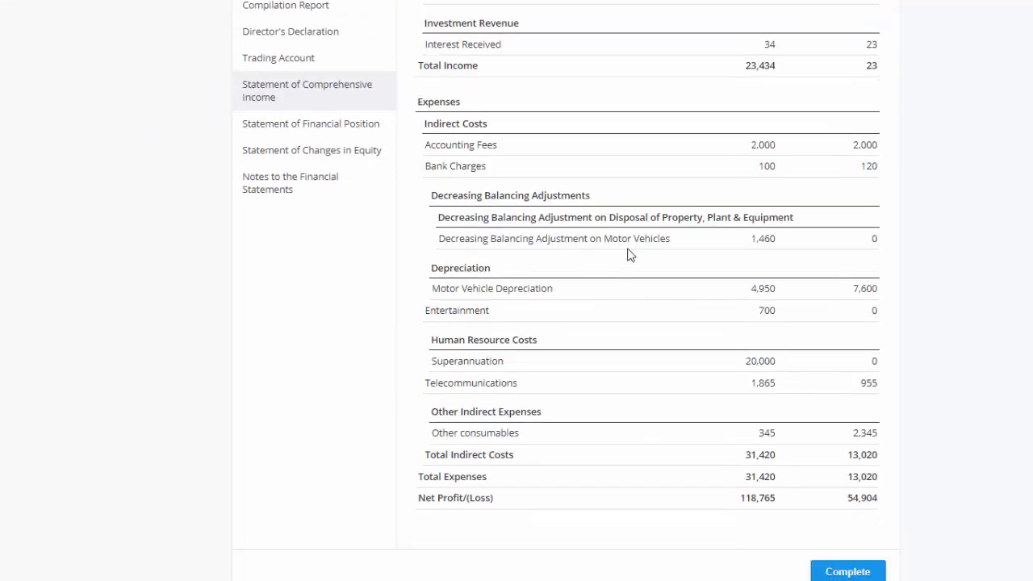
{"action": "left_click_drag", "start_coordinate": [668, 238], "coordinate": [434, 241]}
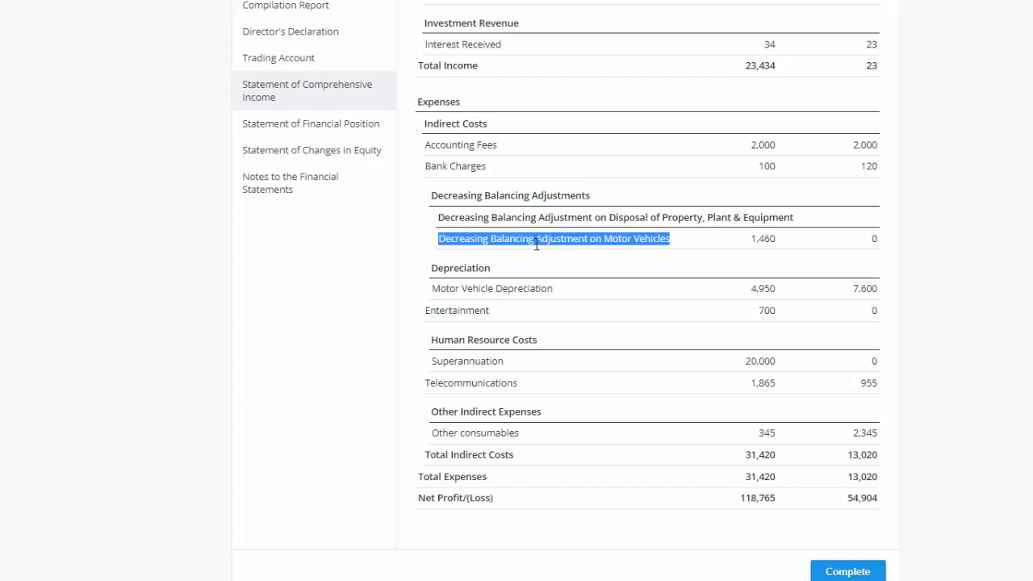
{"action": "left_click_drag", "start_coordinate": [584, 290], "coordinate": [474, 290]}
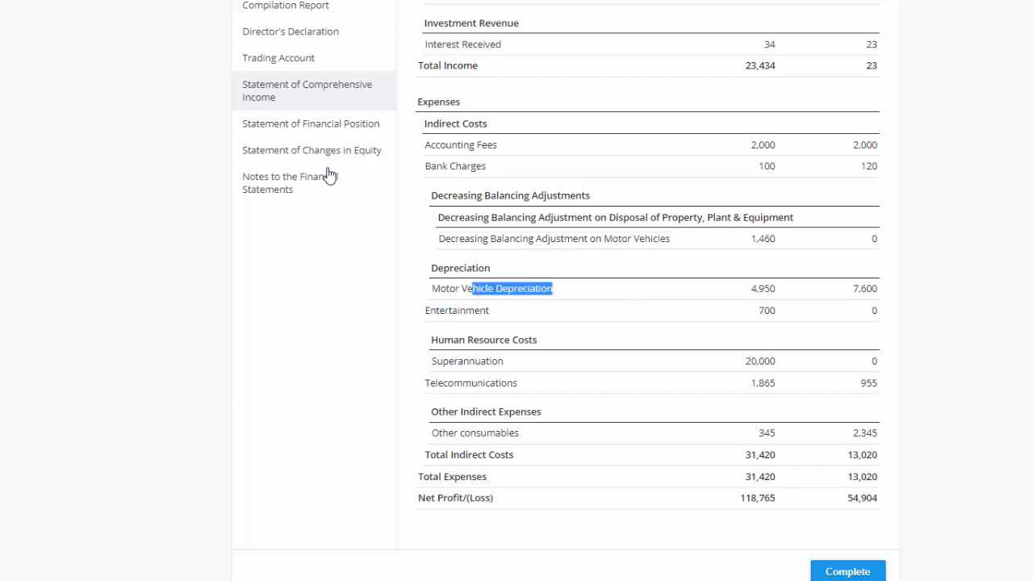
{"action": "left_click", "coordinate": [316, 131]}
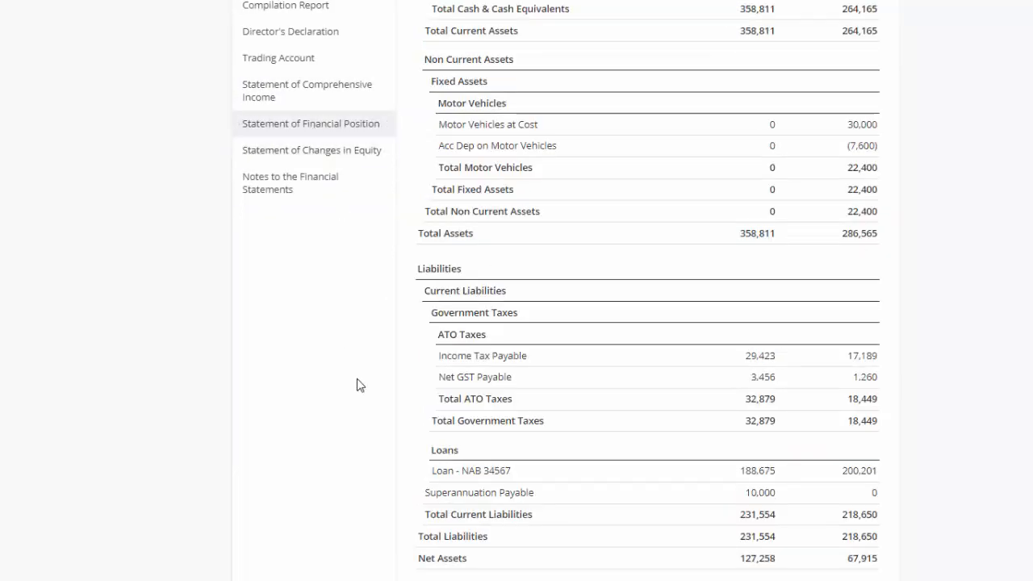
{"action": "double_click", "coordinate": [772, 125]}
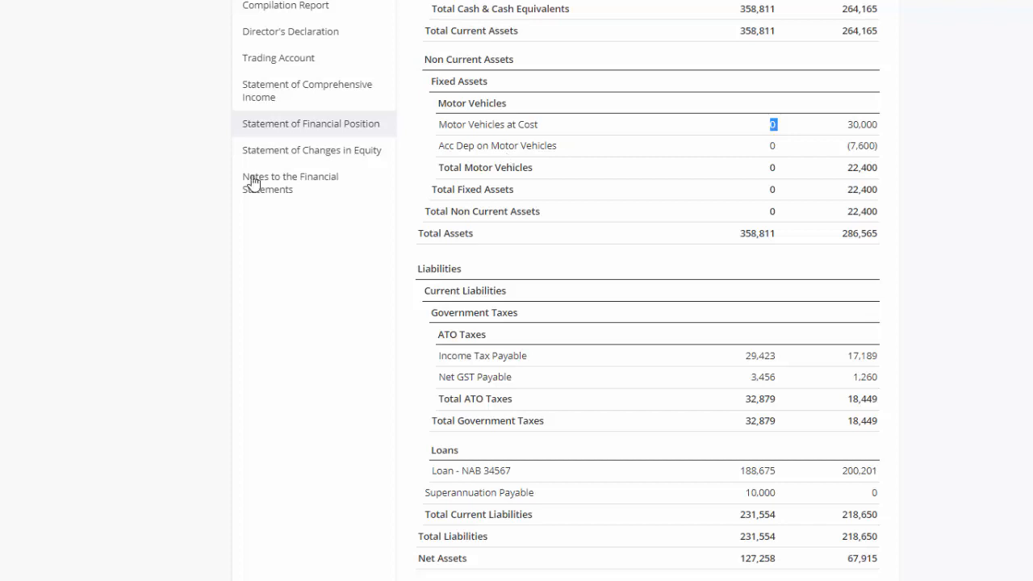